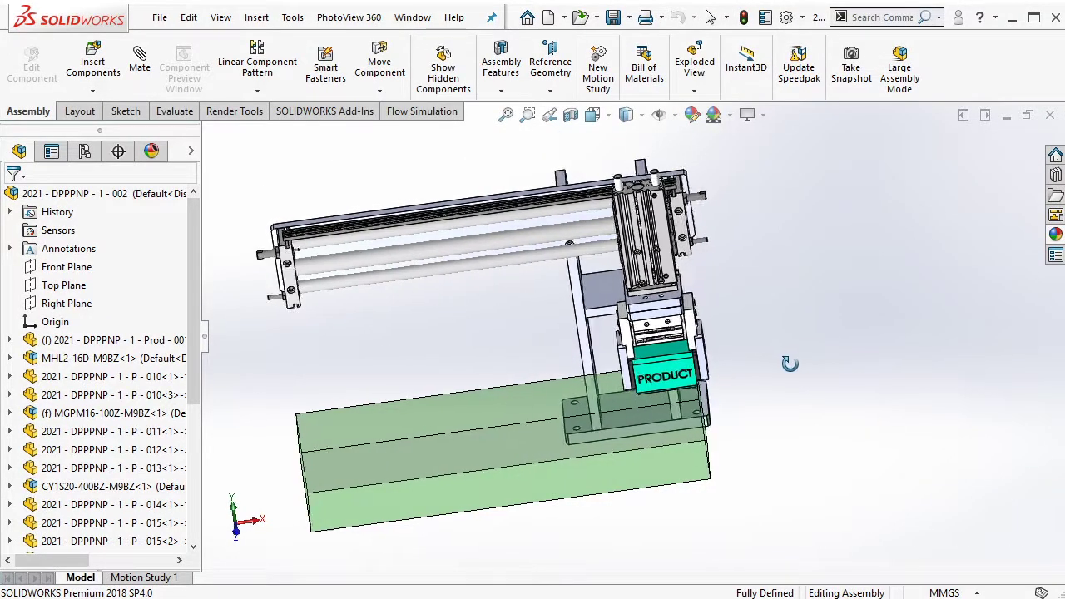
Start Save As for the assembly and browse into the project's Motion Study folder
middle_click_drag(814, 367, 798, 358)
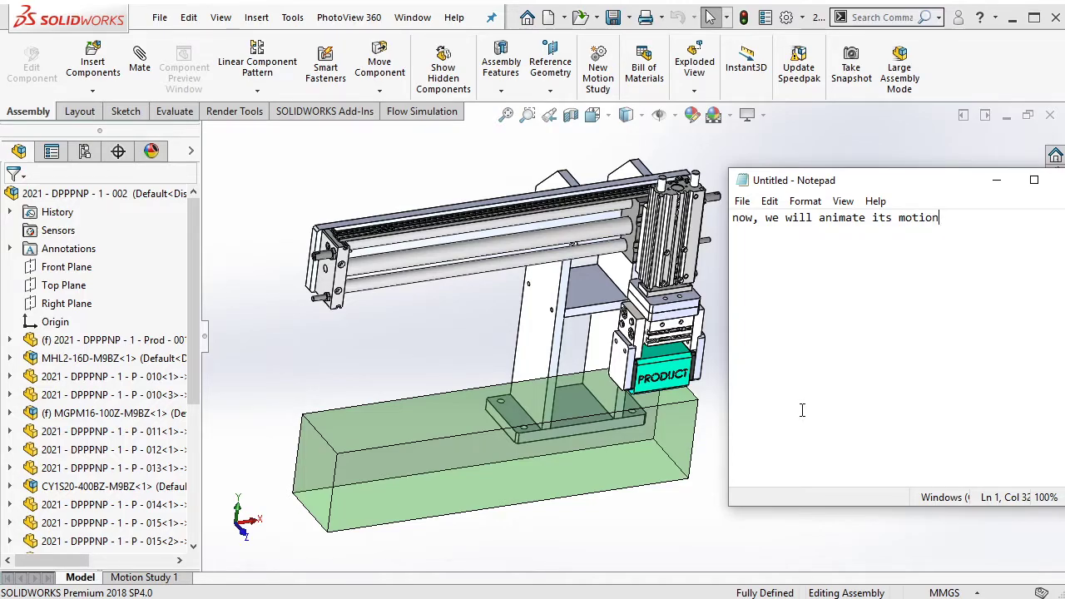
left_click(812, 136)
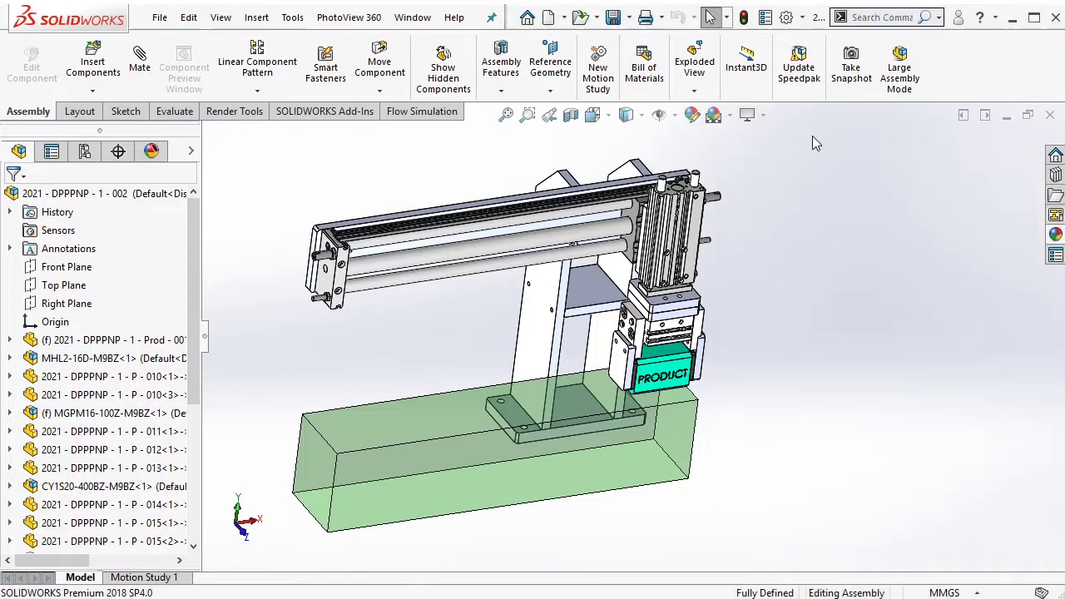
middle_click_drag(812, 135, 475, 334)
scroll(474, 334, "down", 2)
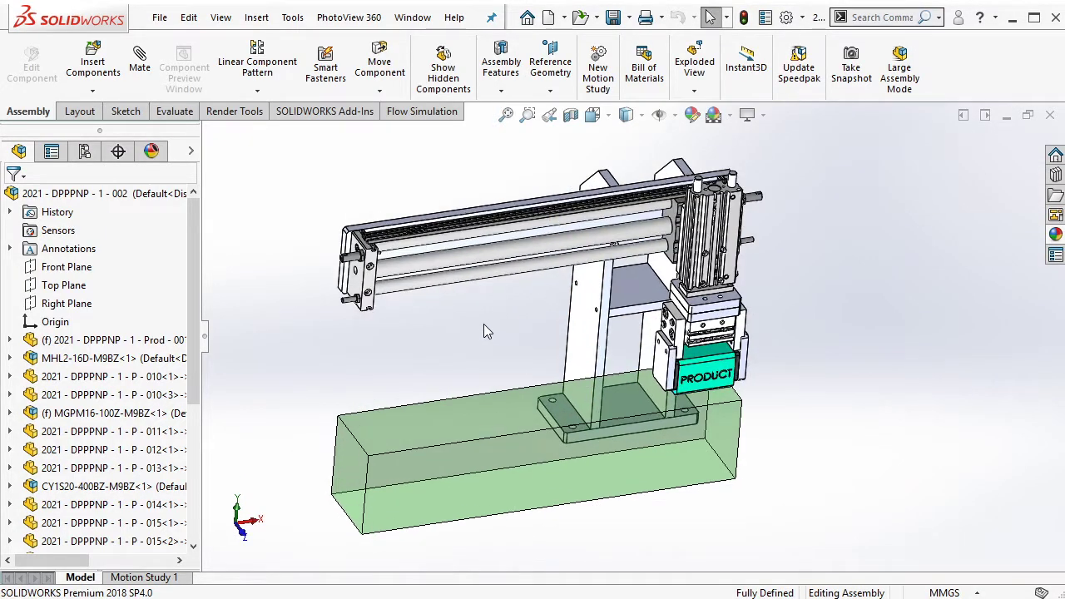
left_click(159, 17)
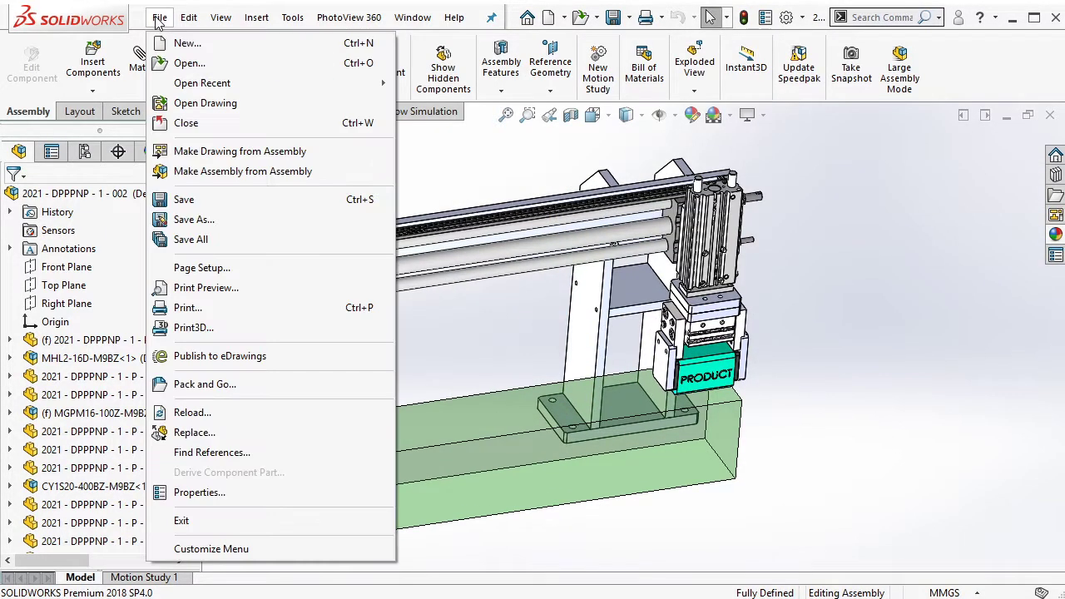
left_click(194, 219)
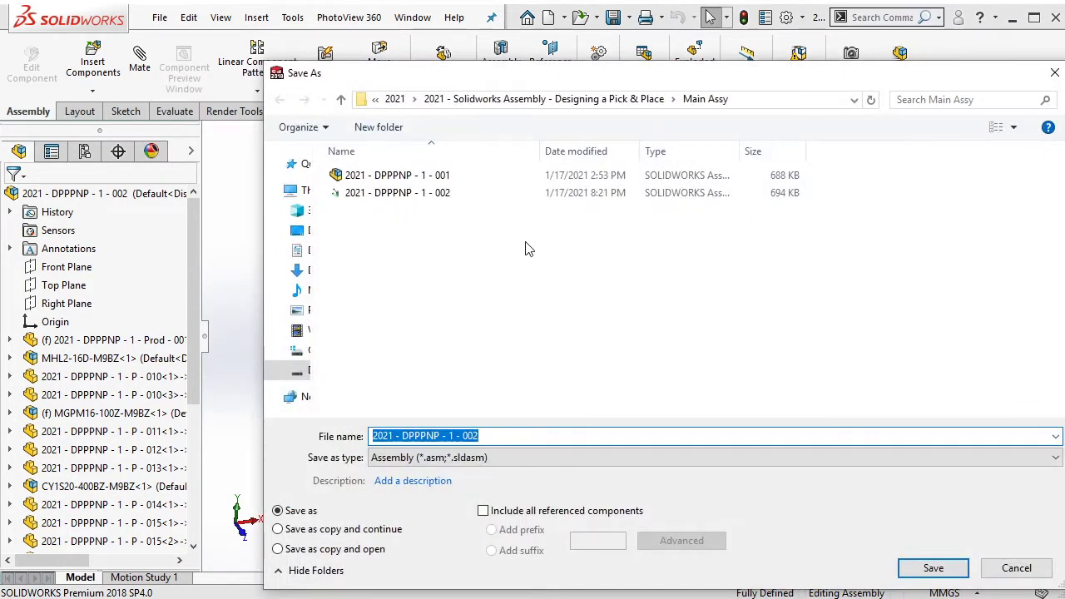
left_click(524, 99)
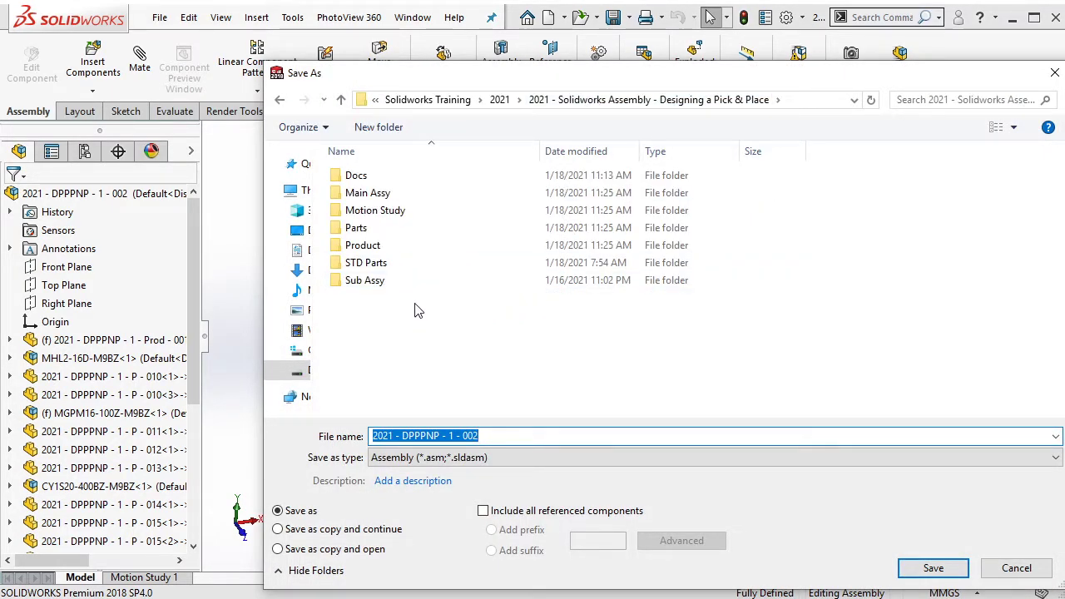
double_click(375, 210)
Save a copy named '2021 - DPPPNP - 1 - MS - 002', then close the assembly
left_click(456, 179)
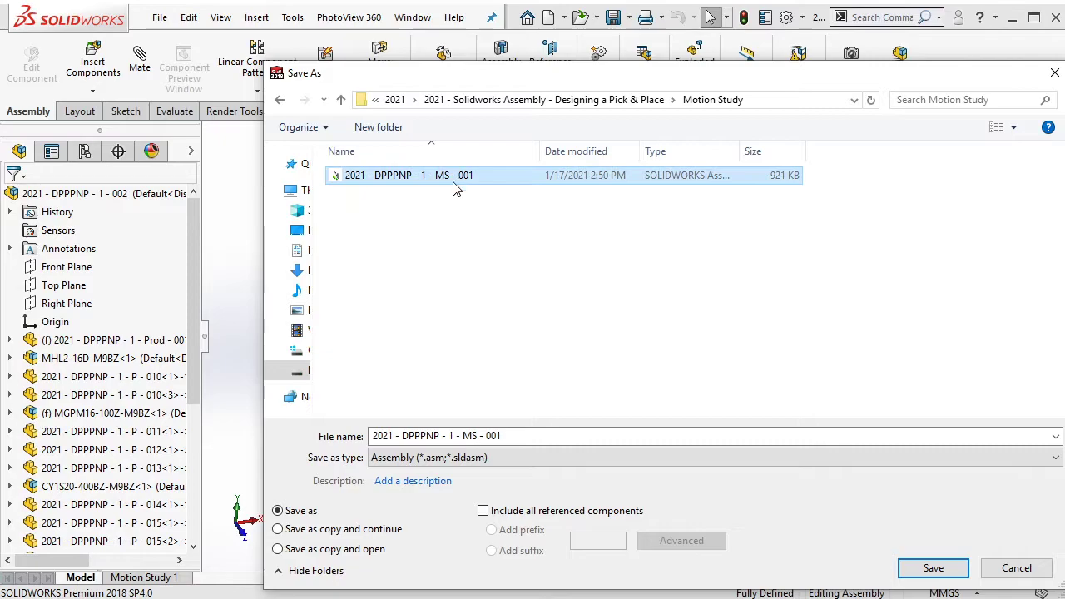
left_click(500, 435)
left_click(522, 435)
key("BackSpace")
type("2")
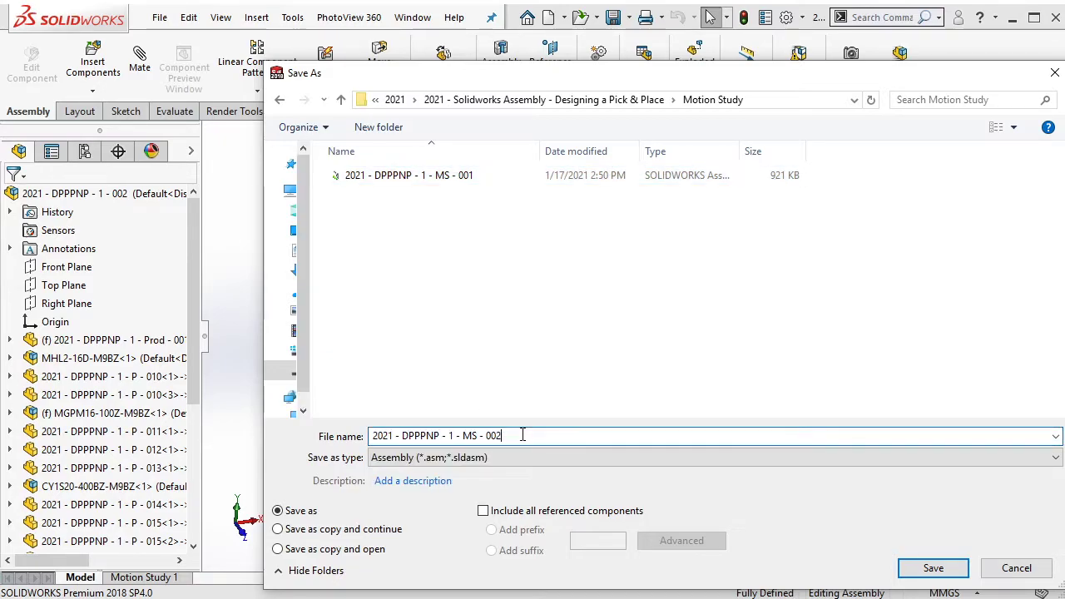
left_click(384, 530)
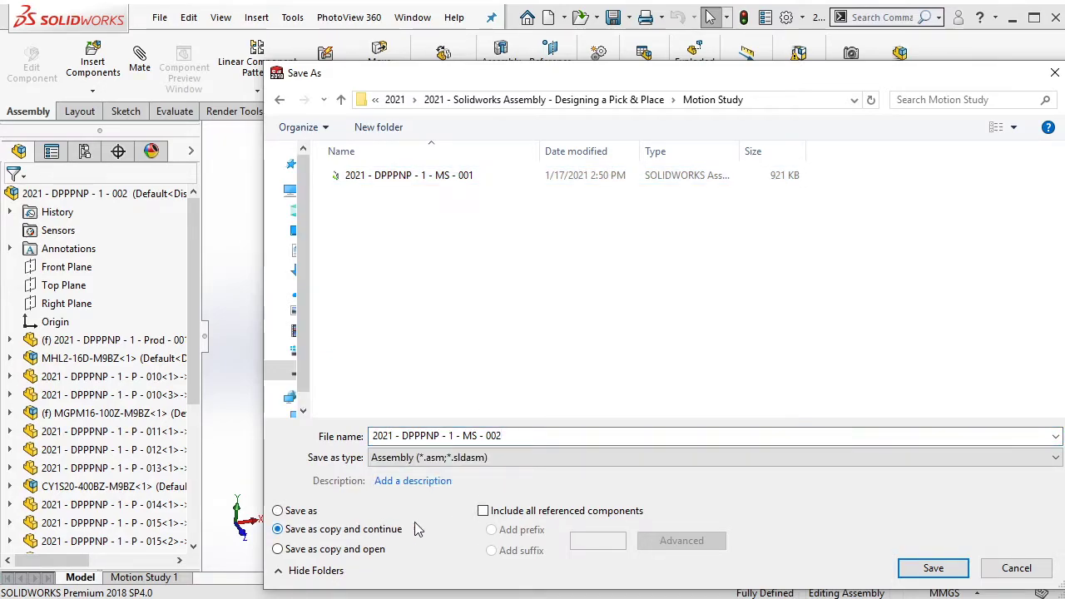
left_click(929, 565)
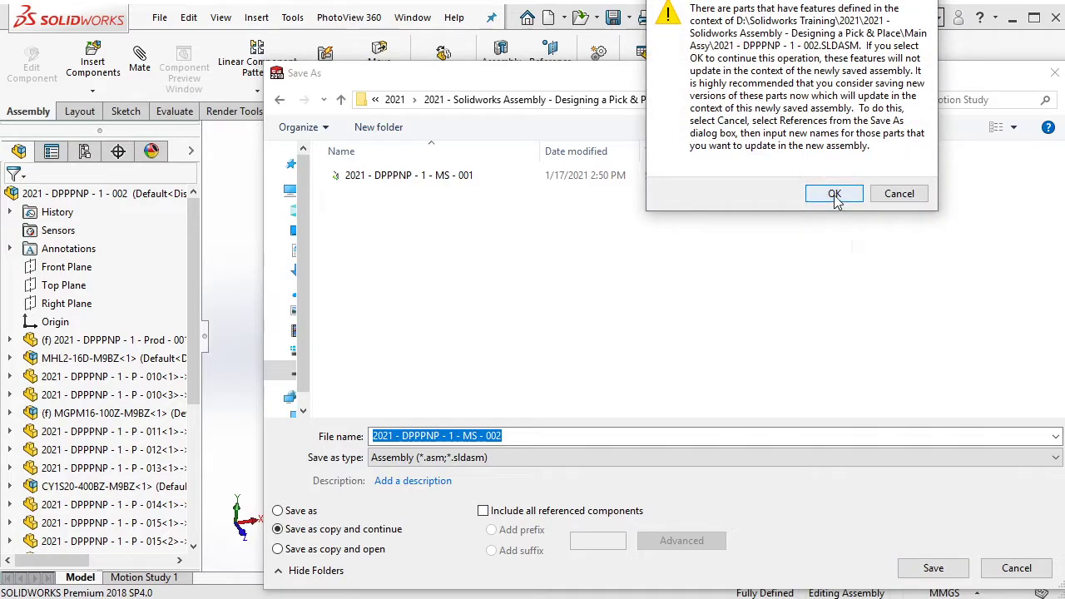
left_click(835, 194)
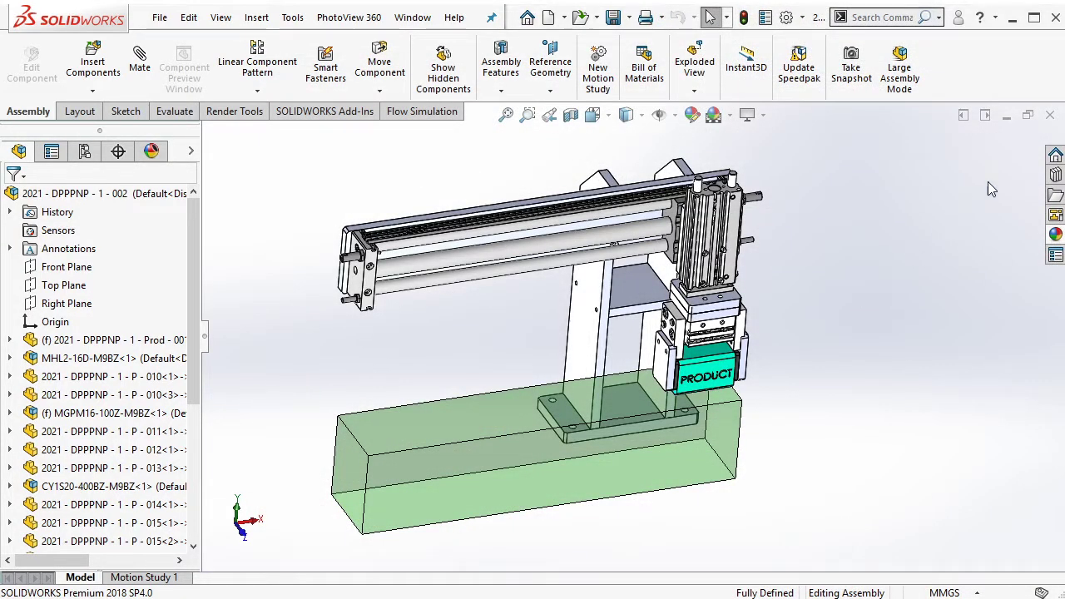
left_click(1050, 117)
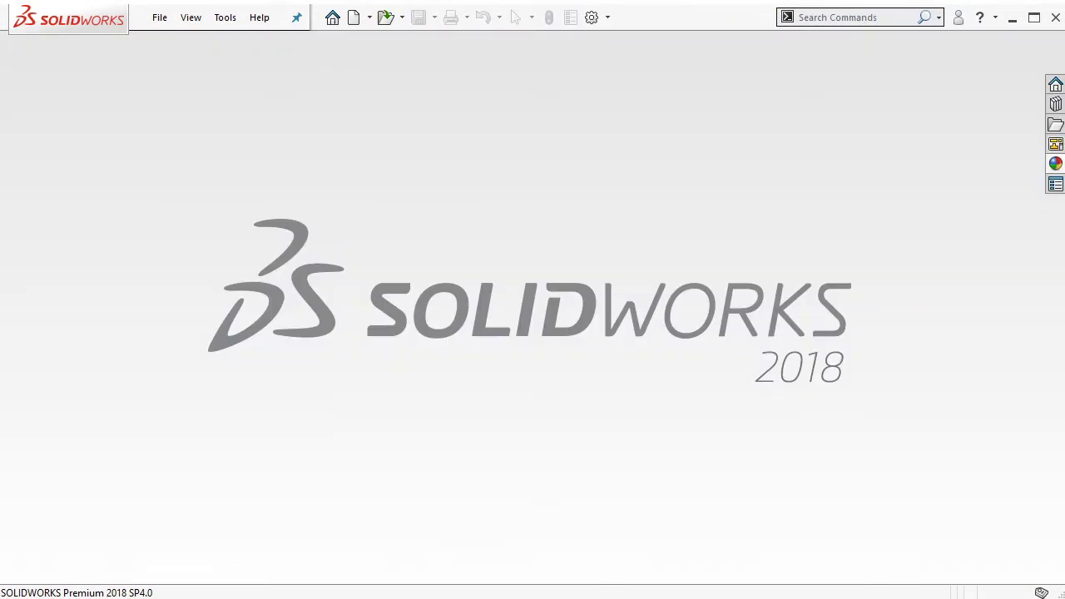
Drag '2021 - DPPPNP - 1 - MS - 002' from Explorer's Motion Study folder into SOLIDWORKS to open it
key("alt+Tab")
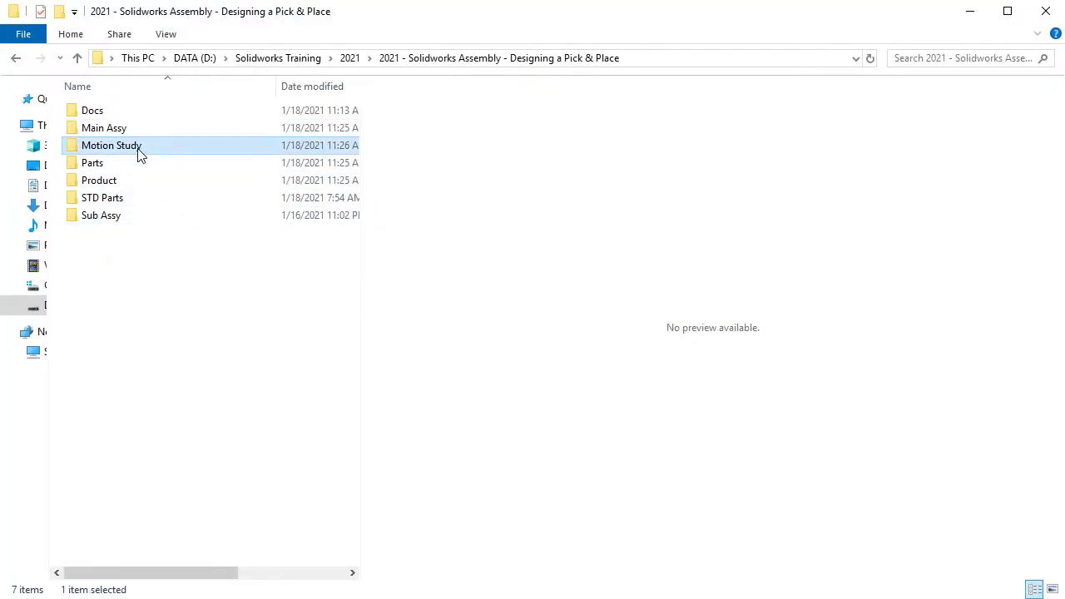
double_click(135, 147)
left_click(193, 154)
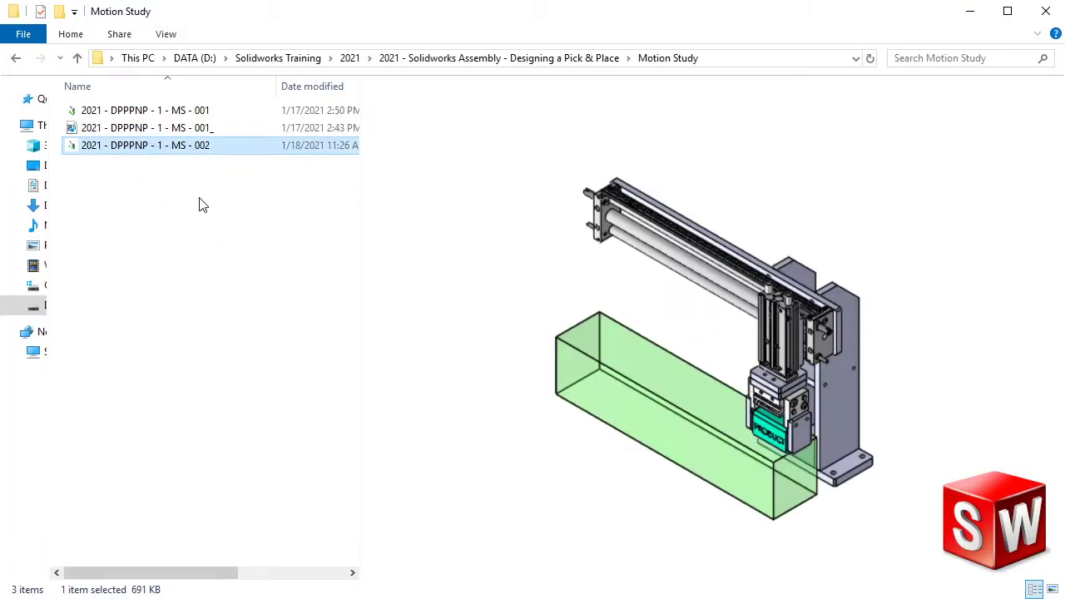
left_click_drag(169, 147, 1049, 562)
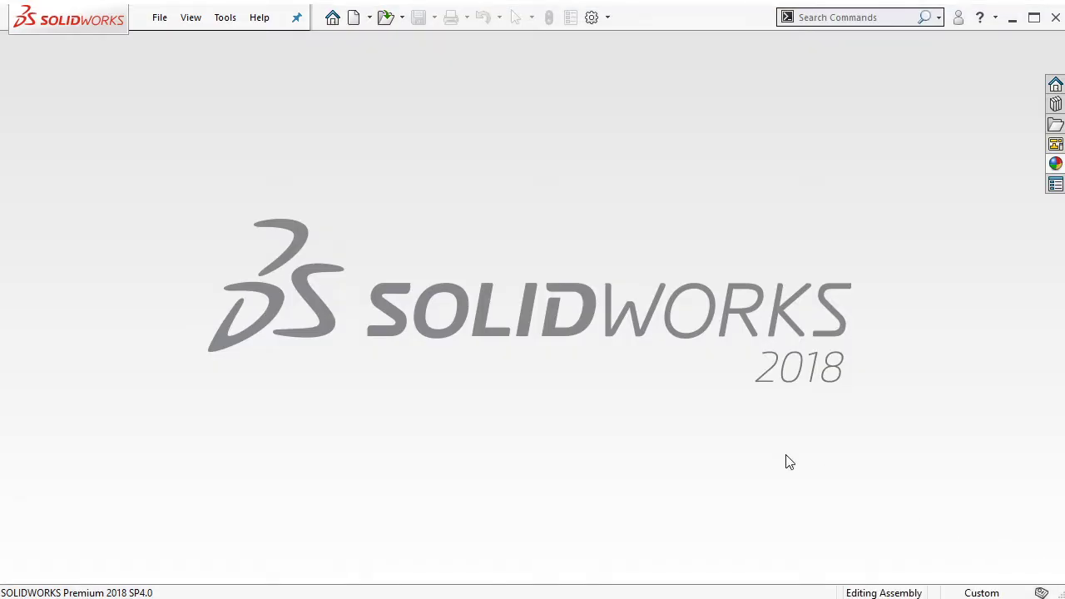
left_click_drag(788, 463, 793, 460)
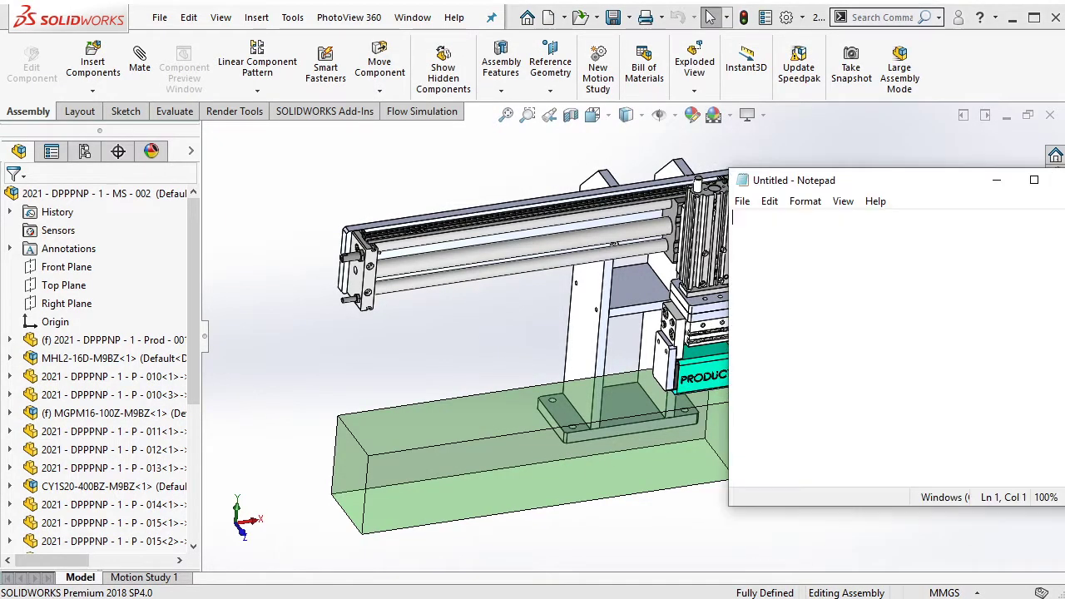
left_click(450, 353)
key("f")
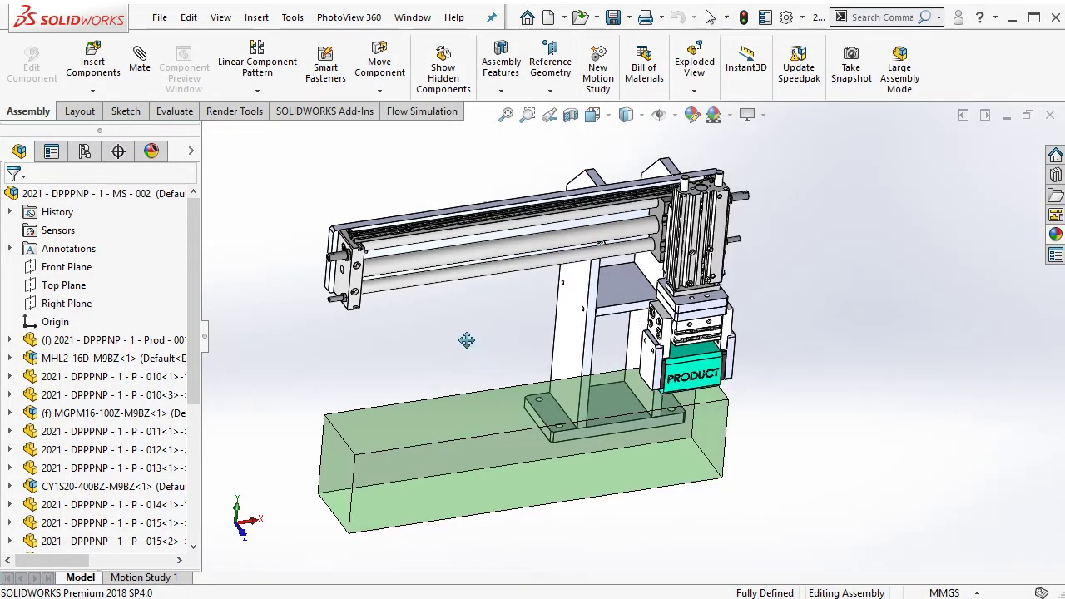
key("alt+Tab")
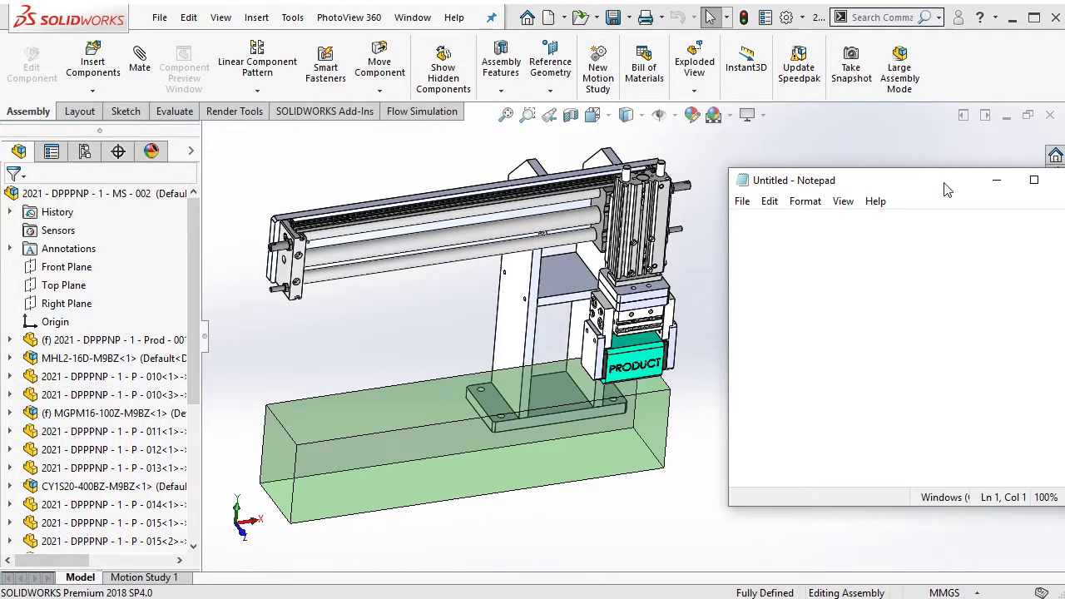
left_click_drag(944, 189, 929, 189)
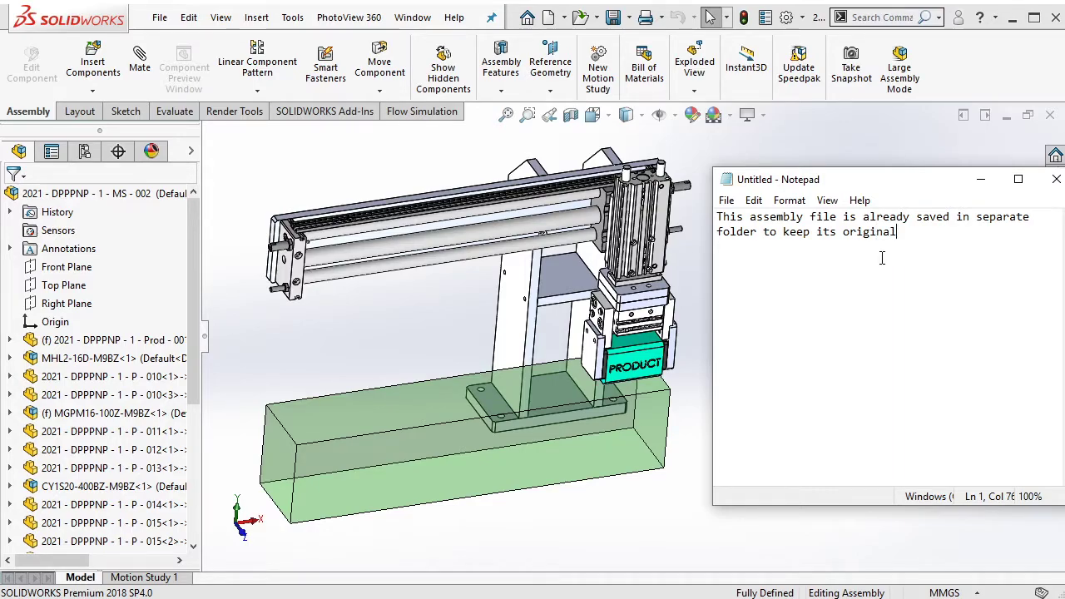
key("ctrl+a")
key("BackSpace")
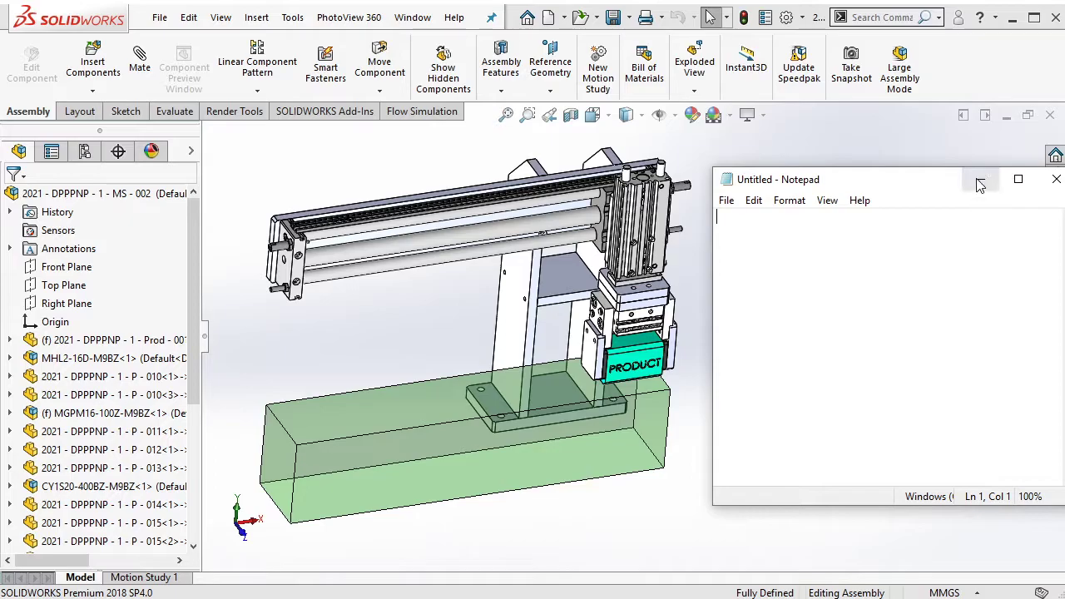
left_click(980, 184)
Select the gripper's clamp body and dissolve its MHL2-16D-M9BZ subassembly
scroll(742, 257, "down", 1)
scroll(789, 290, "down", 3)
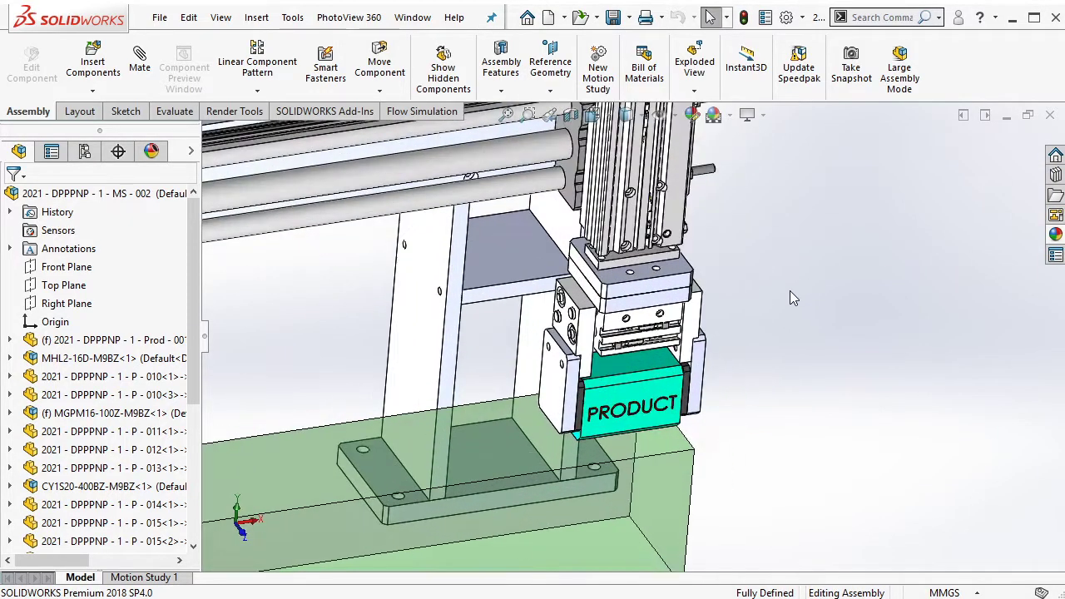
middle_click_drag(789, 290, 565, 336)
scroll(720, 300, "down", 2)
scroll(566, 336, "down", 1)
left_click(512, 267)
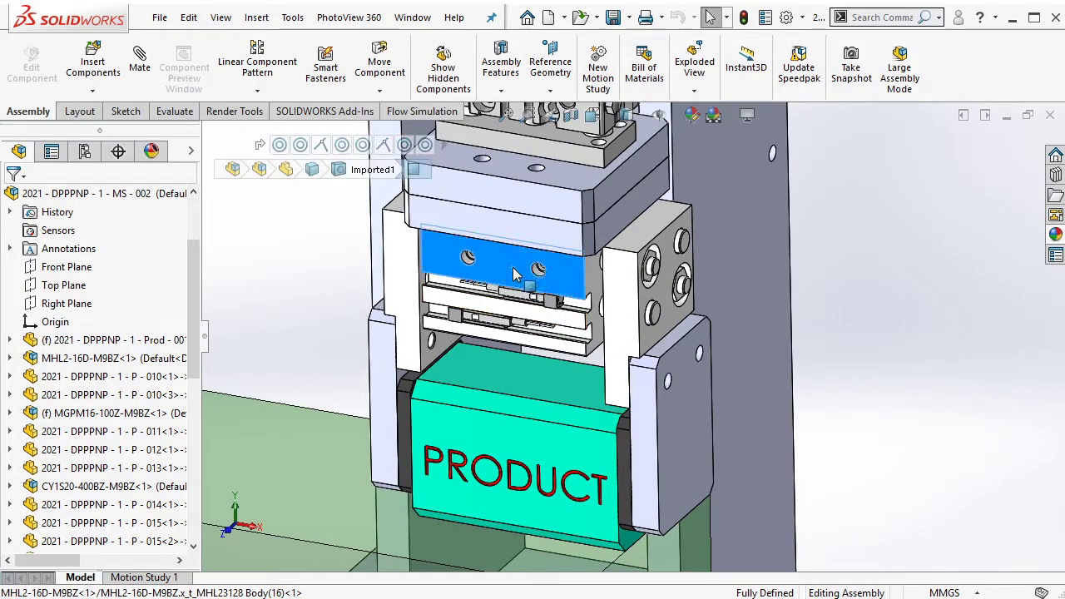
right_click(153, 259)
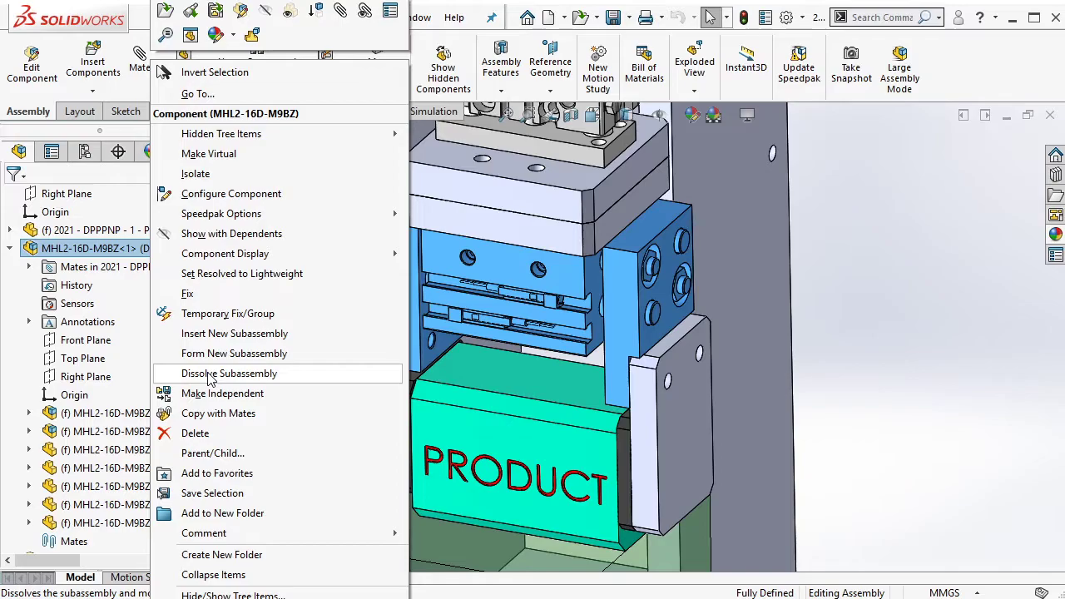
left_click(210, 374)
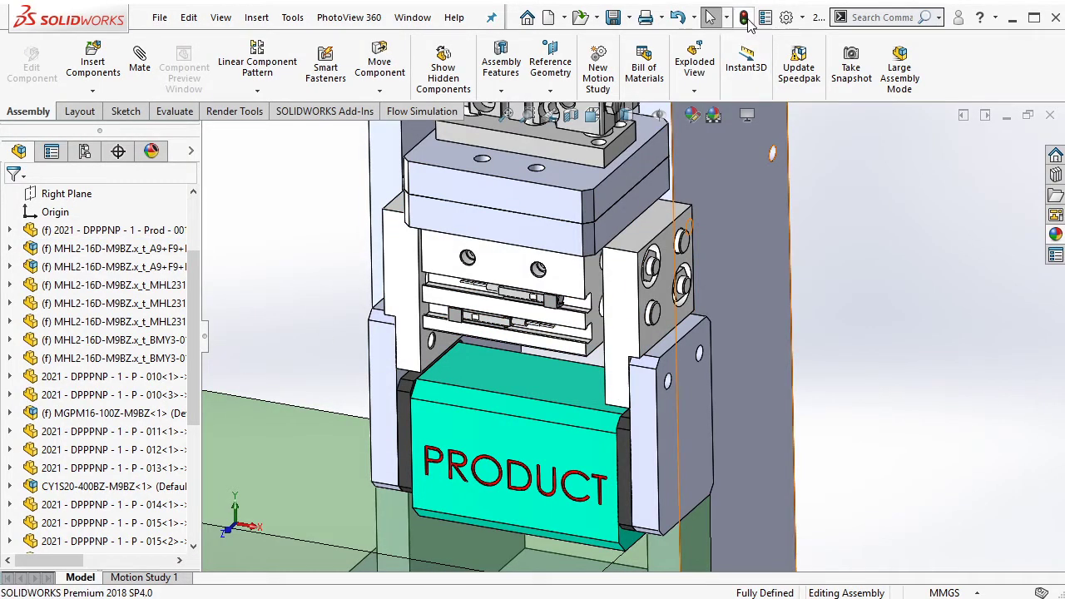
Dissolve the parent subassemblies of the slide part and the lower cylinder
scroll(571, 381, "down", 2)
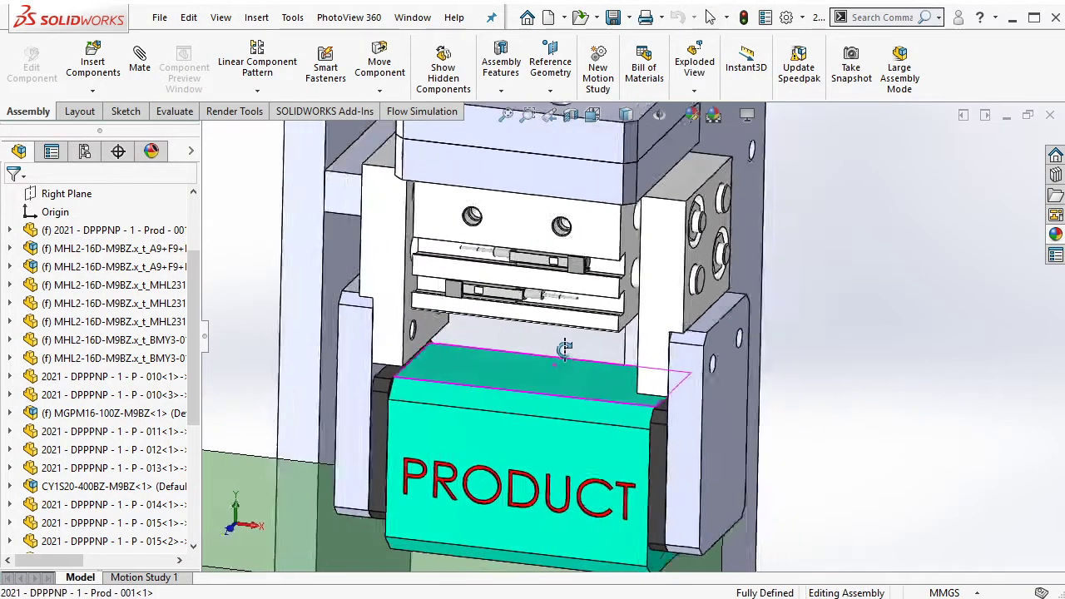
scroll(574, 366, "down", 1)
scroll(578, 341, "down", 2)
scroll(580, 316, "down", 2)
left_click(580, 310)
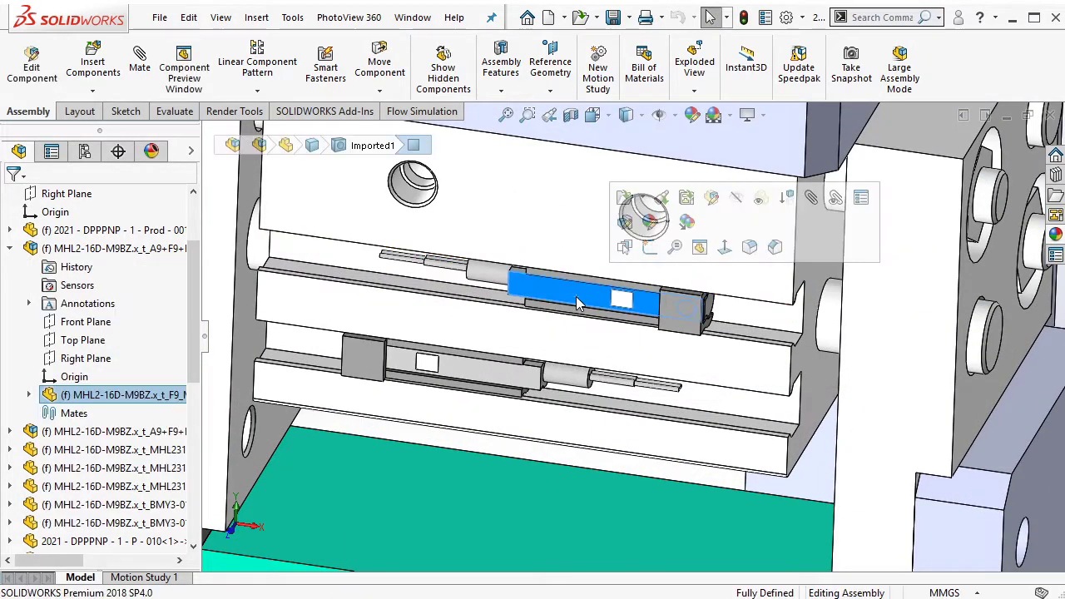
left_click(151, 250)
right_click(151, 252)
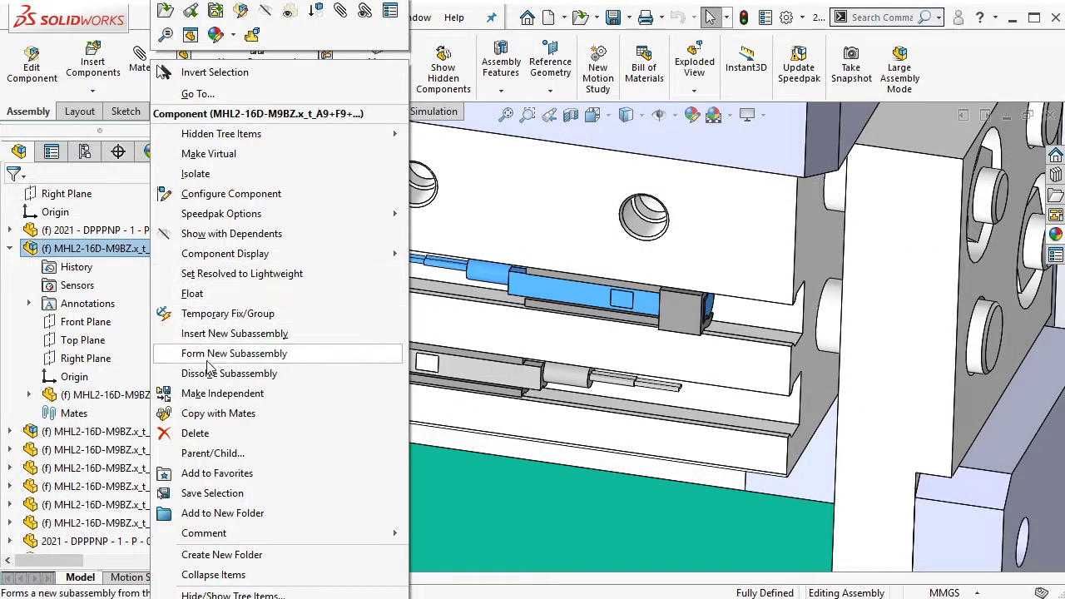
left_click(218, 376)
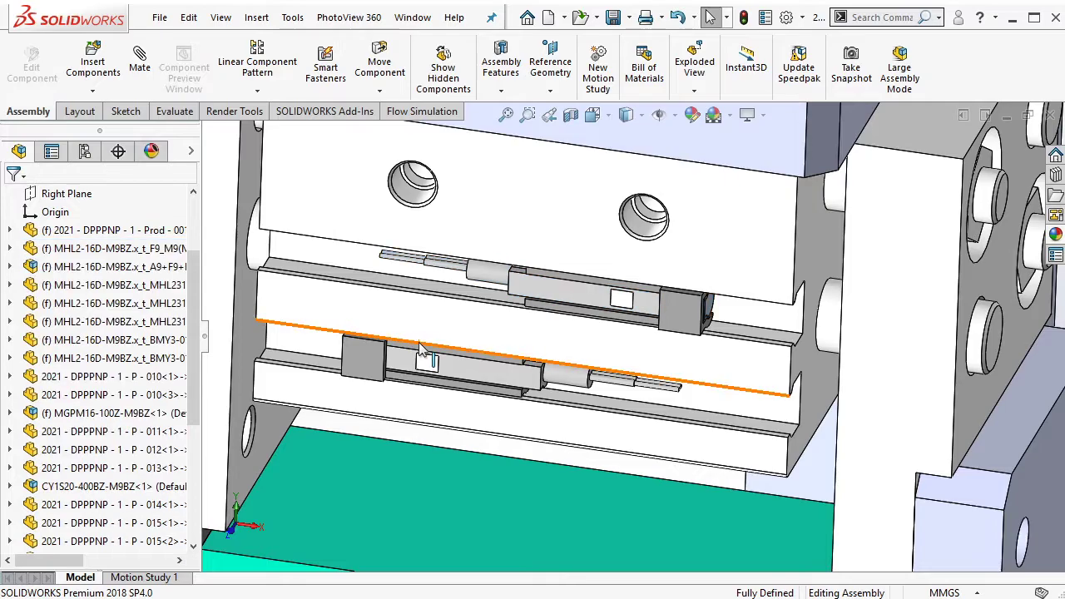
left_click(507, 376)
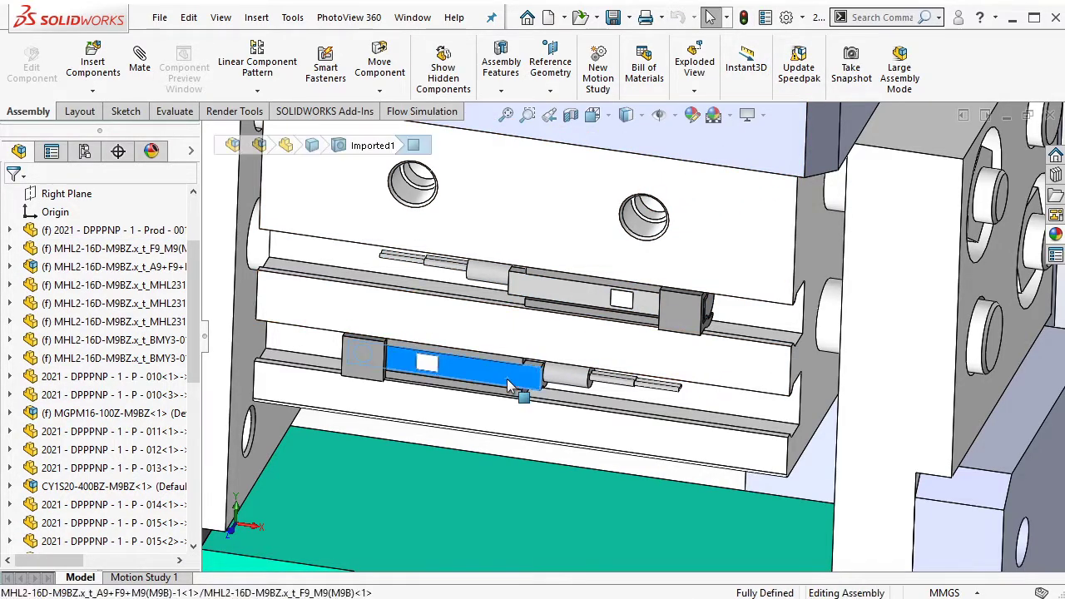
right_click(158, 272)
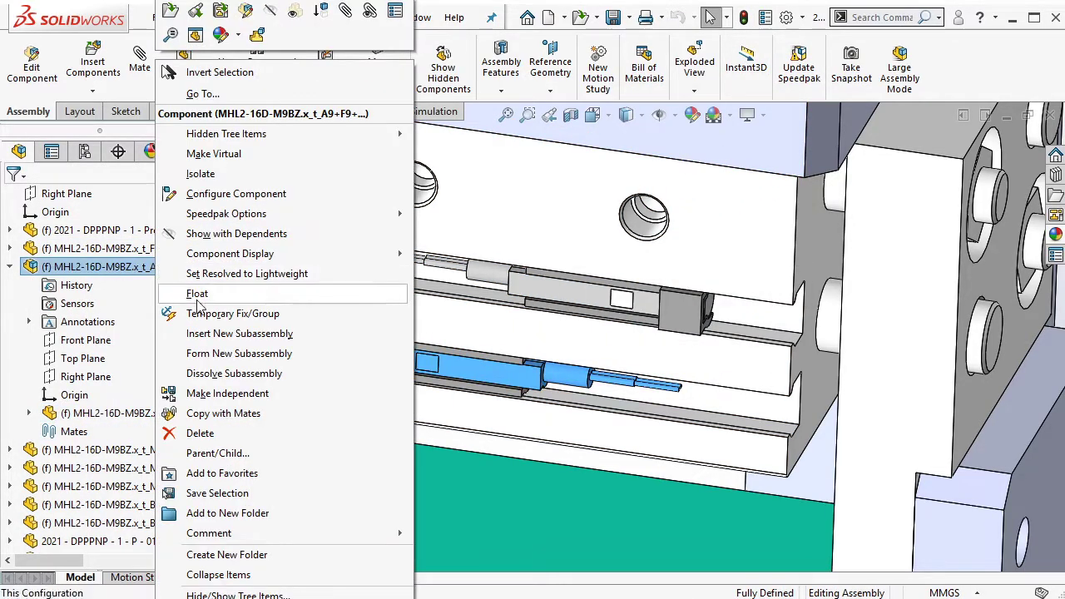
left_click(226, 370)
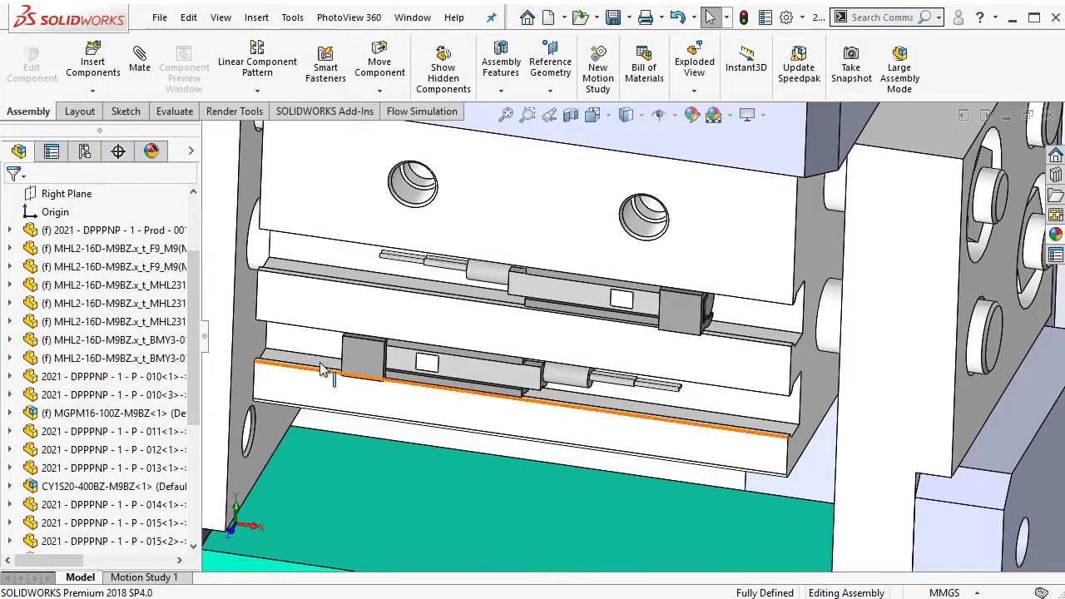
Group the top plate, cylinder, bracket, sensors and end block into gripper body subassembly Assem4
middle_click_drag(232, 371, 623, 206)
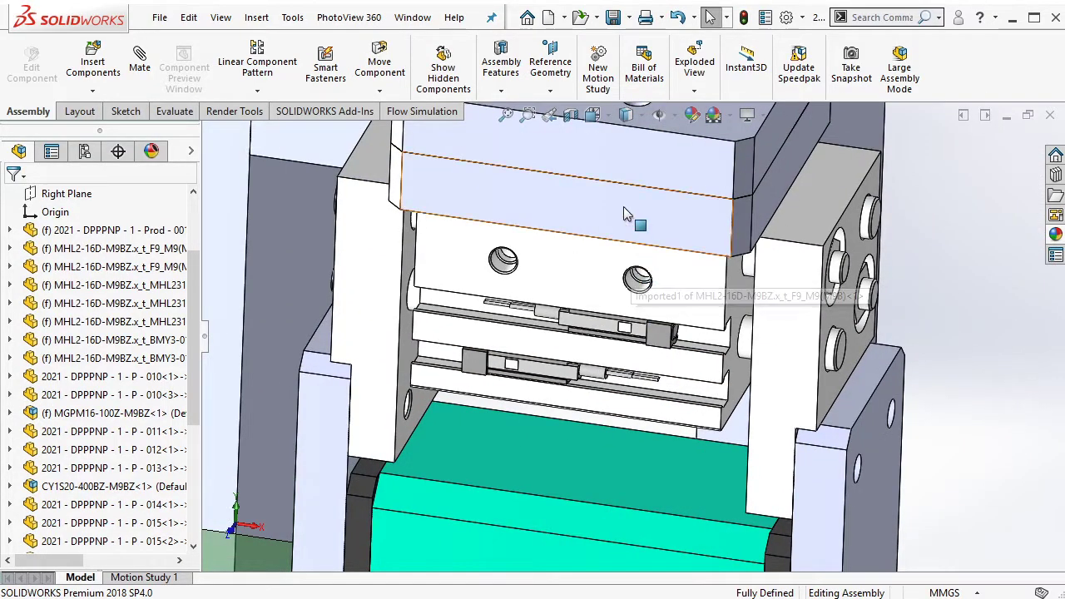
left_click(623, 206)
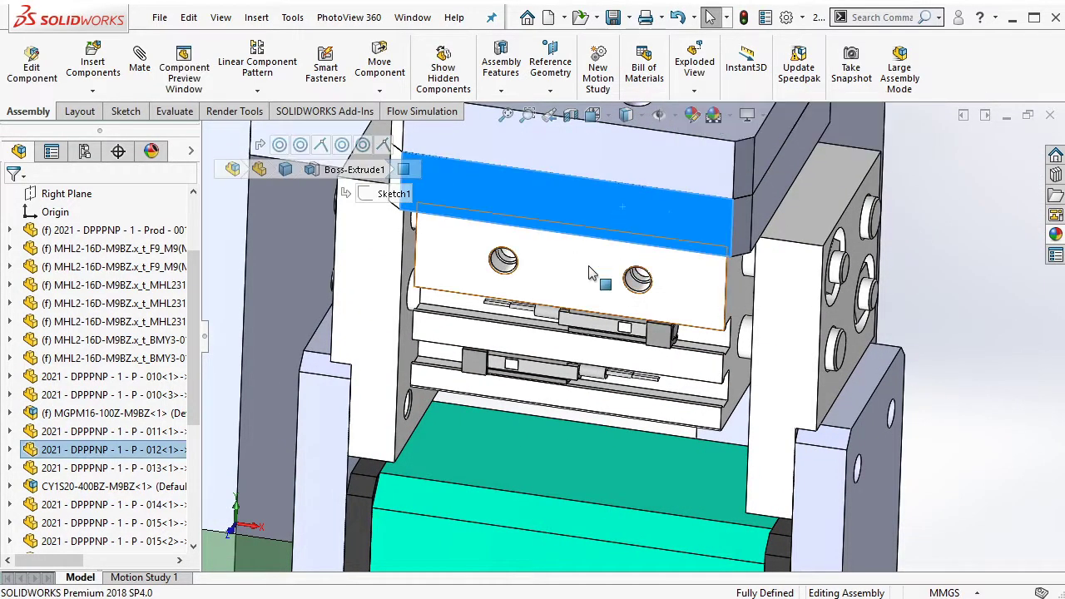
left_click(569, 337, "ctrl")
scroll(597, 343, "down", 2)
scroll(597, 320, "down", 2)
left_click(736, 327, "ctrl")
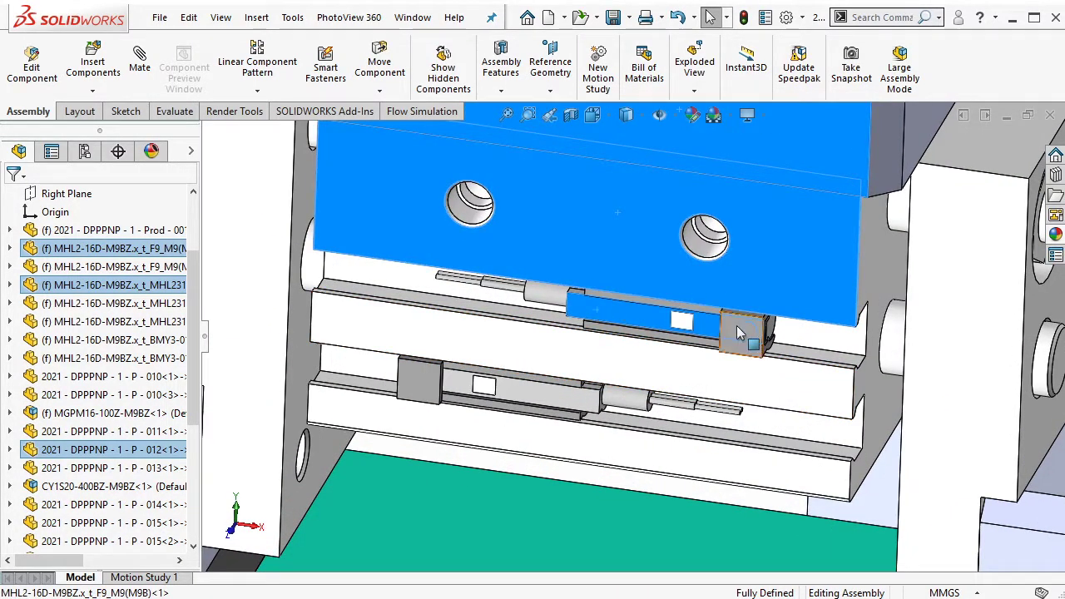
left_click(745, 337, "ctrl")
left_click(536, 406, "ctrl")
left_click(411, 385, "ctrl")
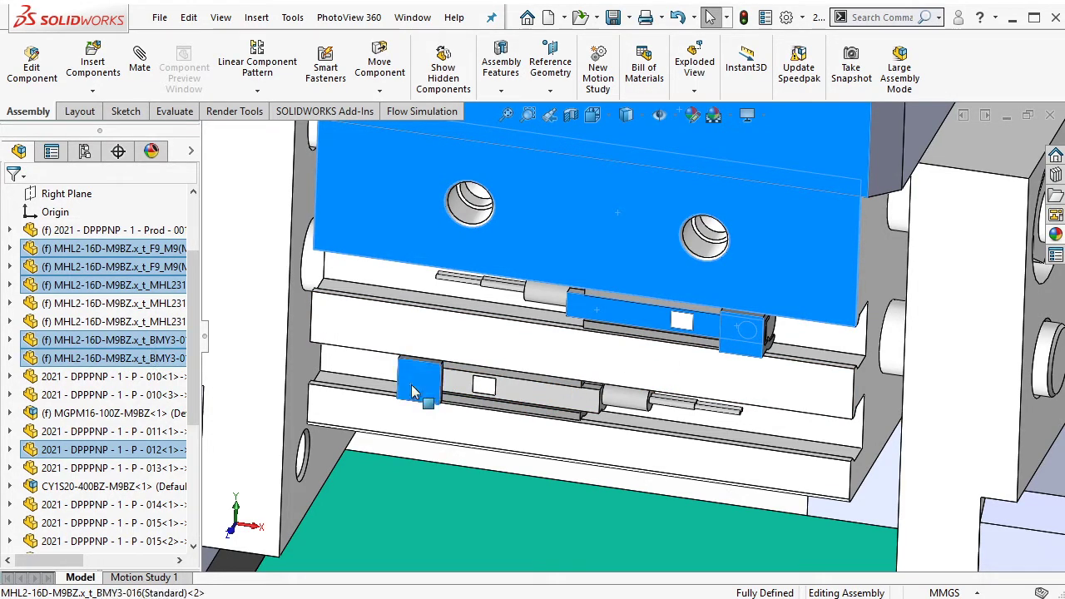
right_click(411, 384)
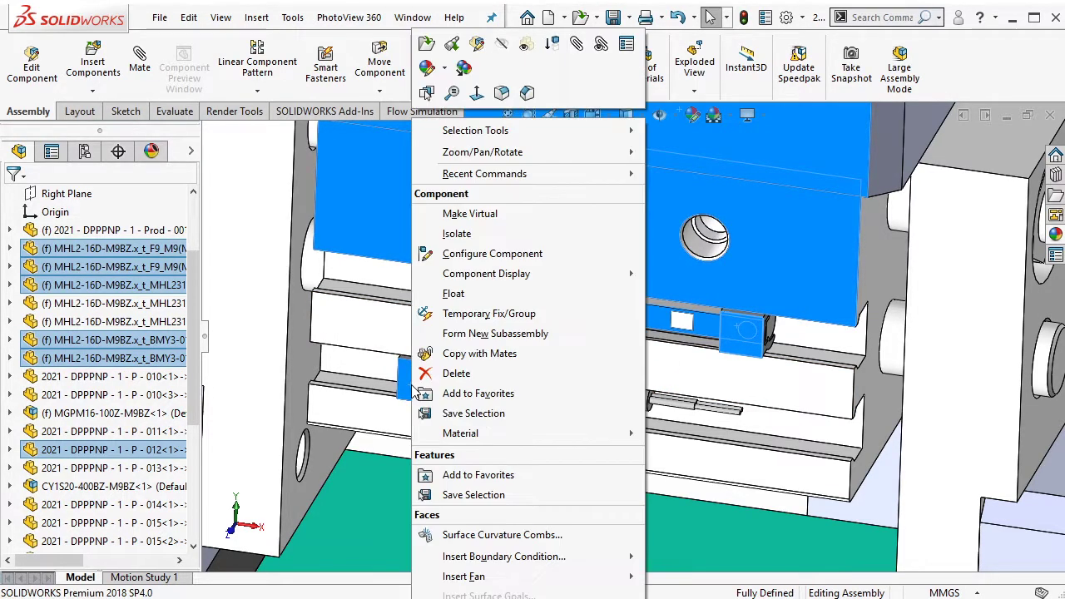
left_click(483, 333)
left_click(162, 247)
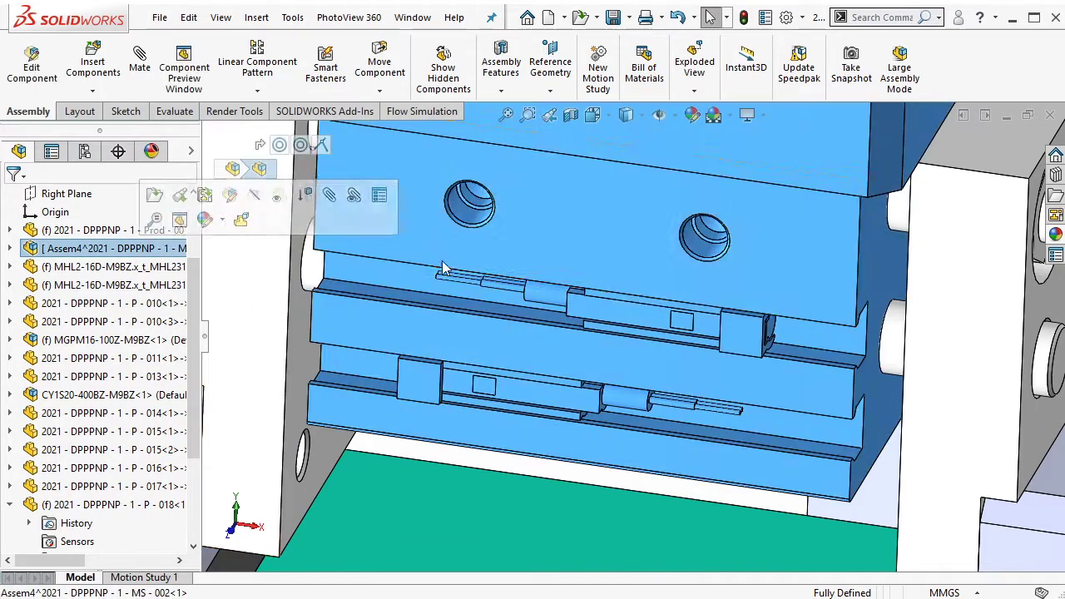
Group each jaw block with its side block into subassemblies Assem5 and Assem6
mouse_move(249, 353)
middle_mouse_down()
mouse_move(702, 359)
mouse_move(465, 333)
middle_mouse_up()
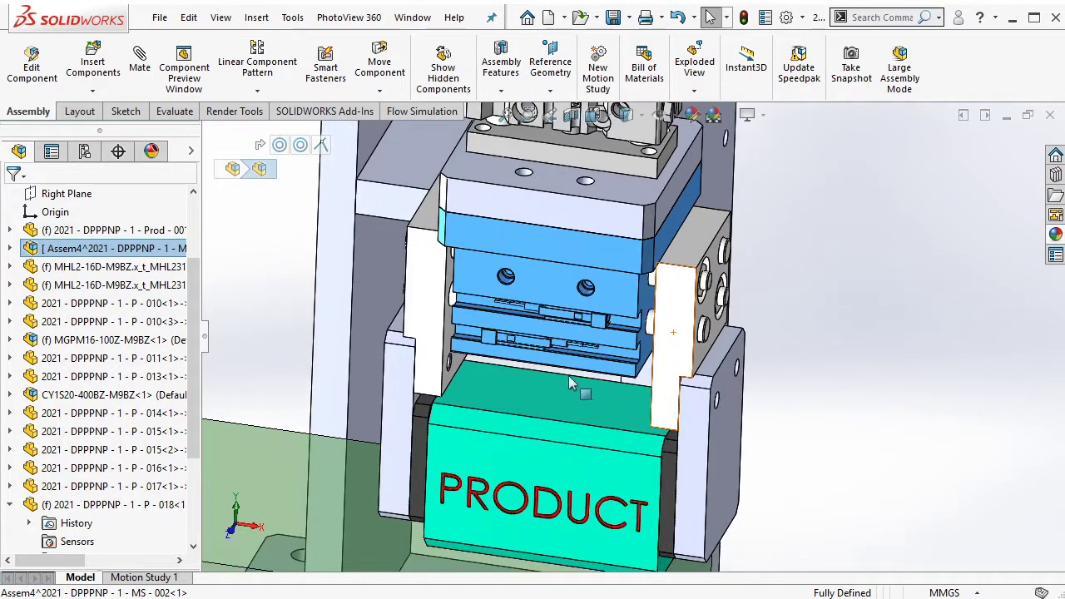
left_click(428, 312)
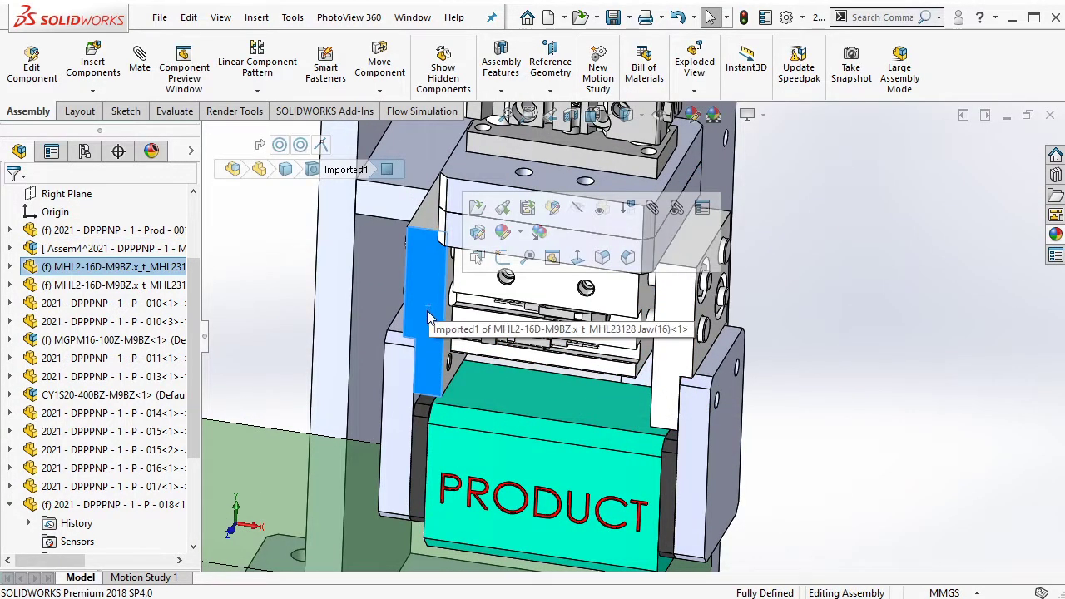
left_click(397, 376, "ctrl")
right_click(398, 380)
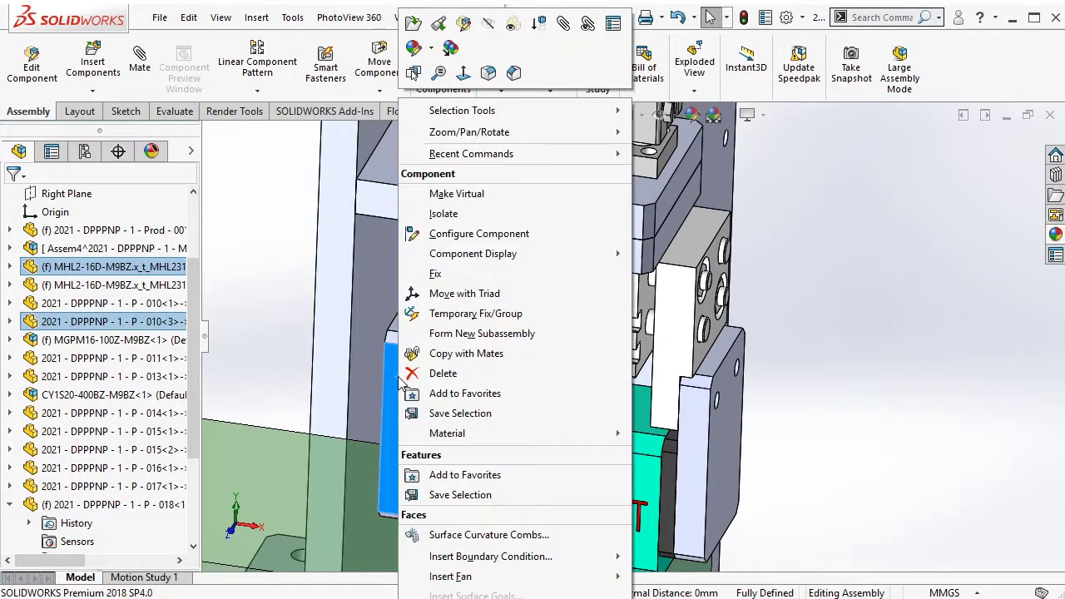
left_click(476, 333)
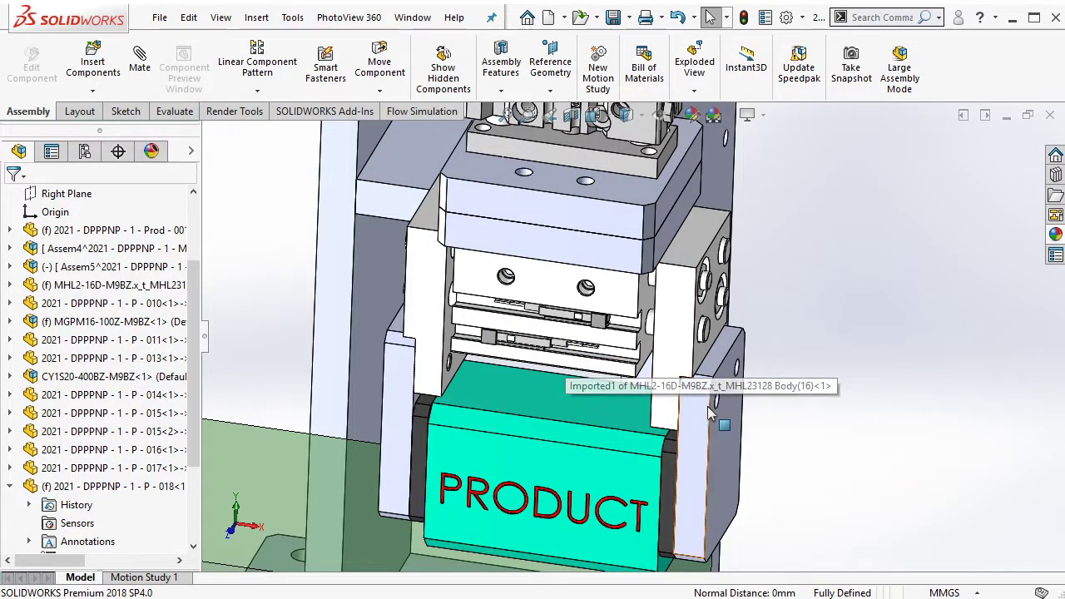
left_click(675, 366)
left_click(690, 420, "ctrl")
right_click(690, 420)
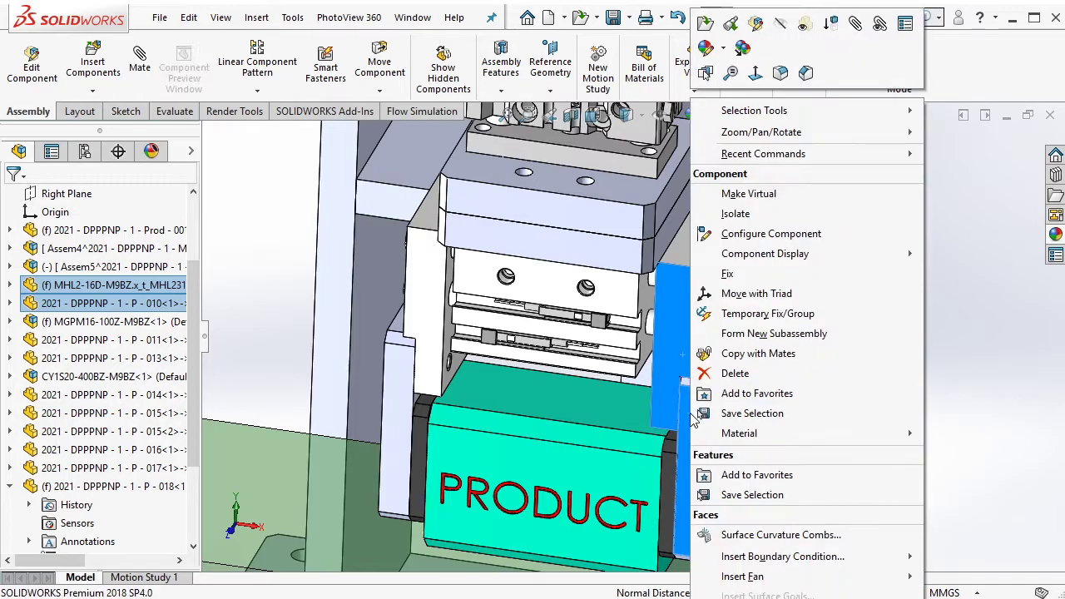
left_click(753, 353)
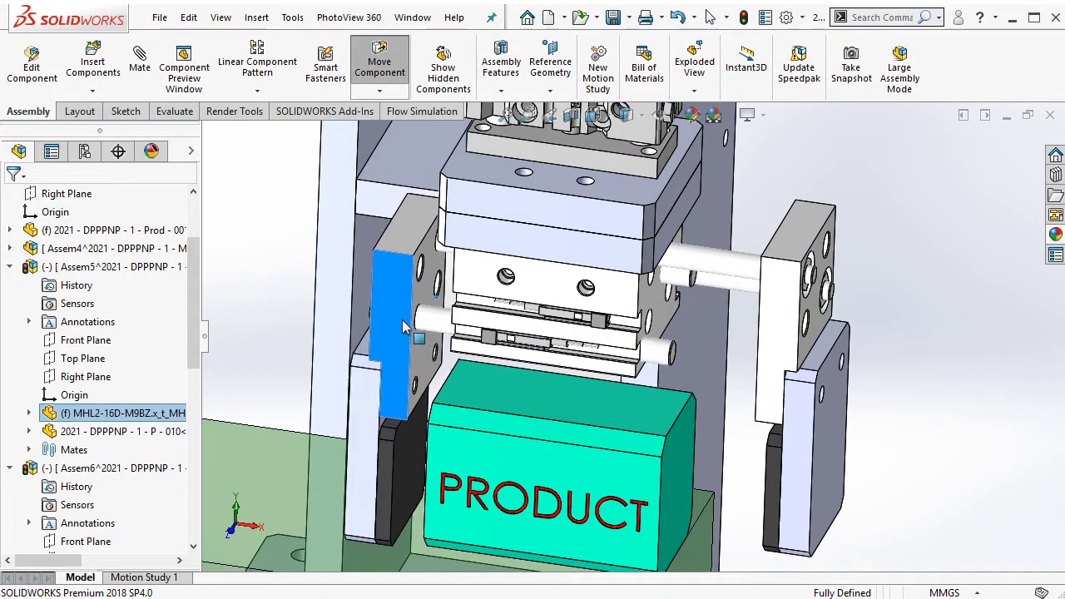
scroll(622, 257, "down", 5)
Mate the first jaw guide pin concentric with its hole in the gripper body
left_click(600, 240)
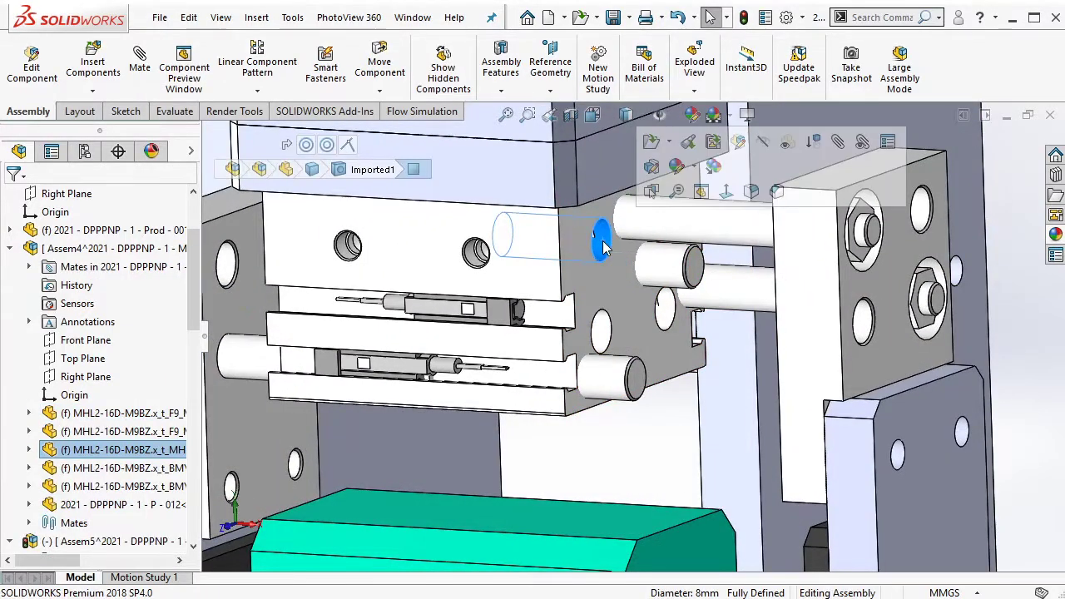
key("m")
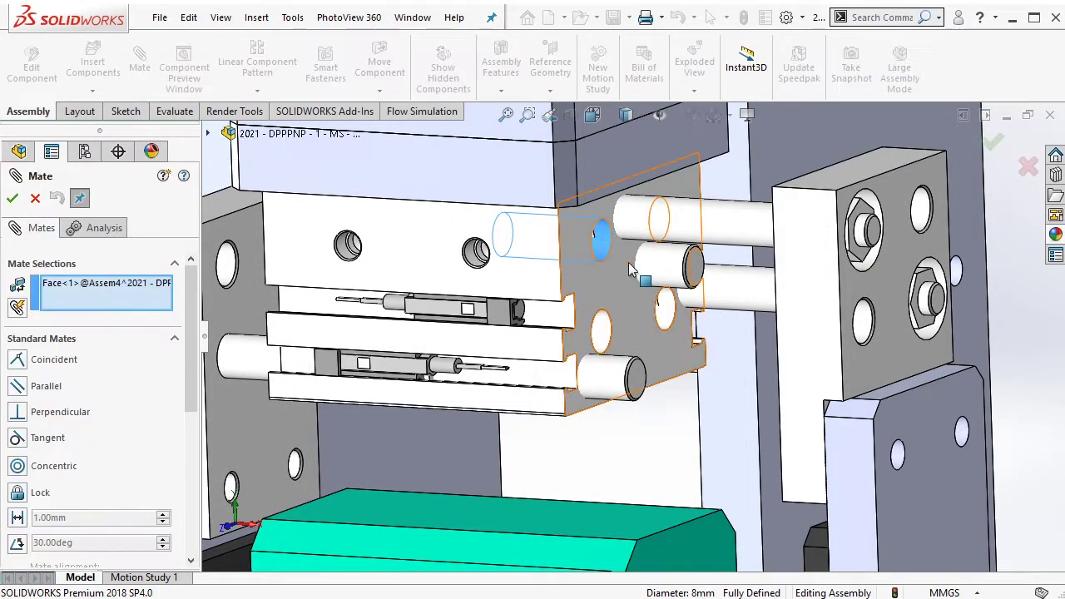
mouse_move(628, 262)
middle_mouse_down()
mouse_move(588, 192)
mouse_move(275, 241)
middle_mouse_up()
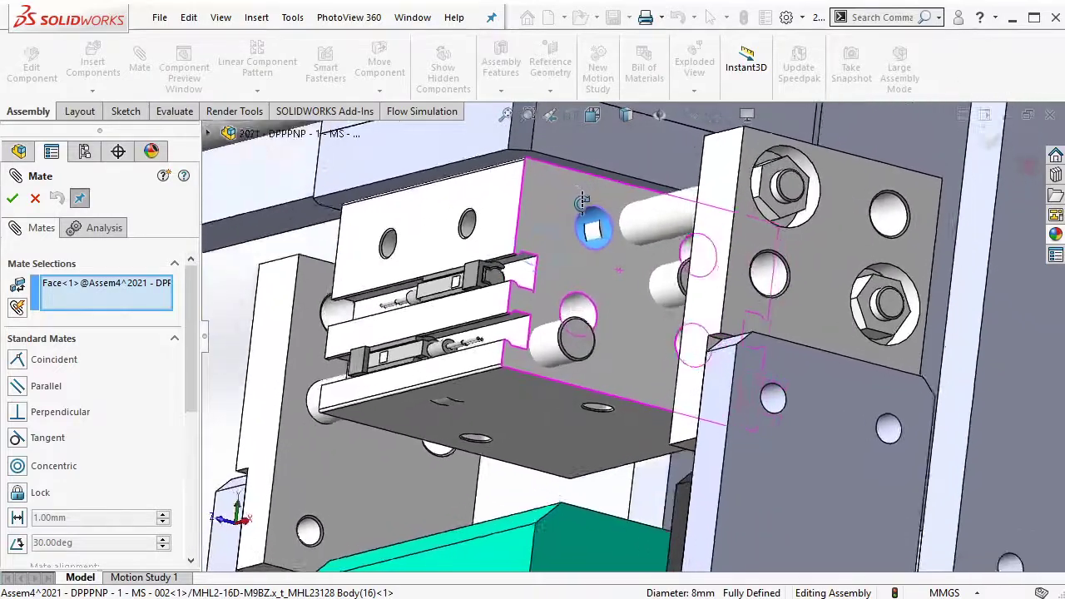
right_click(149, 287)
left_click(242, 295)
left_click(578, 366)
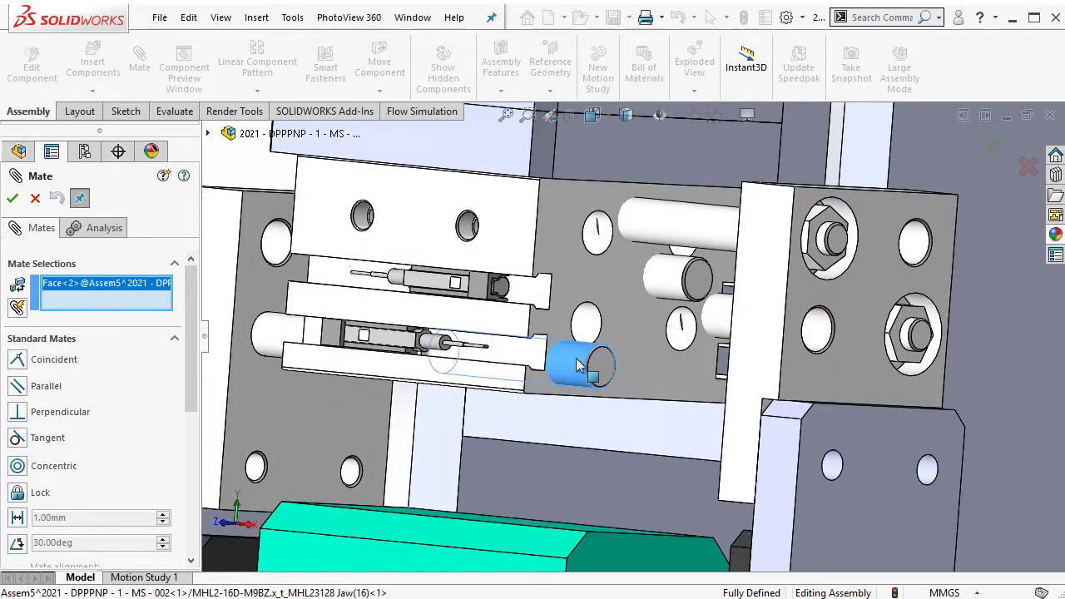
left_click(587, 332)
left_click(869, 231)
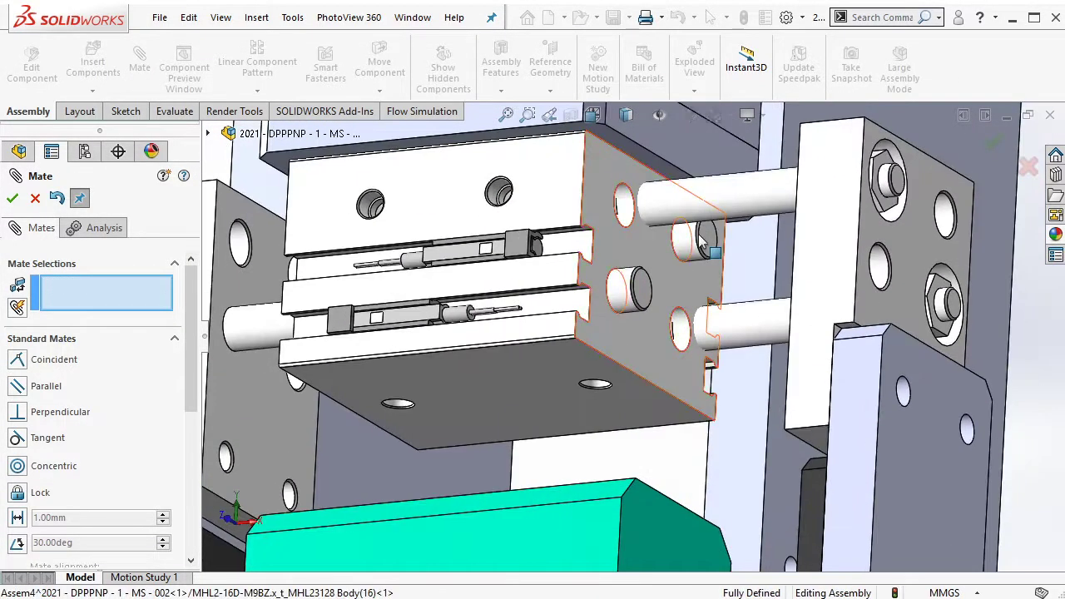
Make the remaining guide pins concentric with their holes and finish mating
middle_click_drag(869, 231, 687, 293)
left_click(687, 291)
left_click(686, 278)
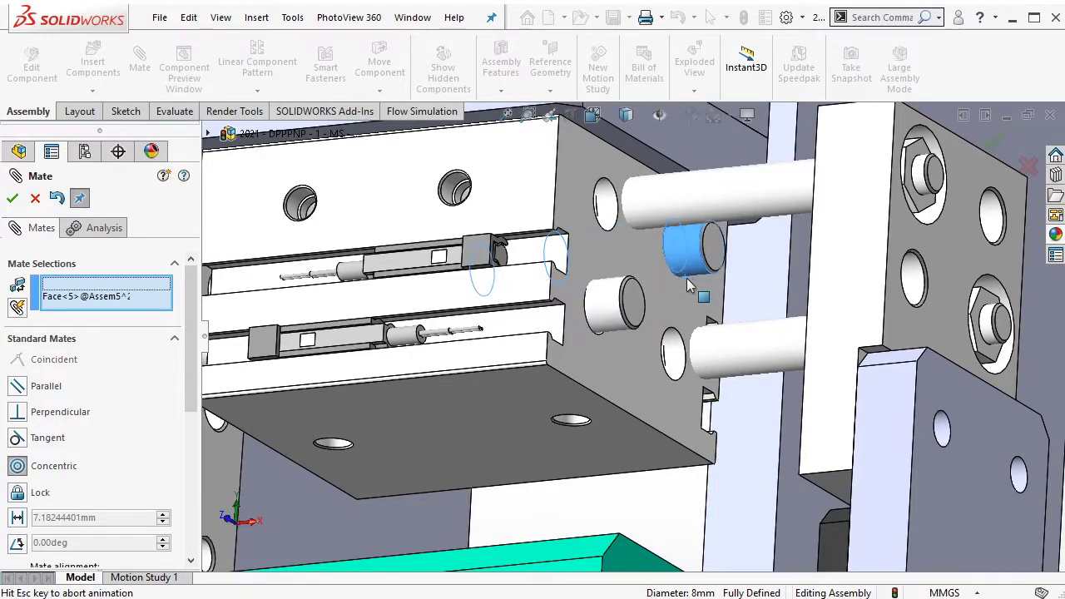
left_click(613, 210)
left_click(668, 208)
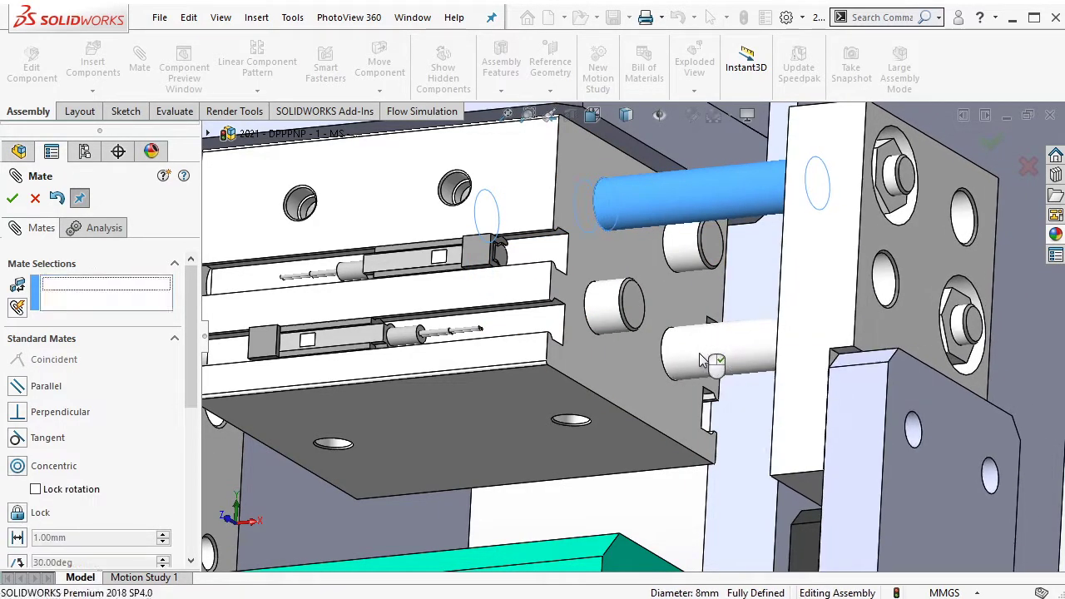
left_click(743, 349)
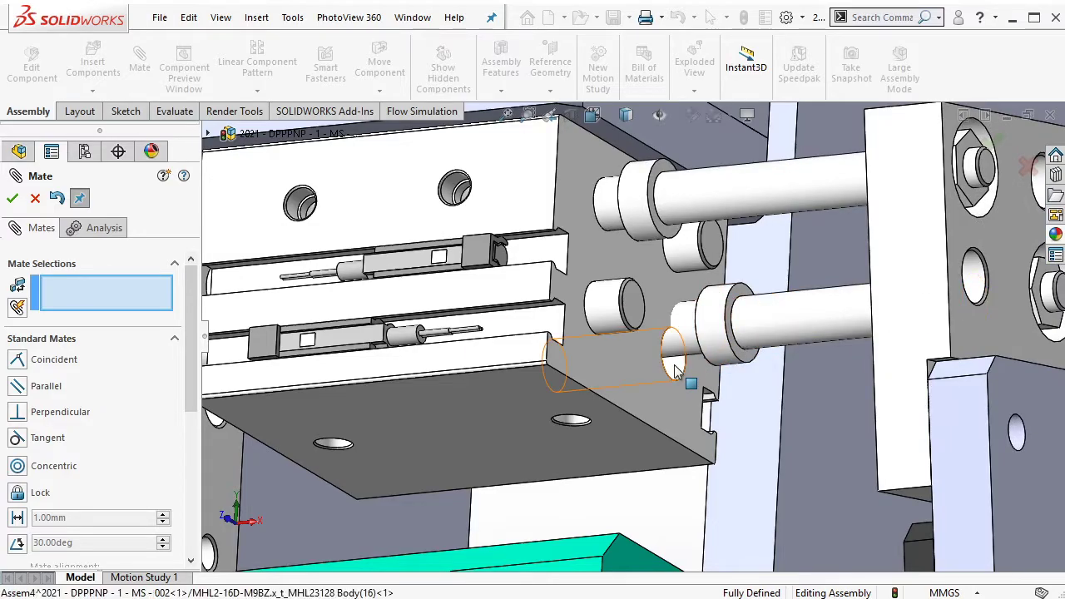
left_click(690, 366)
left_click(695, 359)
left_click(880, 398)
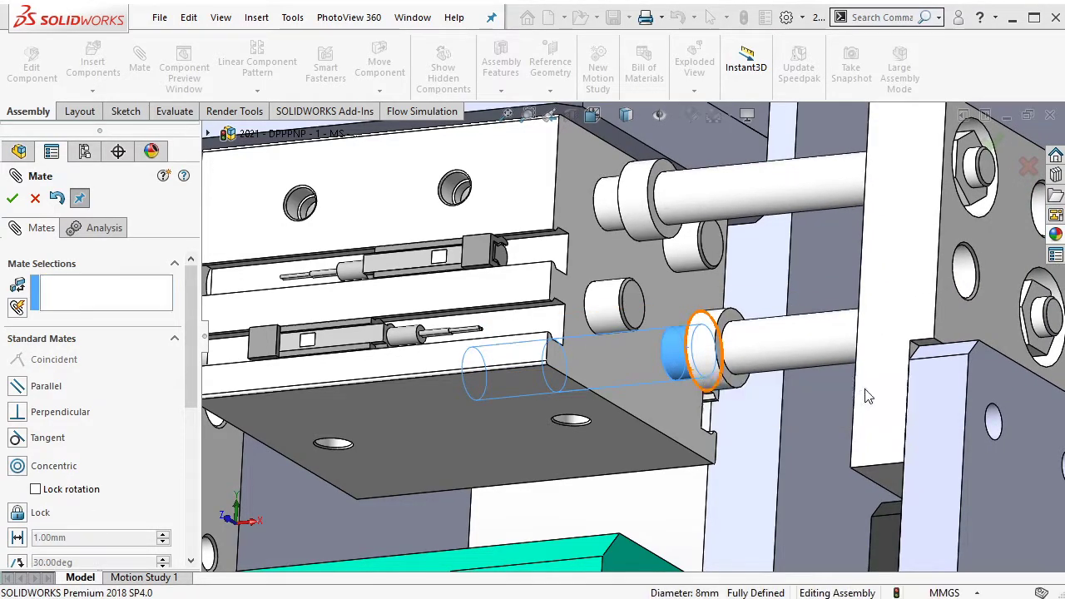
key("Return")
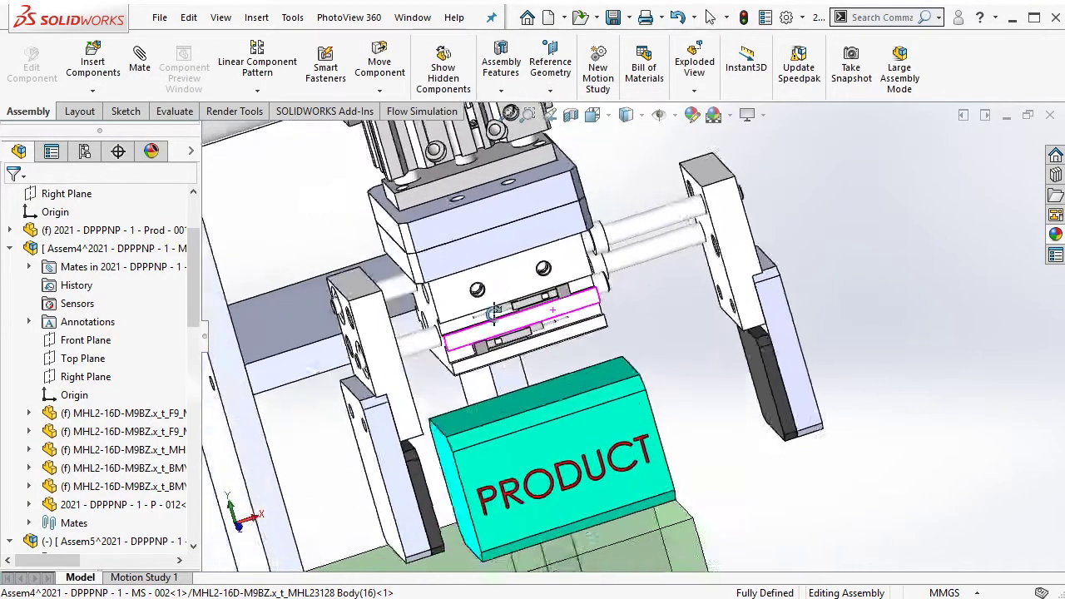
Dissolve the MGPM16-100Z-M9BZ guide cylinder subassembly into its parts
middle_click_drag(557, 262, 649, 195)
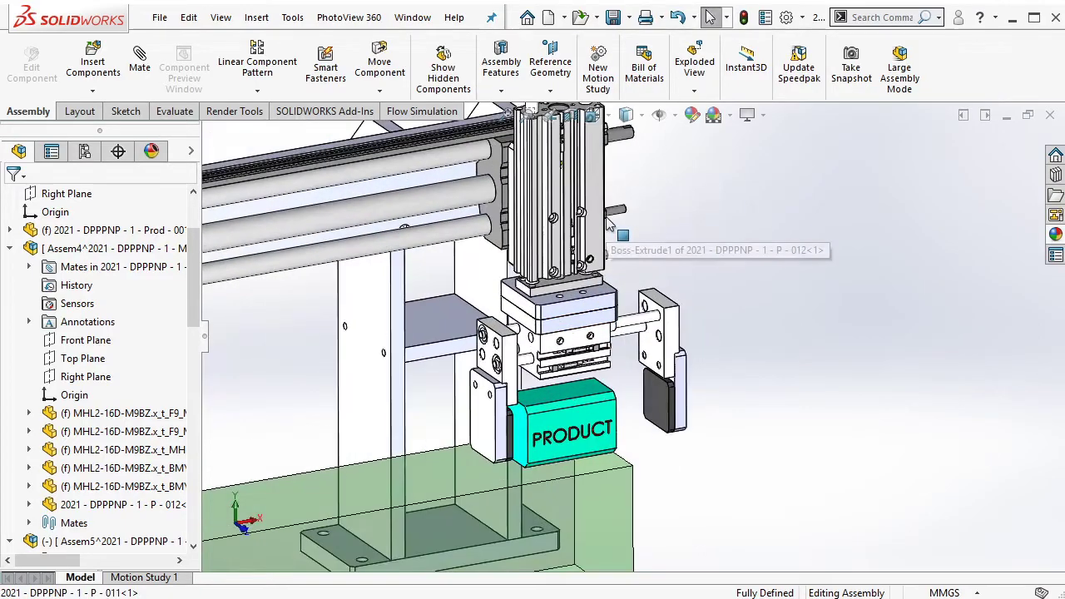
scroll(640, 241, "down", 1)
scroll(630, 291, "down", 1)
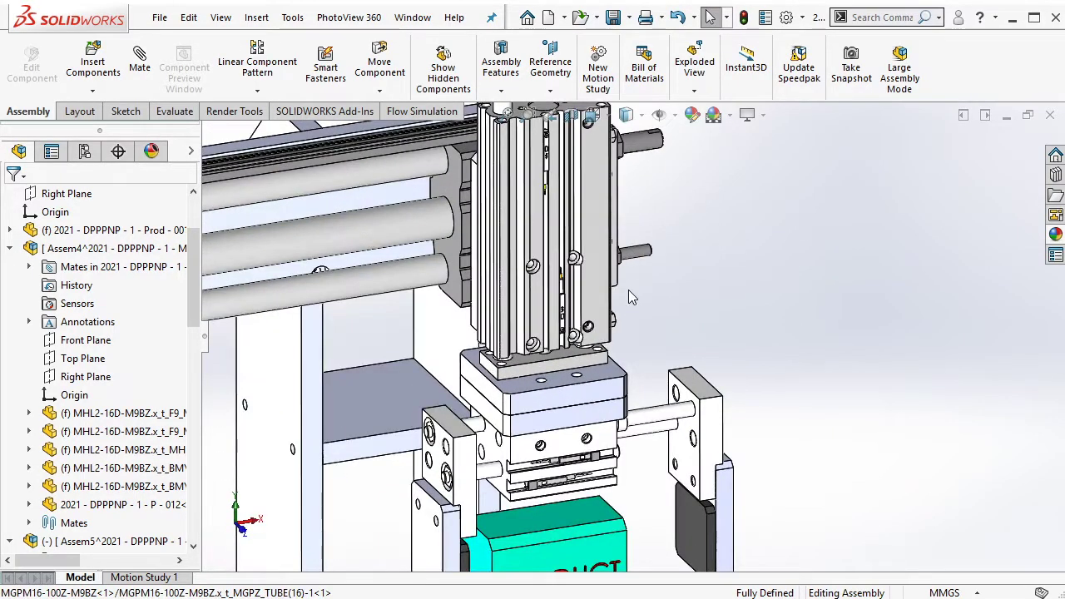
scroll(616, 296, "down", 1)
left_click(596, 296)
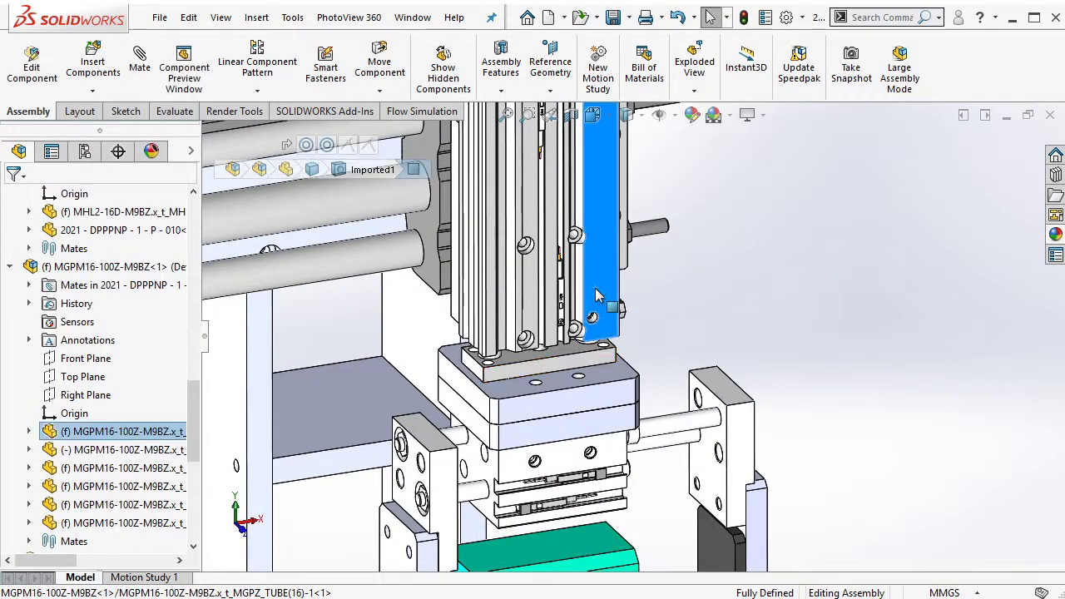
right_click(175, 273)
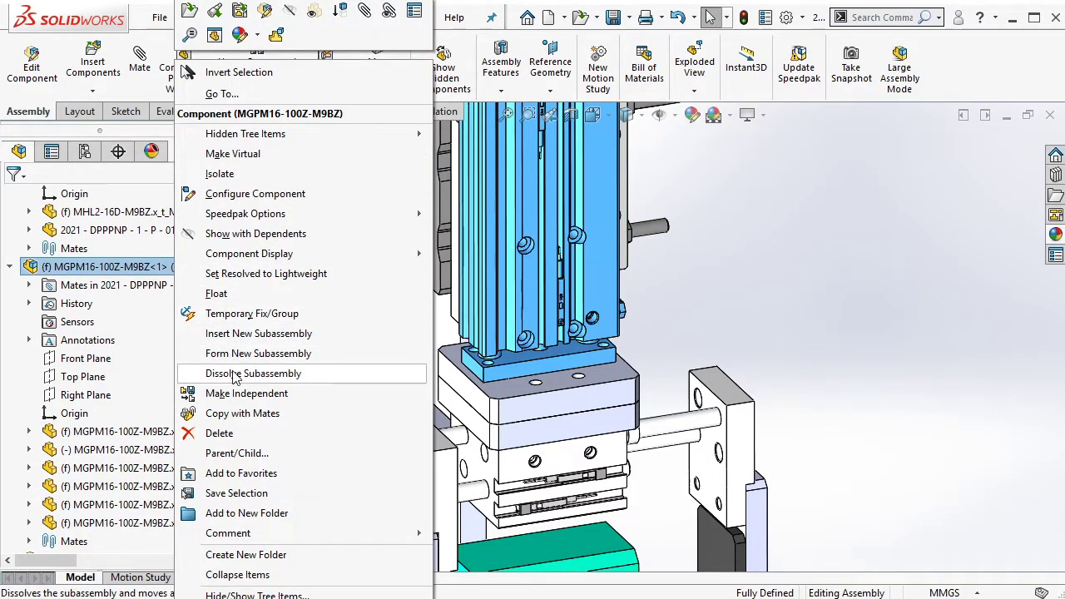
left_click(241, 373)
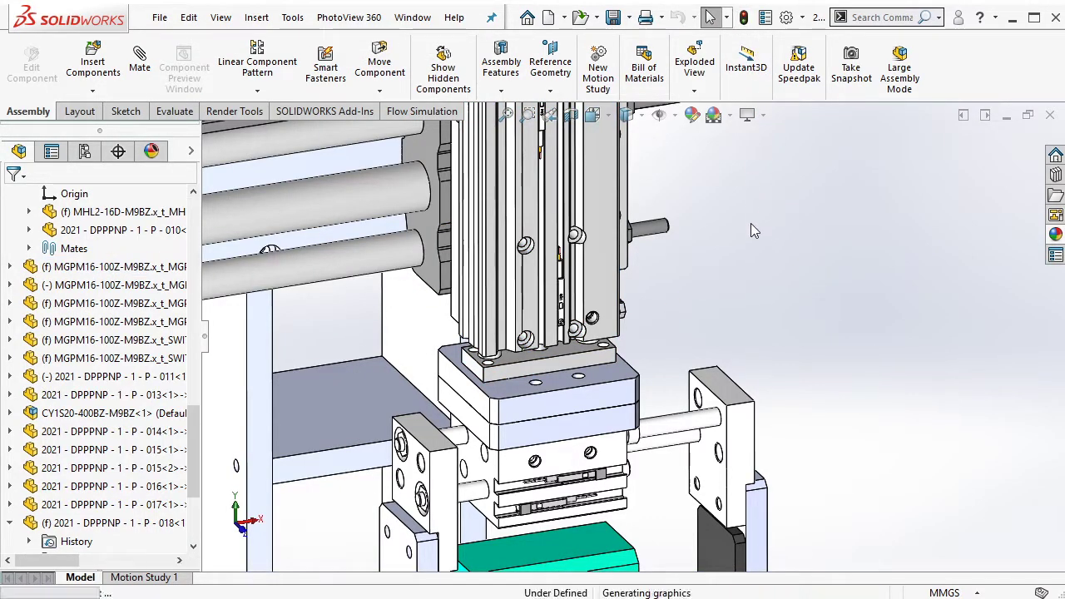
Form new subassembly Assem7 from the MGPM16 cylinder tube and its two switches
middle_click_drag(639, 314, 615, 264)
scroll(616, 265, "down", 2)
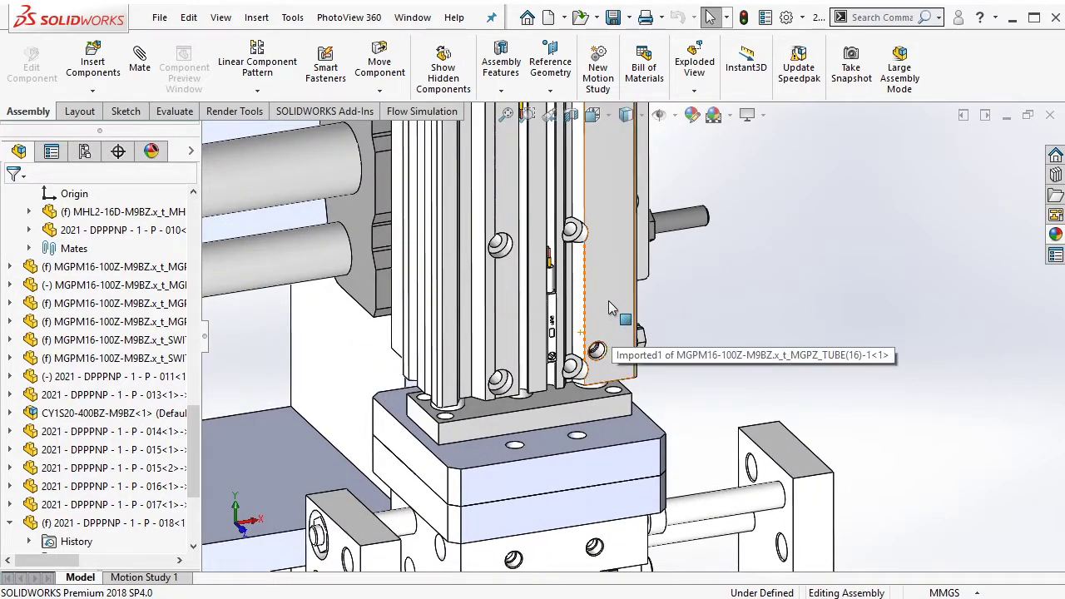
left_click(613, 308)
scroll(574, 320, "down", 3)
left_click(561, 311, "ctrl")
middle_click_drag(562, 312, 600, 270)
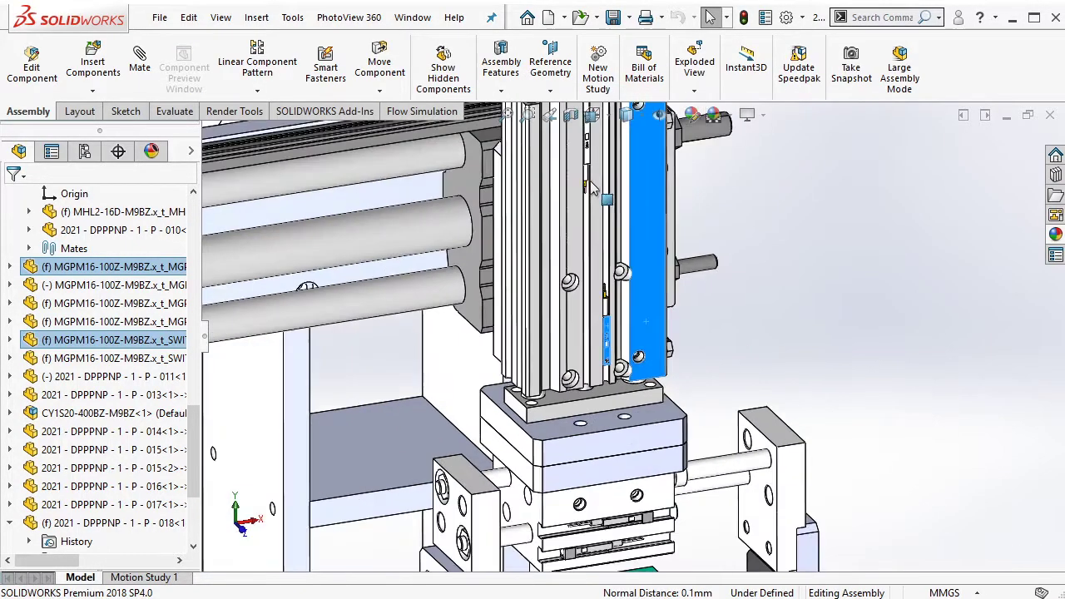
scroll(600, 270, "down", 3)
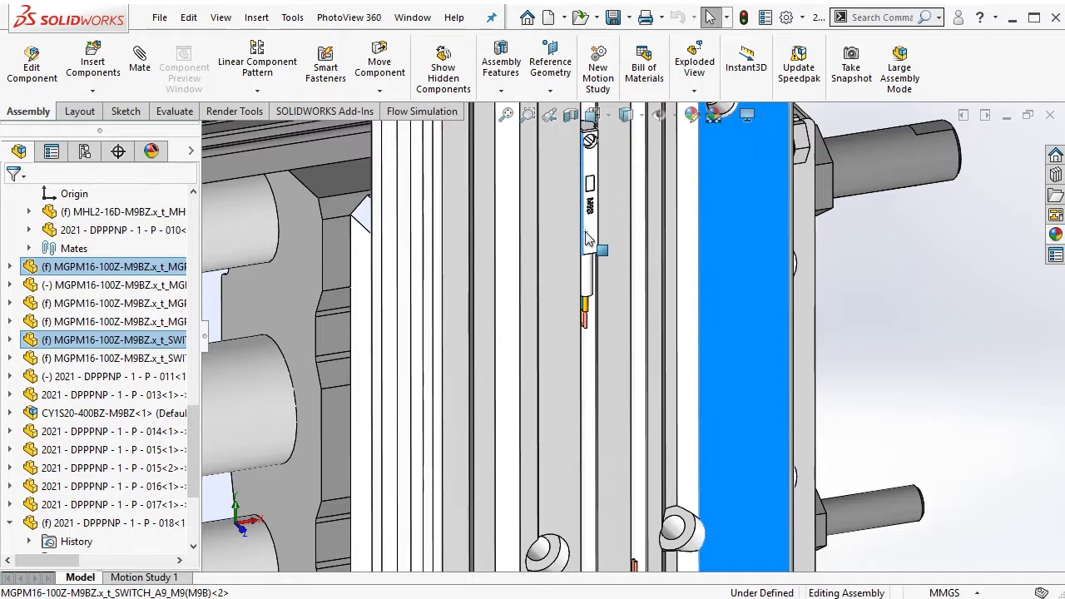
left_click(590, 241, "ctrl")
right_click(589, 240)
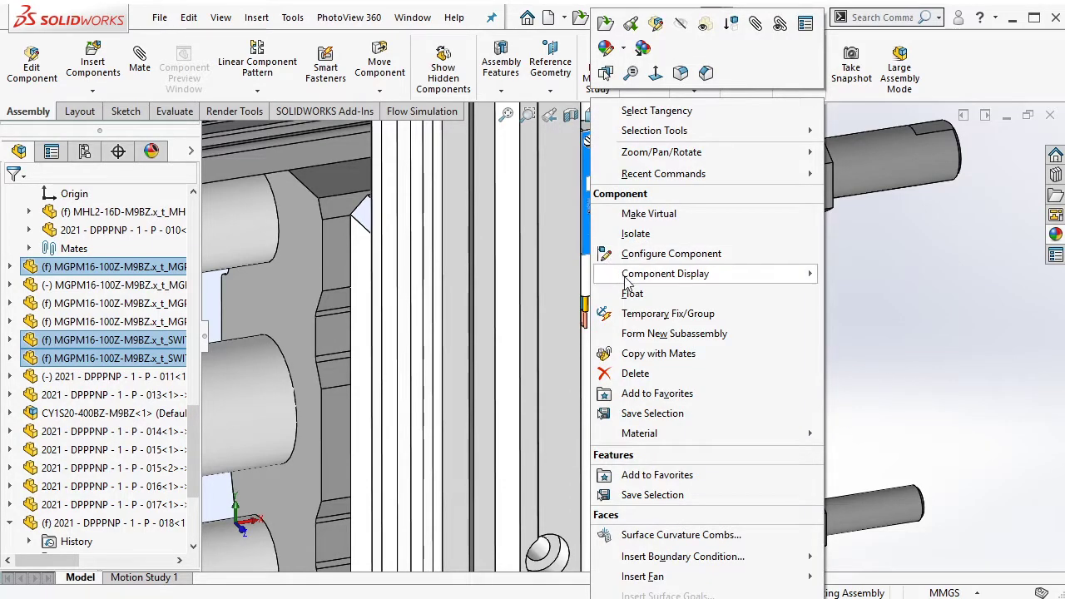
left_click(655, 333)
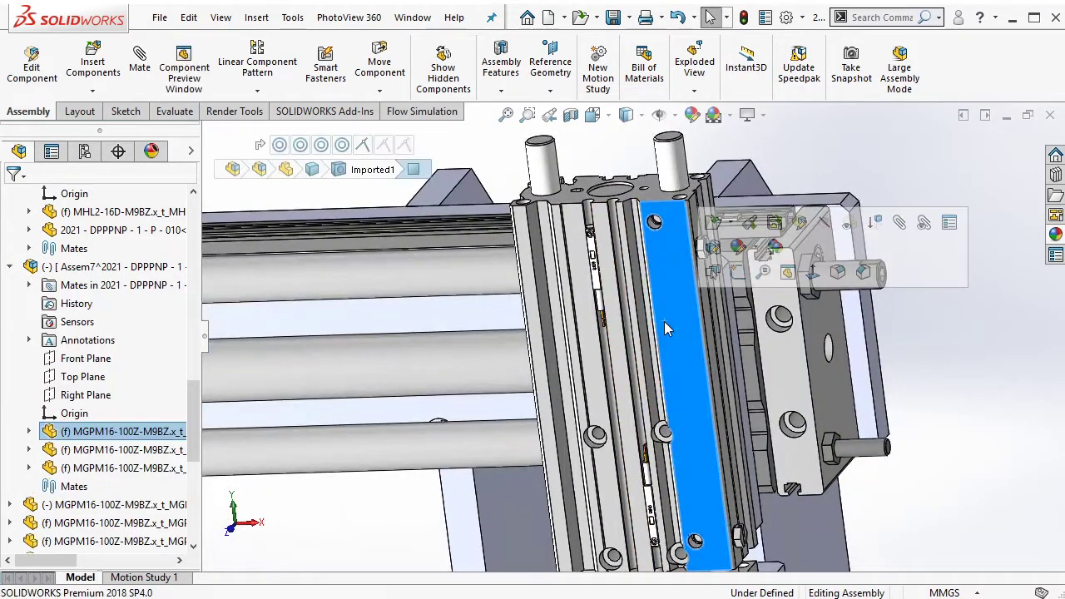
Hide Assem7 and move the plug behind the cylinder into it
left_click(105, 267)
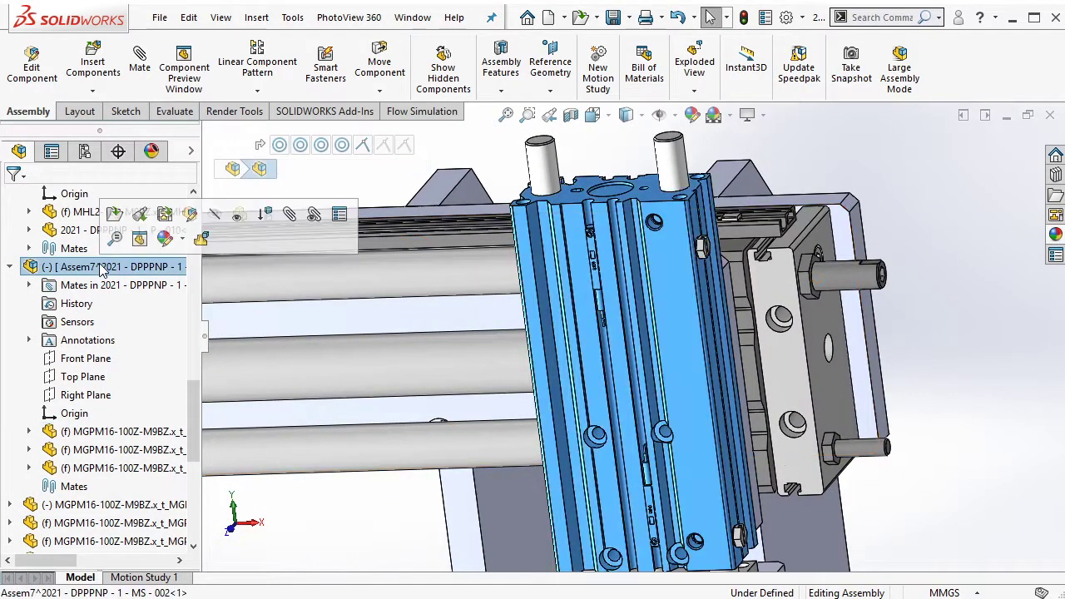
left_click(216, 220)
scroll(574, 283, "down", 3)
scroll(657, 233, "down", 3)
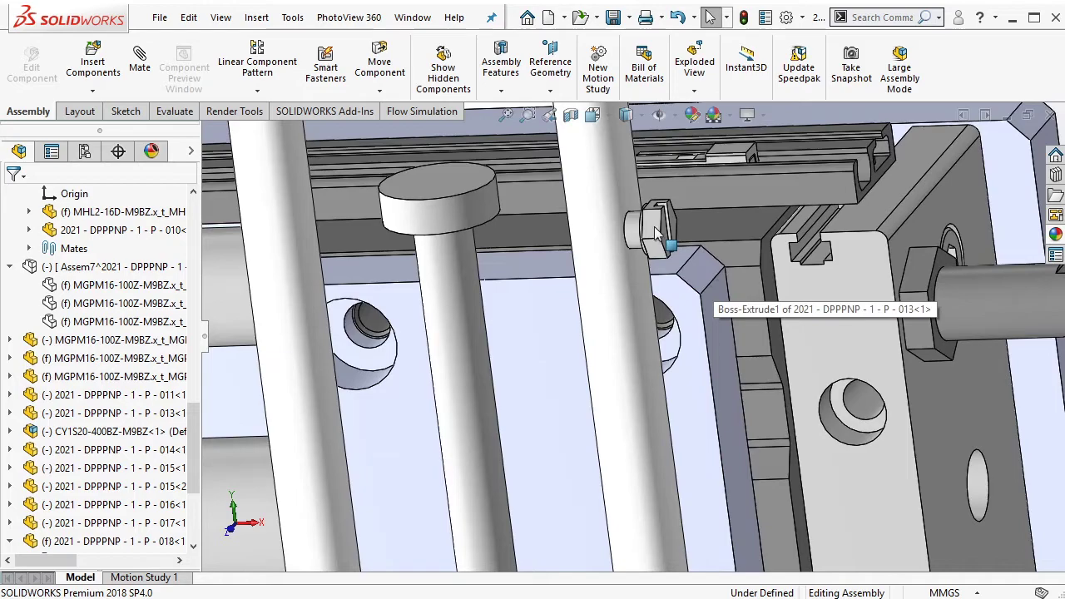
left_click(657, 233)
left_click_drag(92, 378, 121, 272)
Move another MGPM16 part and plate 013 into Assem7
scroll(649, 524, "up", 5)
scroll(663, 526, "down", 1)
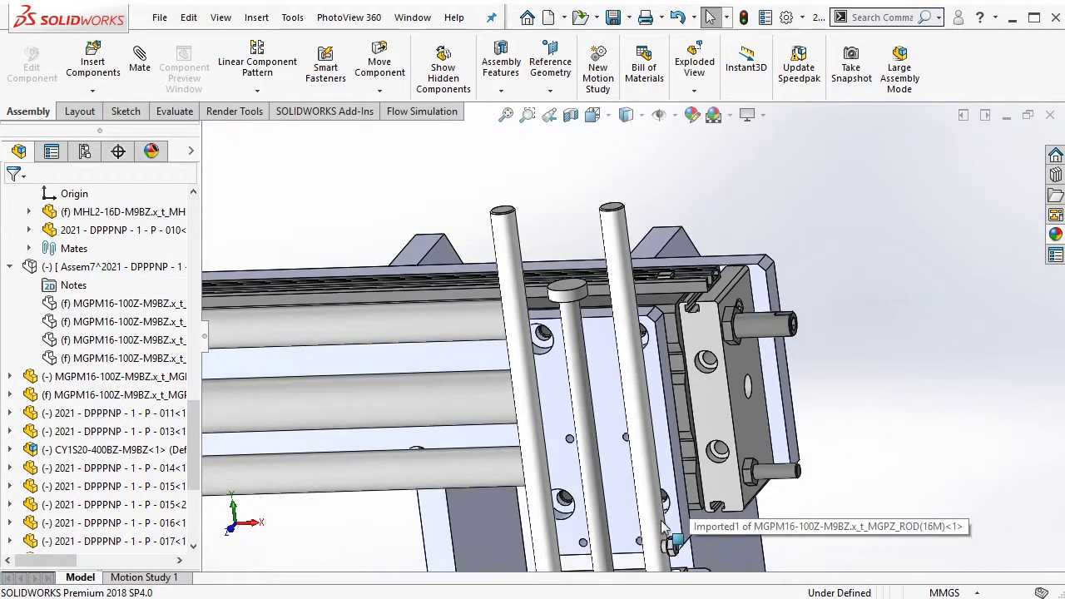
scroll(663, 527, "down", 3)
left_click(620, 366)
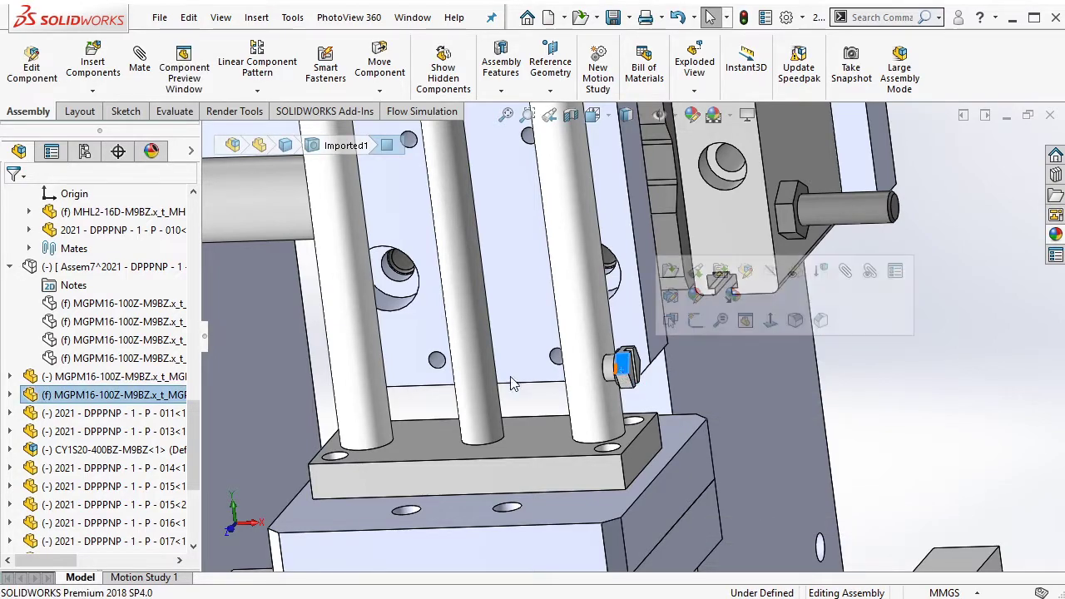
left_click_drag(116, 394, 121, 268)
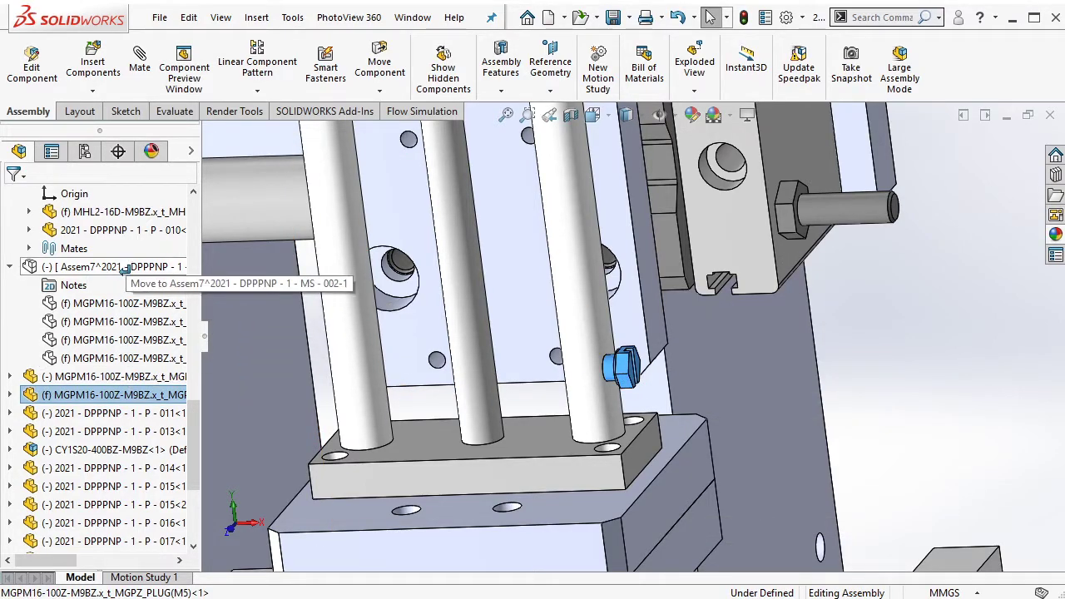
left_click(509, 341)
left_click_drag(106, 431, 121, 268)
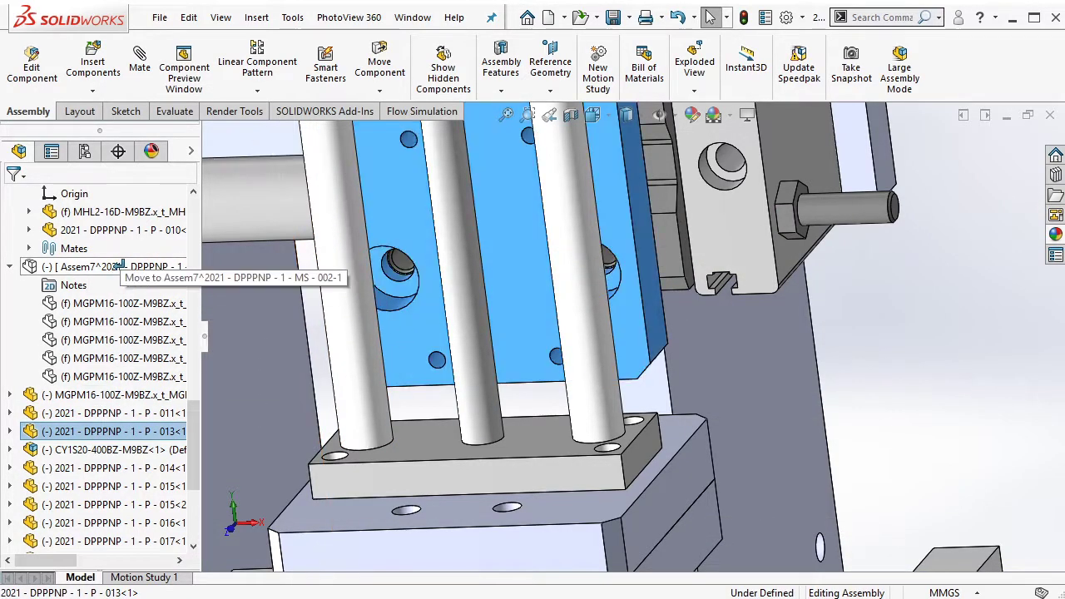
mouse_move(508, 287)
middle_mouse_down()
mouse_move(634, 246)
mouse_move(709, 256)
mouse_move(577, 270)
middle_mouse_up()
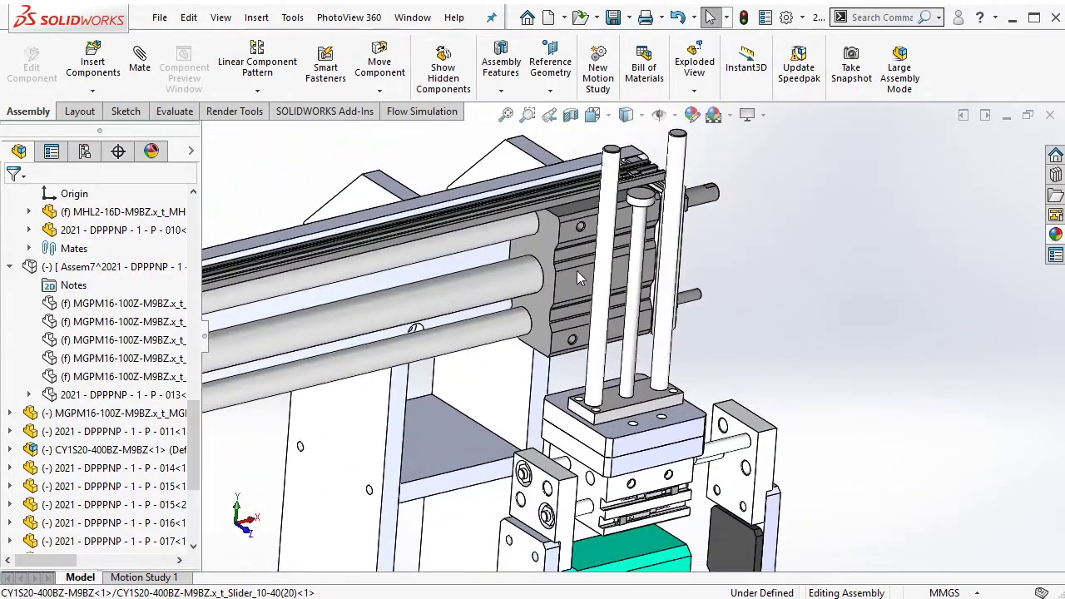
Dissolve the CY1S20 rodless cylinder subassembly and move its slider into Assem7
left_click(578, 275)
right_click(115, 194)
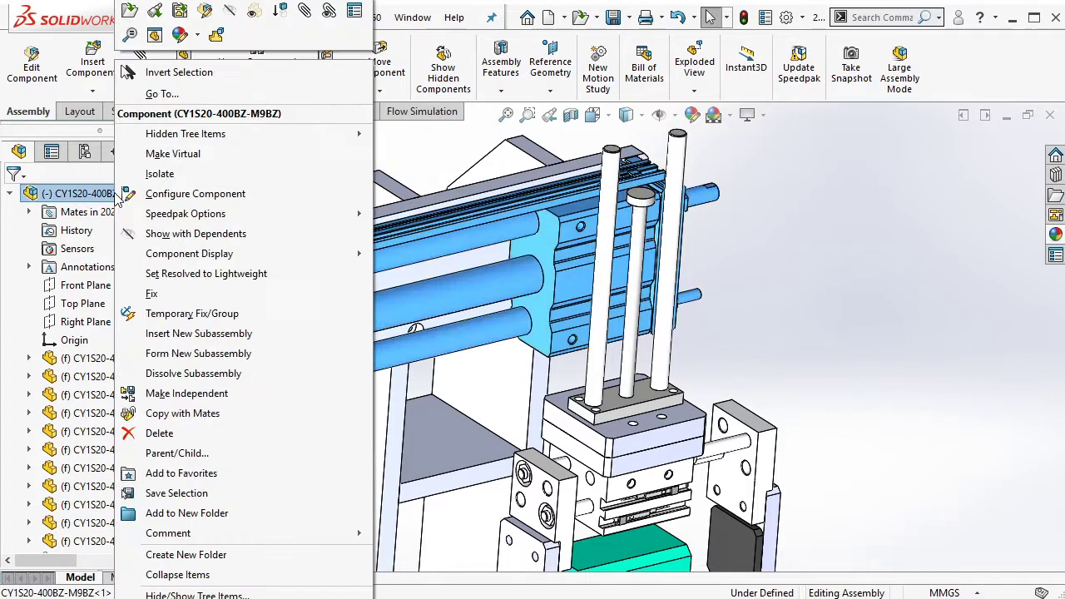
left_click(176, 376)
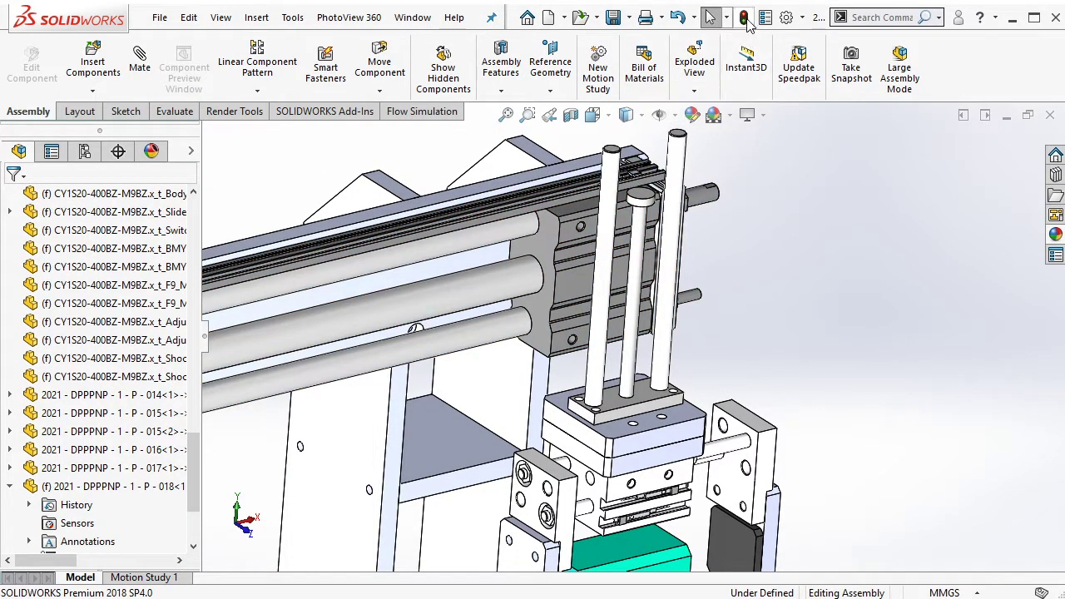
left_click(572, 298)
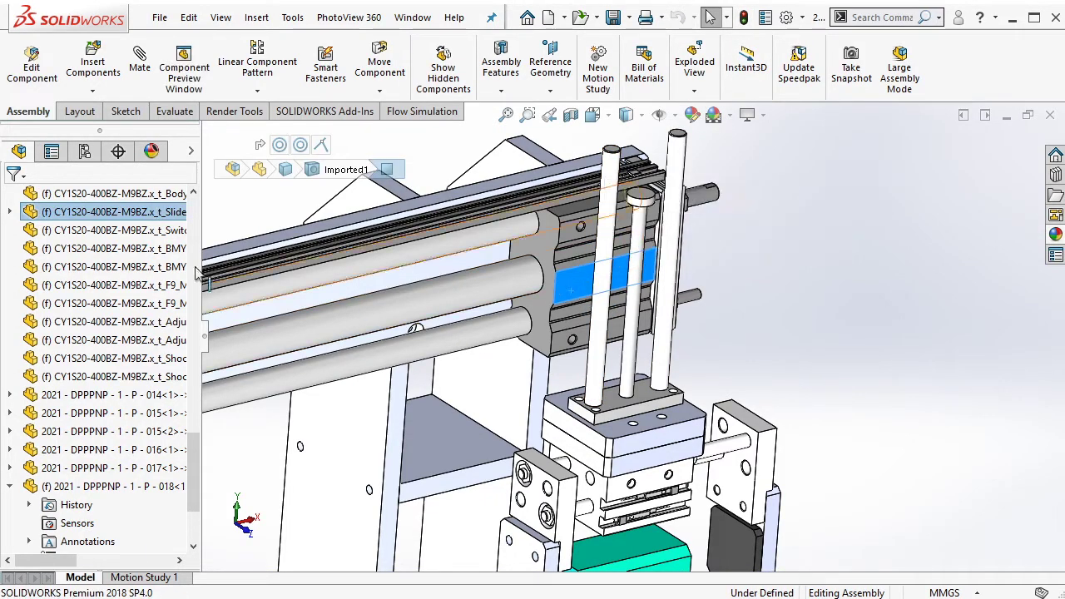
scroll(106, 244, "up", 5)
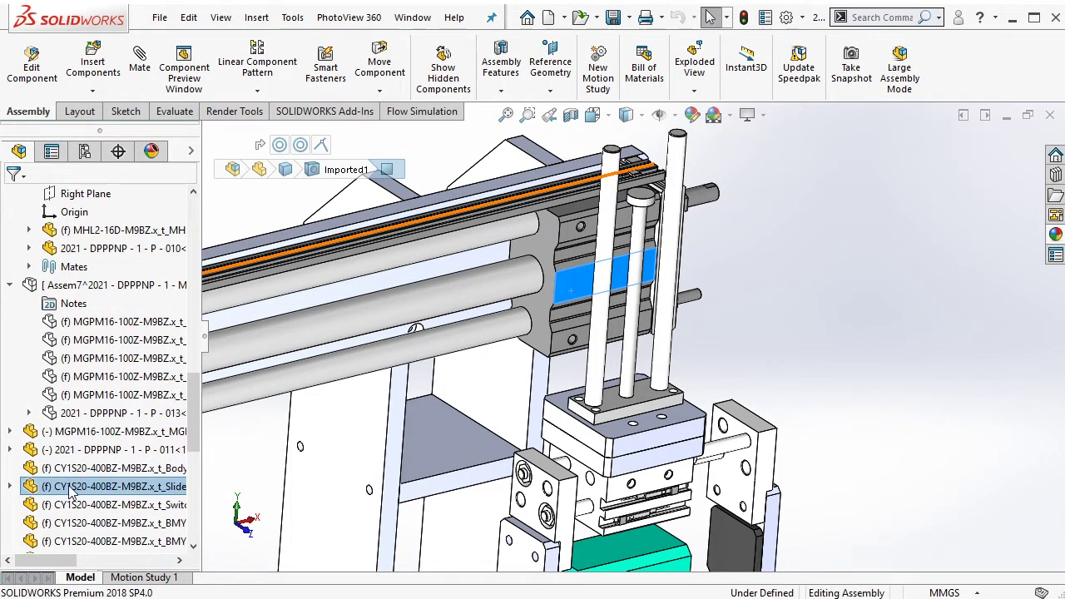
left_click_drag(70, 491, 109, 293)
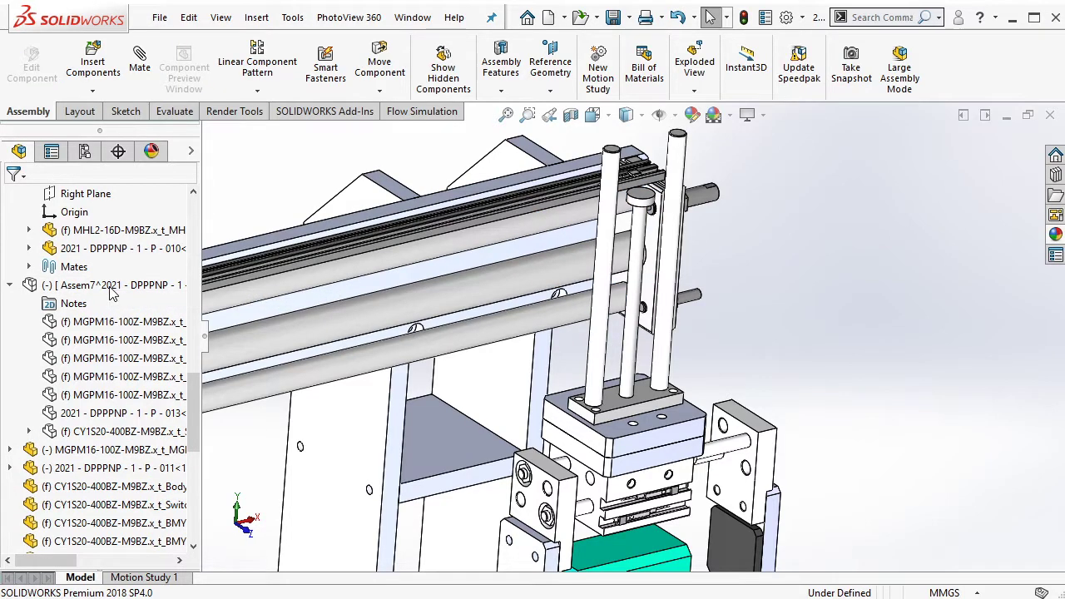
Group the cylinder parts from Body through Shock Absorber into a new subassembly
scroll(465, 349, "up", 3)
scroll(411, 371, "down", 3)
left_click(407, 359)
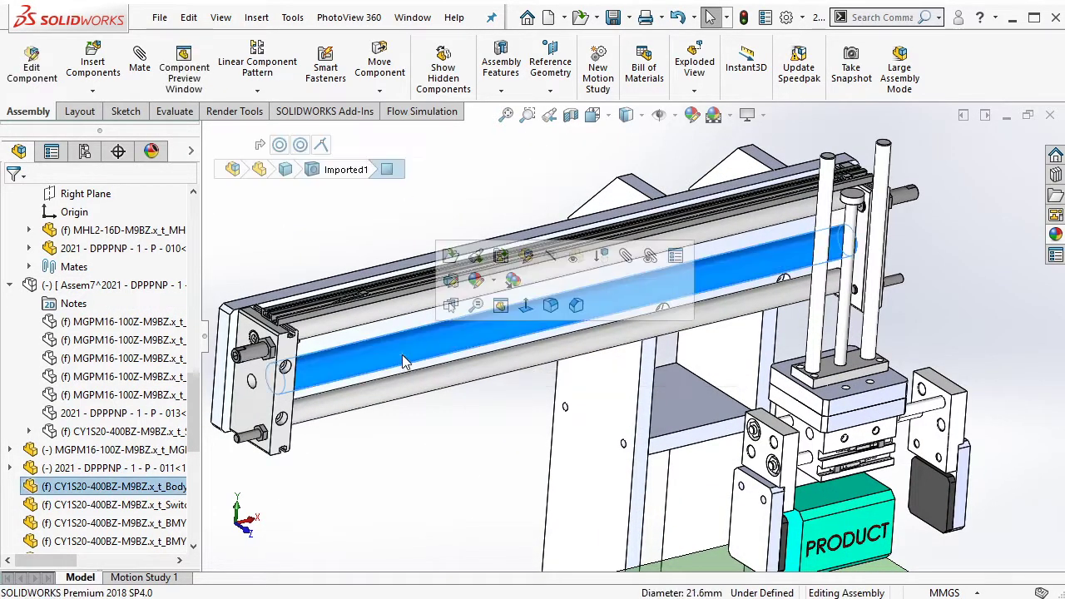
scroll(117, 383, "down", 3)
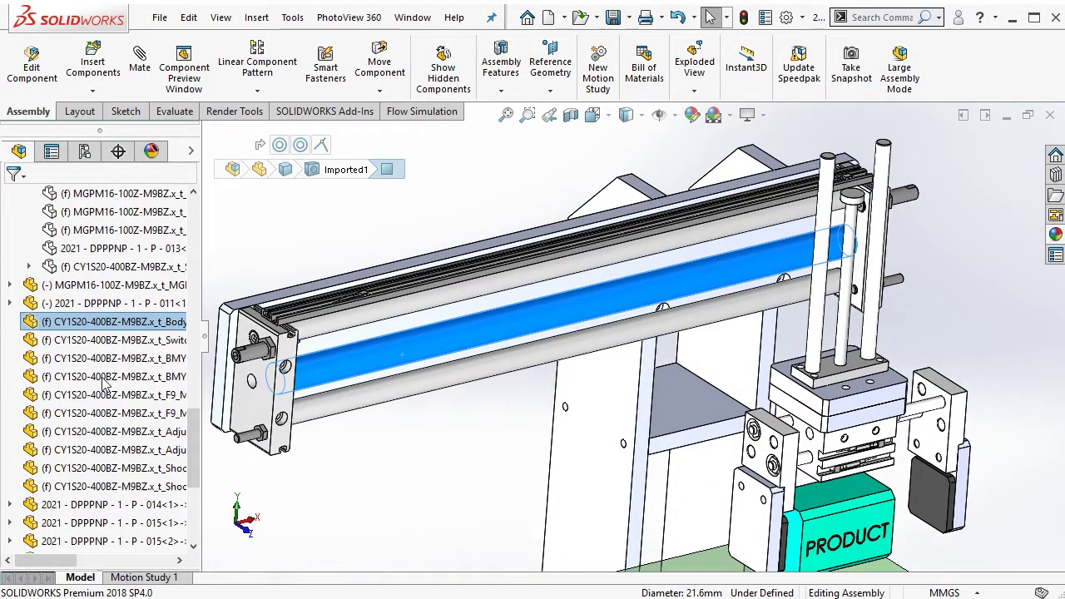
left_click(75, 489)
left_click(80, 323, "shift")
right_click(83, 331)
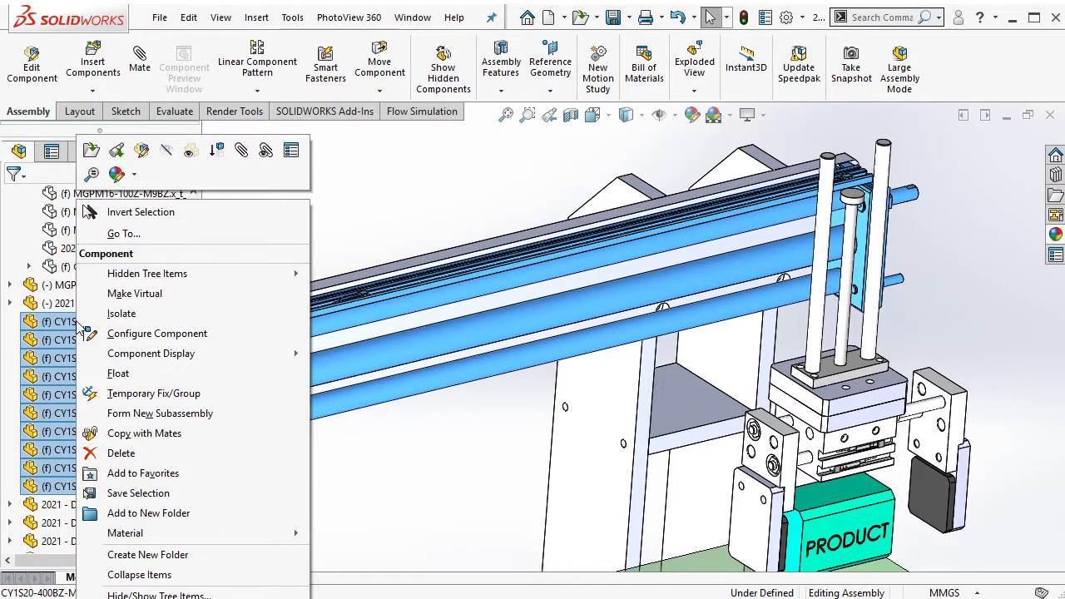
left_click(123, 412)
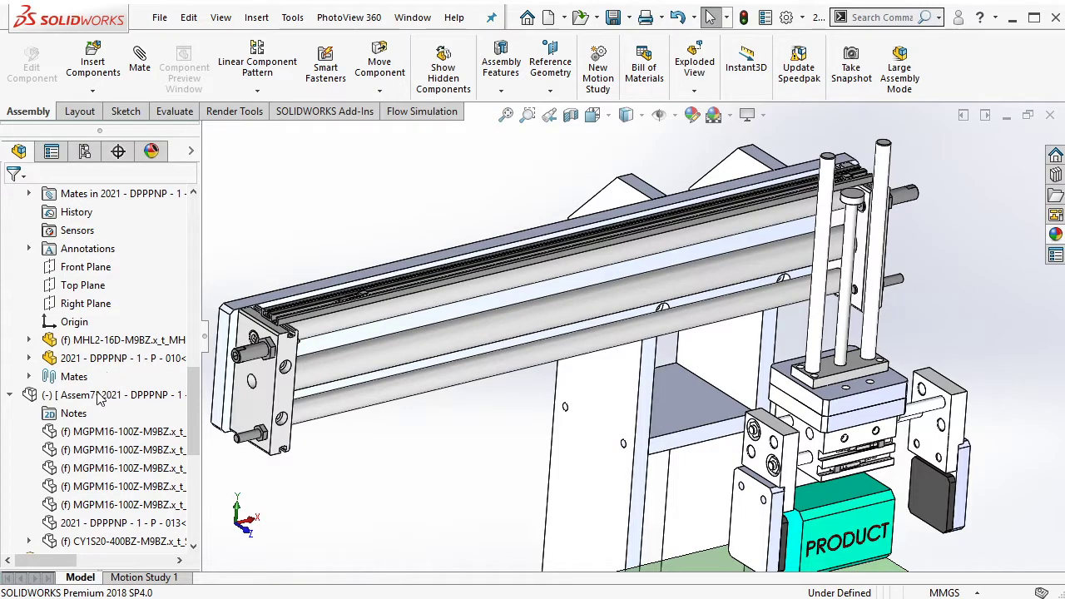
Fit the whole model in view and select the gripper's top block
right_click(98, 398)
key("Escape")
key("f")
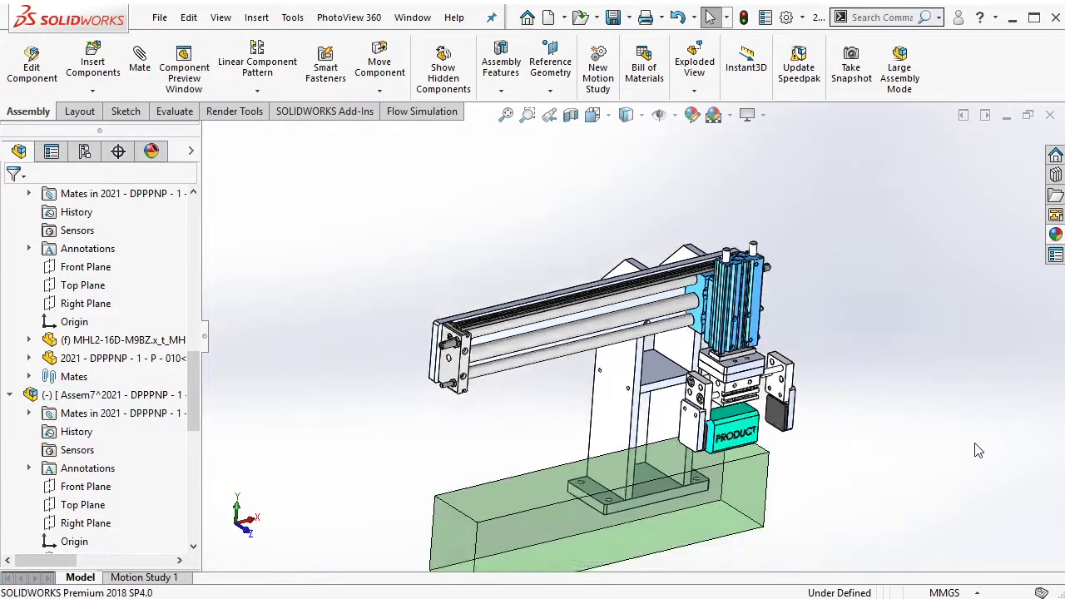
scroll(499, 258, "down", 3)
scroll(479, 245, "down", 3)
left_click(470, 241)
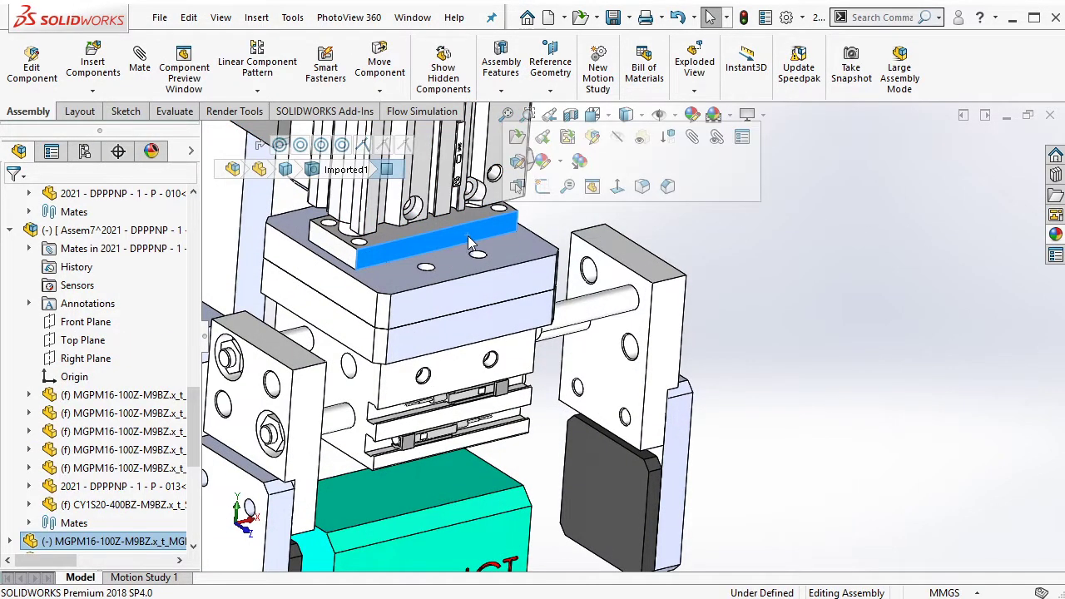
Slide the block down its guide rods and mate the upper cylinder bore concentric to the rod
left_click_drag(470, 241, 606, 292)
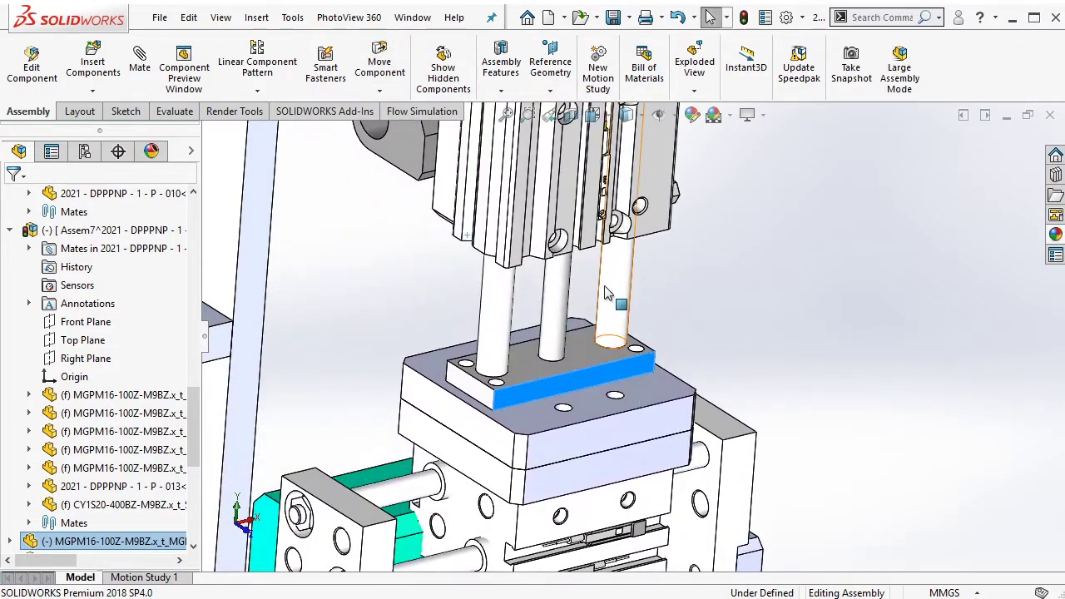
scroll(582, 266, "up", 3)
scroll(599, 225, "down", 4)
left_click(491, 241)
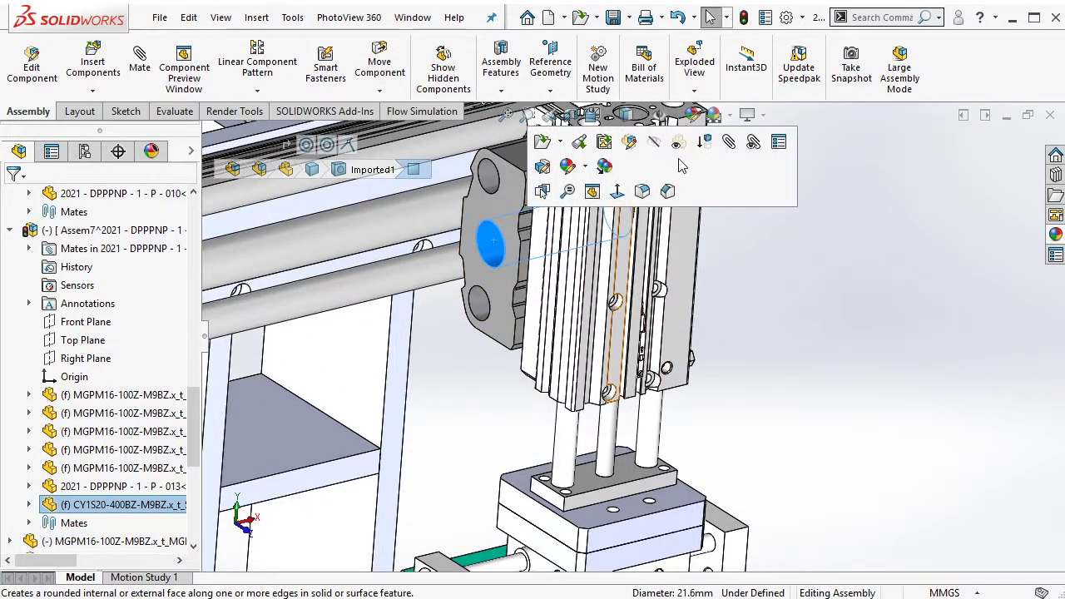
left_click(418, 215, "ctrl")
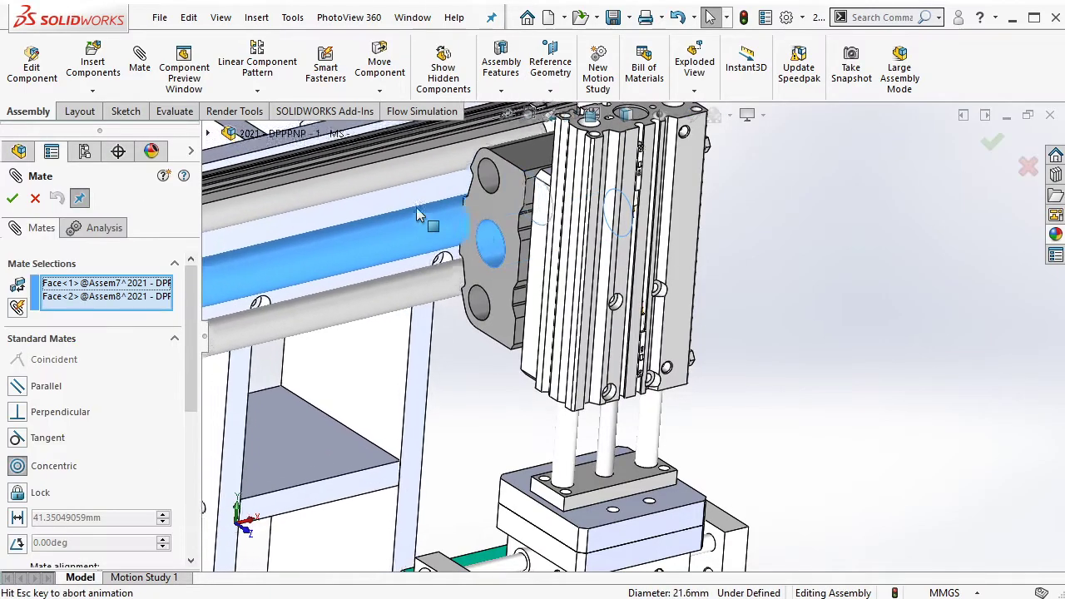
left_click(395, 171)
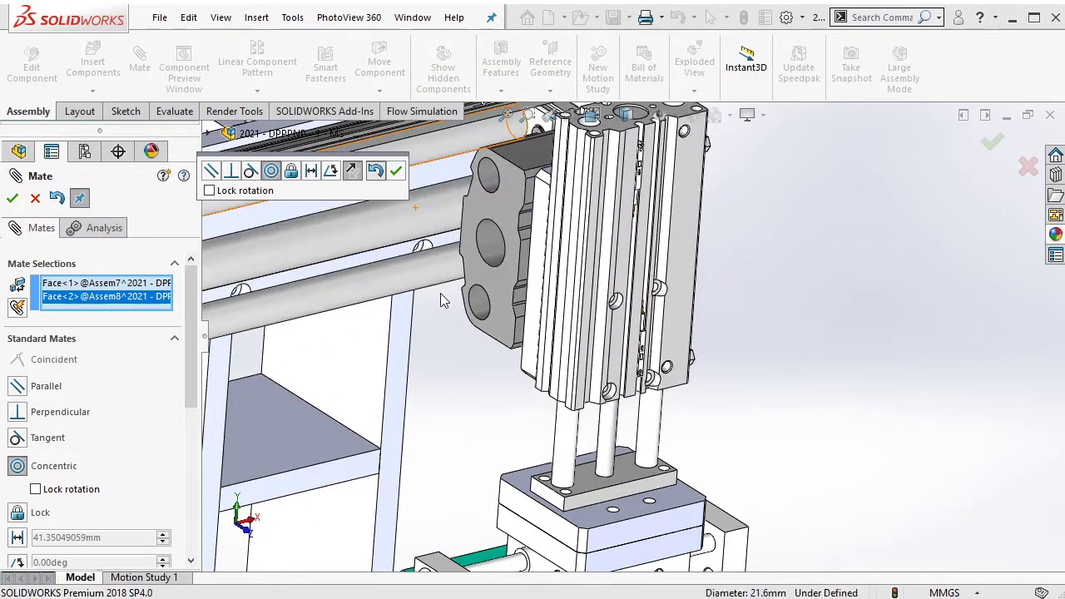
left_click(35, 198)
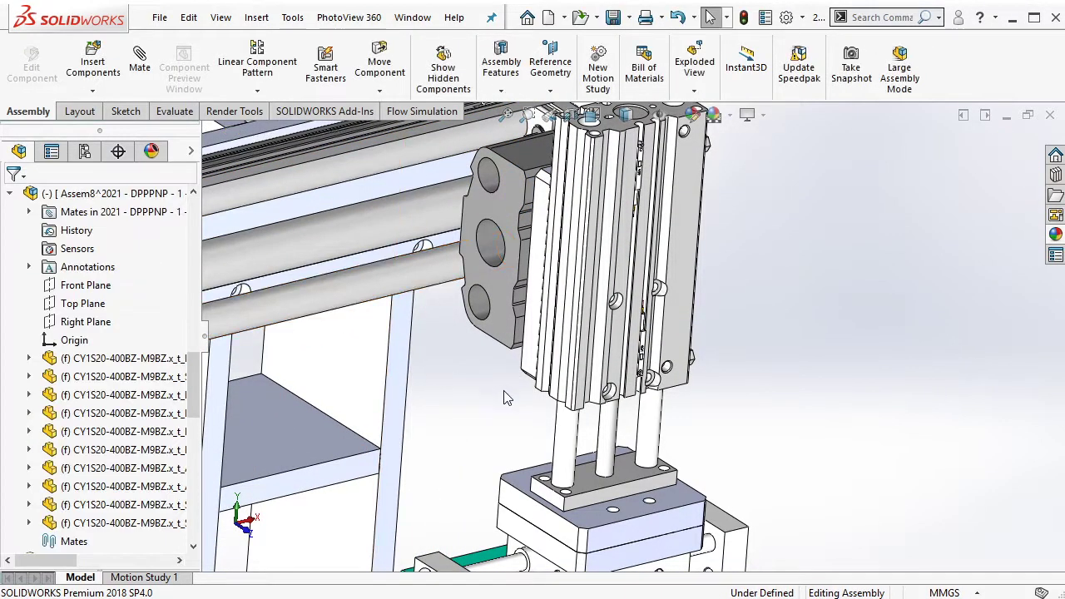
scroll(599, 483, "up", 5)
scroll(554, 527, "down", 2)
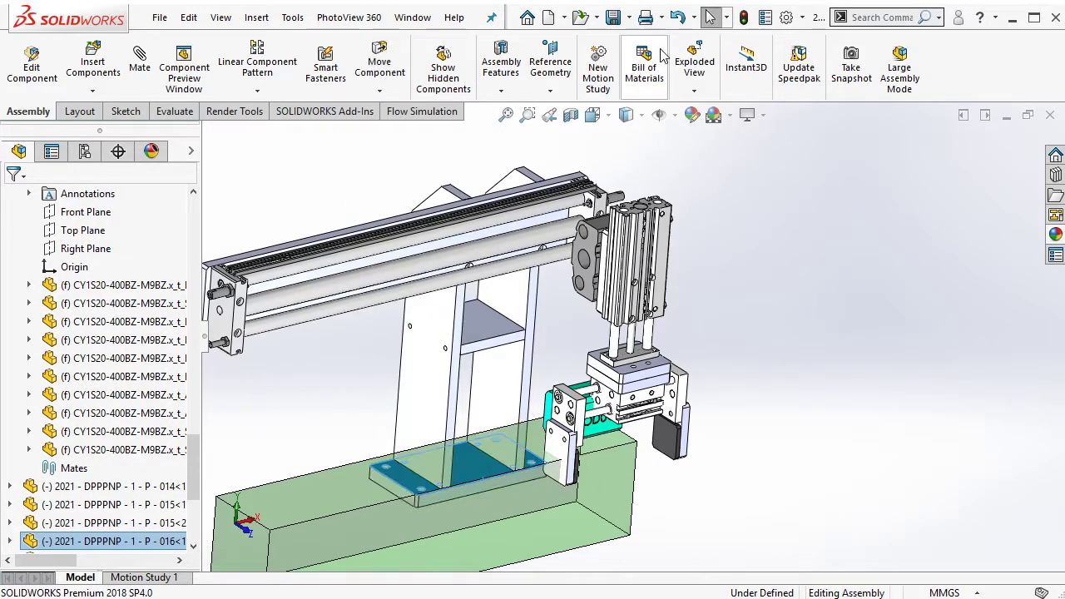
Fix the base plate P - 016 in place so it can no longer move
left_click(678, 18)
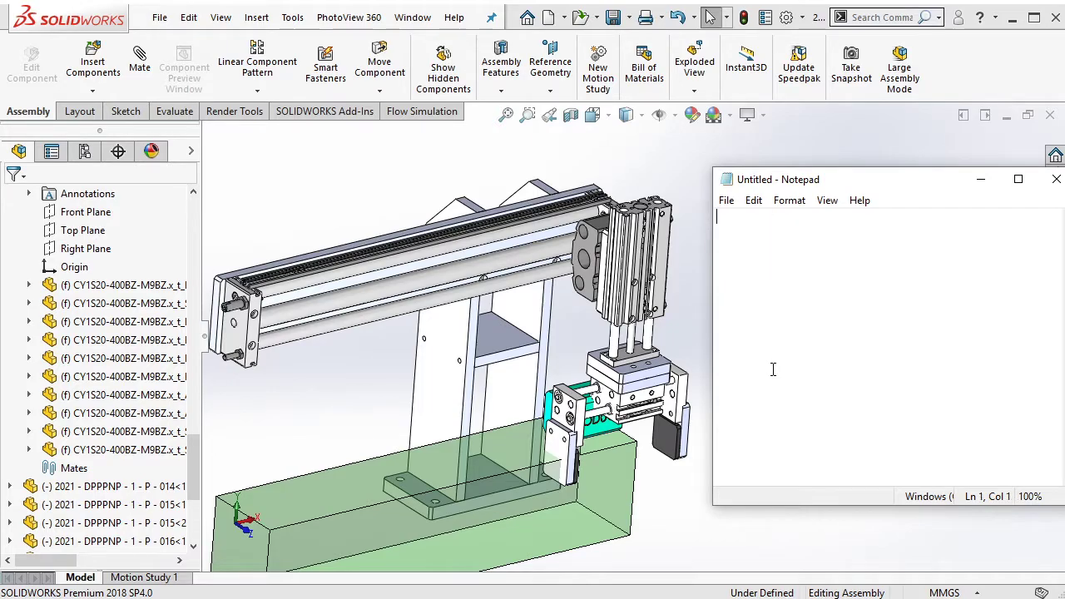
left_click(490, 474)
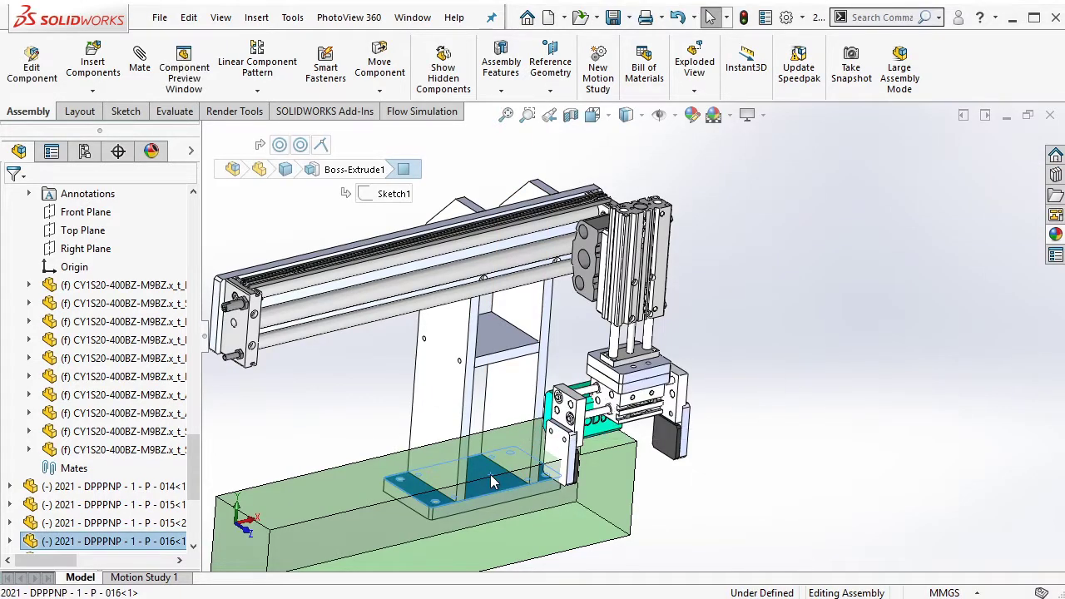
right_click(490, 474)
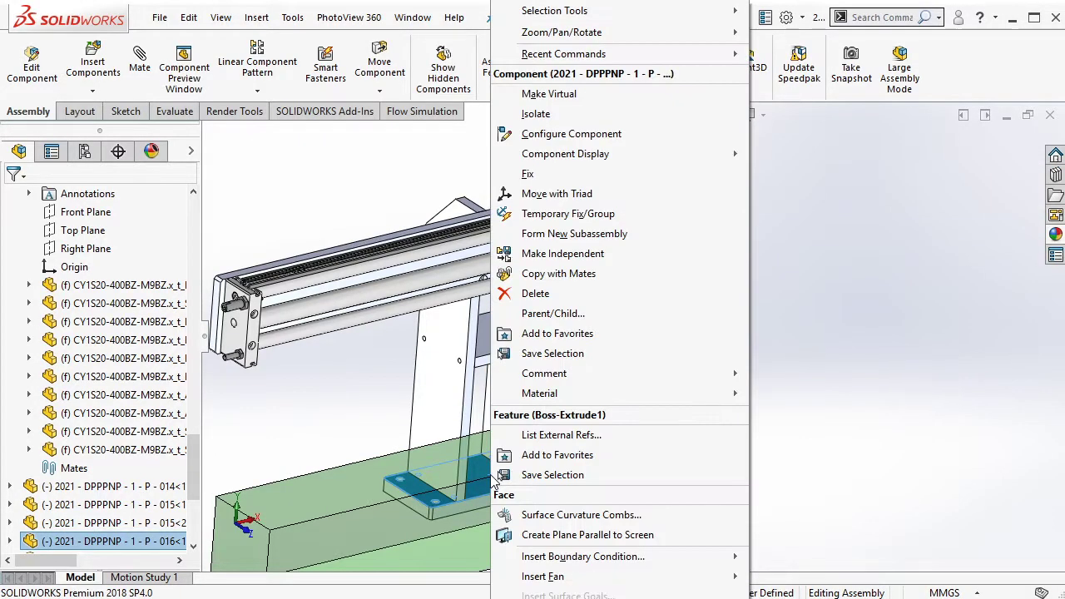
left_click(549, 181)
scroll(628, 241, "down", 3)
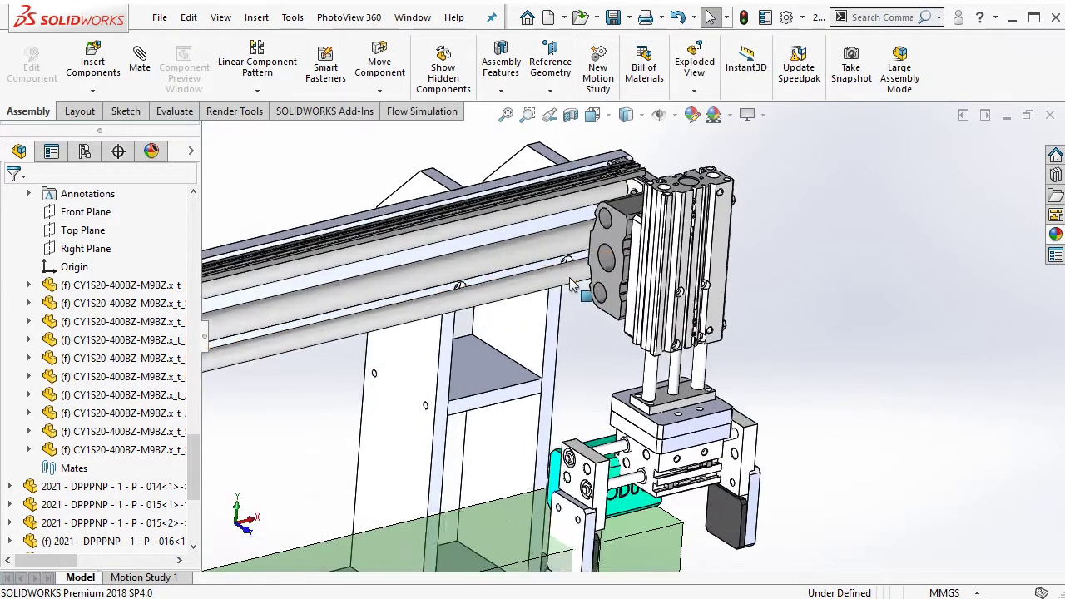
scroll(628, 241, "down", 2)
Add two concentric mates between the slide cylinder's round faces and its guide rods
left_click(676, 268)
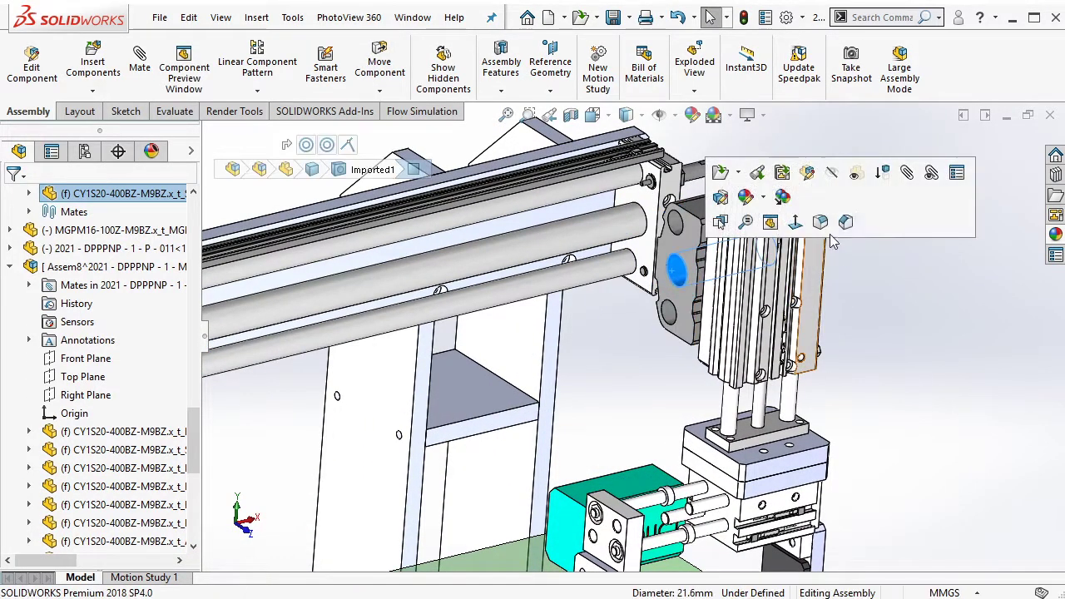
left_click(902, 174)
left_click(600, 224)
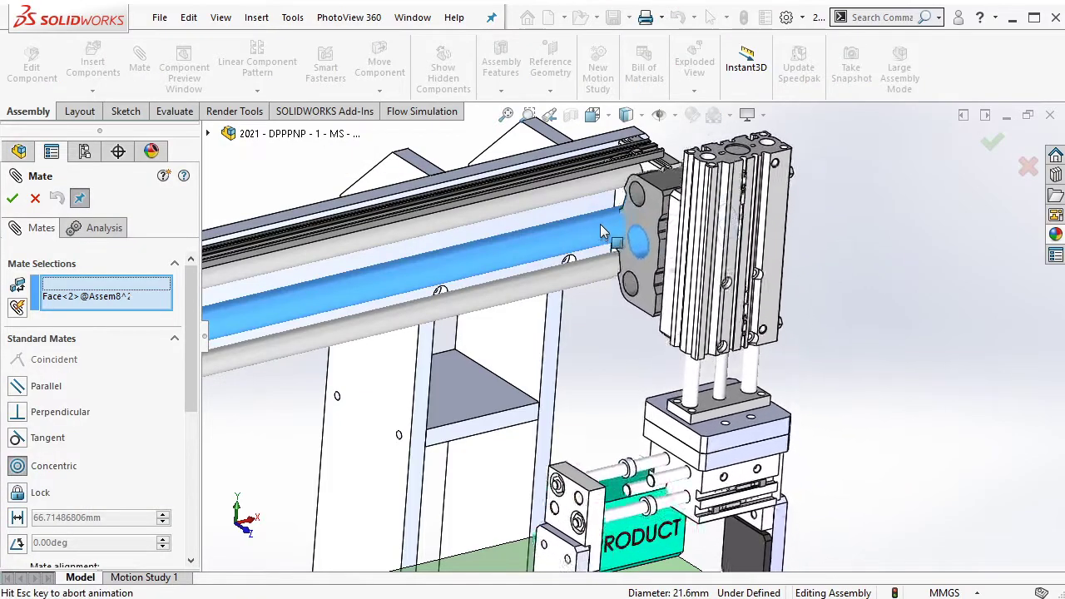
left_click(818, 190)
scroll(641, 225, "down", 3)
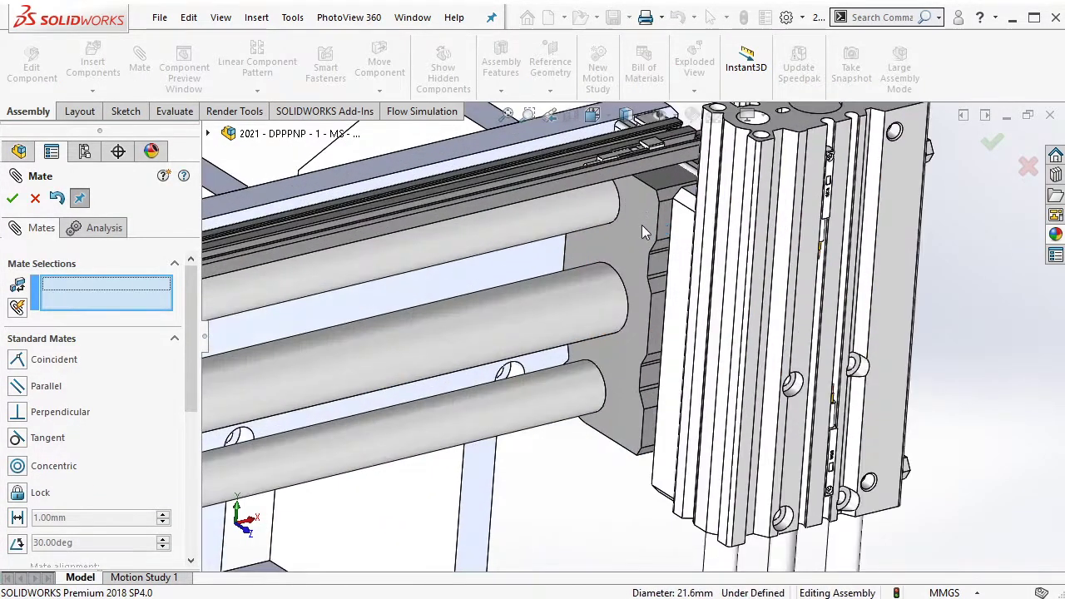
scroll(632, 238, "down", 3)
left_click(608, 232)
left_click(582, 222)
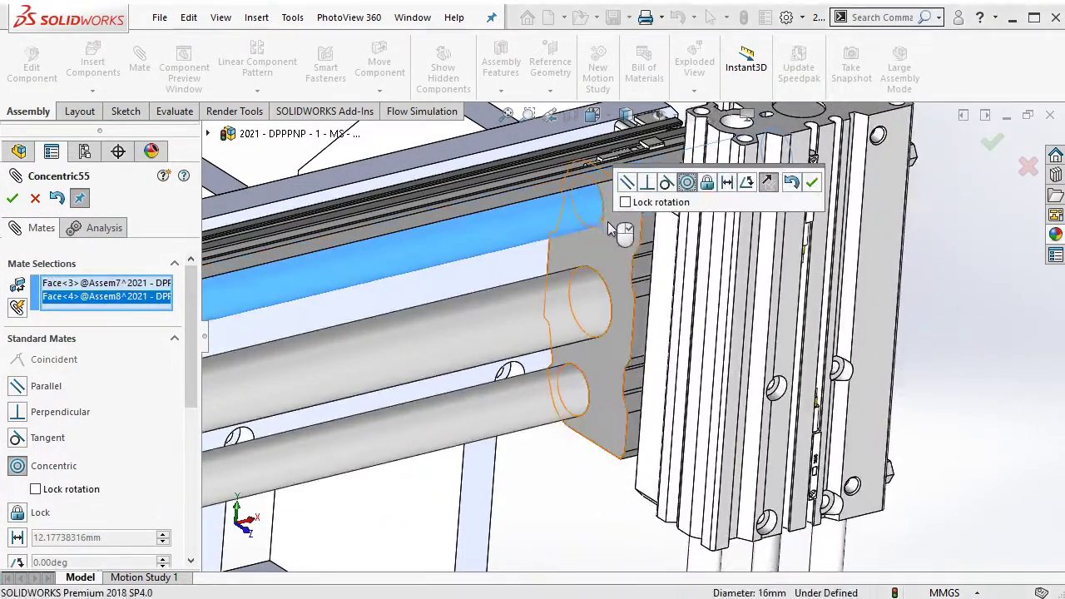
left_click(814, 185)
left_click(12, 198)
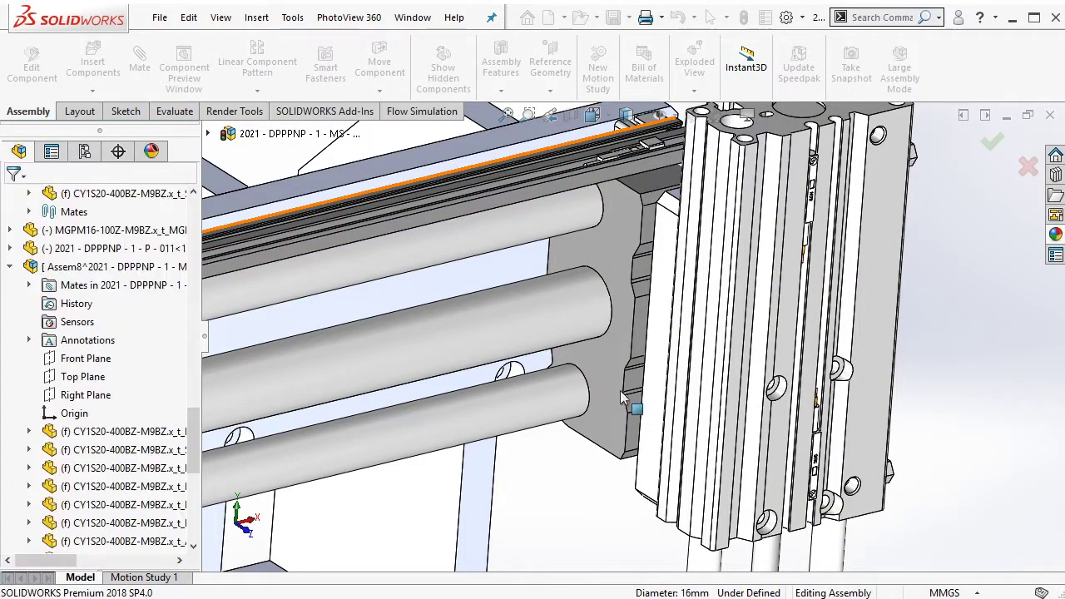
Test the cylinder's travel along the rail and lower the gripper onto the PRODUCT block
scroll(716, 333, "up", 3)
scroll(726, 352, "up", 2)
left_click_drag(726, 352, 661, 440)
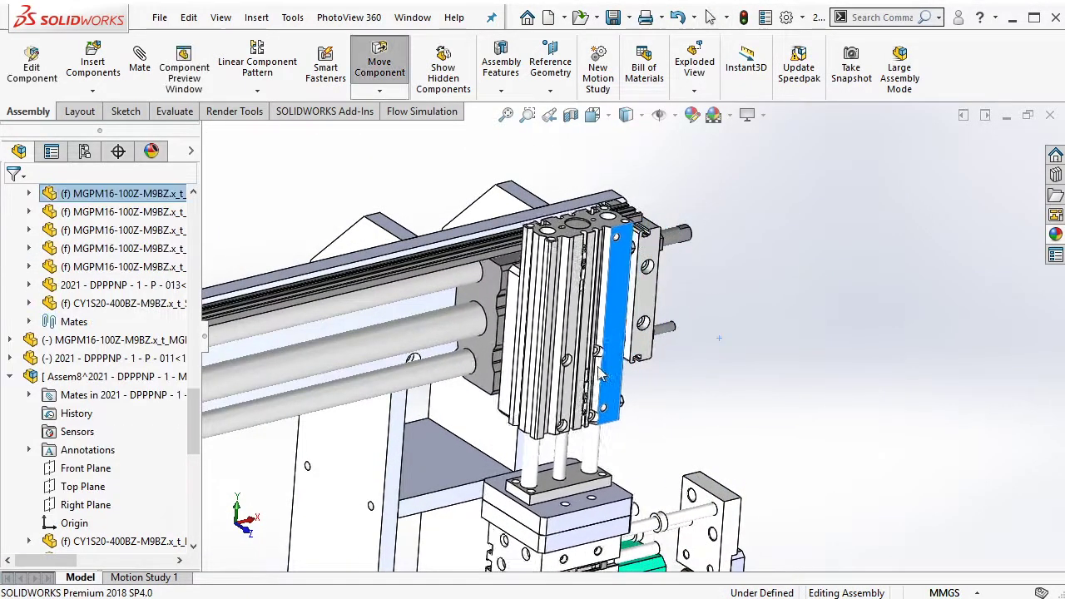
scroll(595, 466, "down", 2)
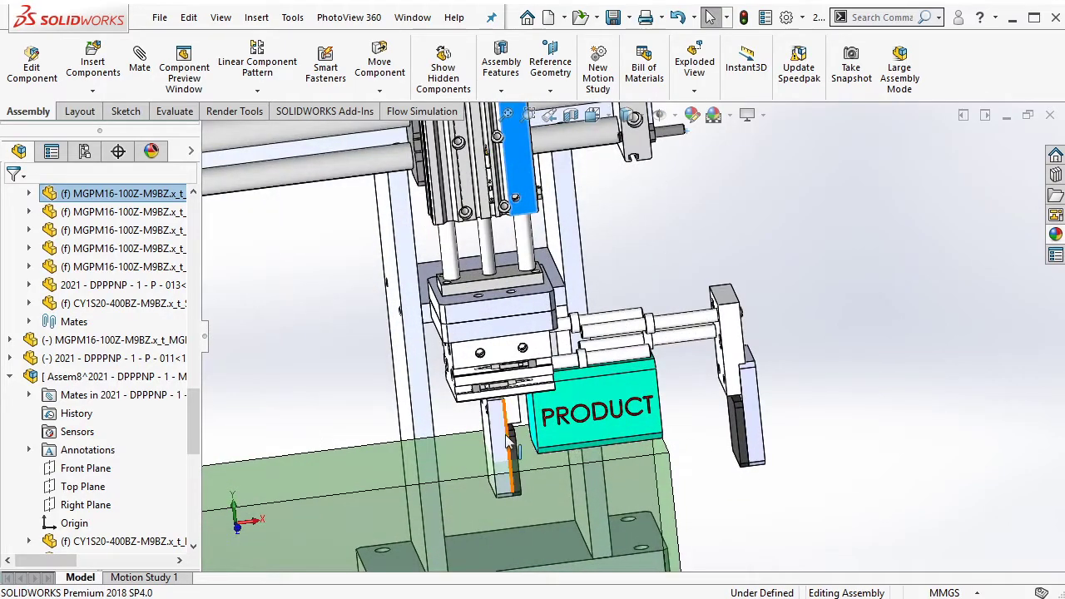
mouse_move(509, 441)
left_mouse_down()
mouse_move(484, 283)
mouse_move(574, 300)
left_mouse_up()
left_click(485, 283)
middle_click_drag(840, 250, 580, 315)
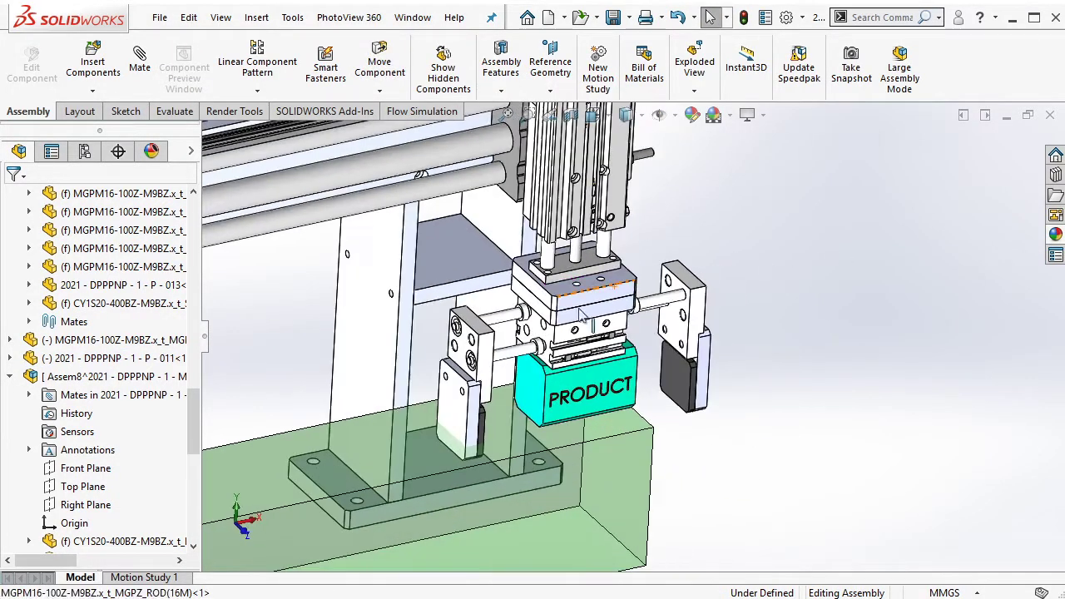
key("f")
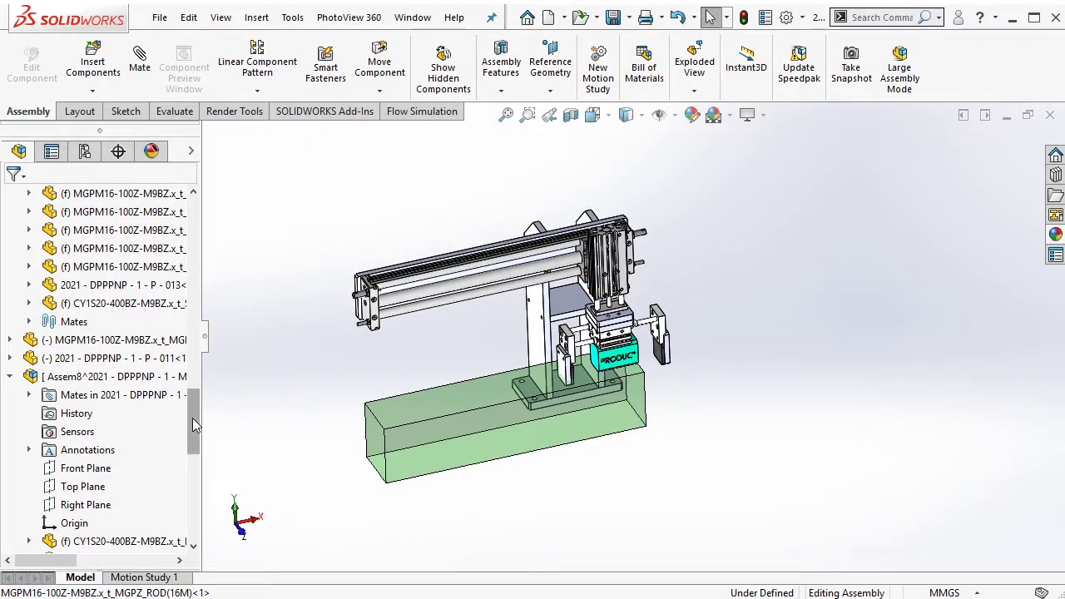
left_click_drag(192, 420, 197, 525)
Delete Folder1, the second mate folder, and the two Coincident mates from the Mates list
left_click(10, 542)
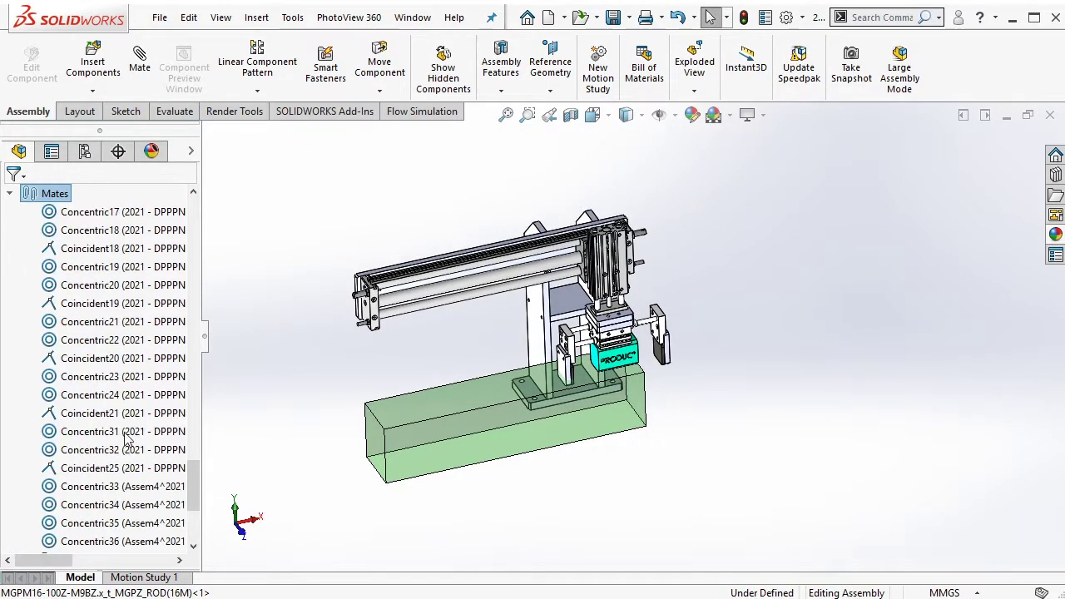
scroll(131, 398, "down", 2)
scroll(130, 398, "down", 2)
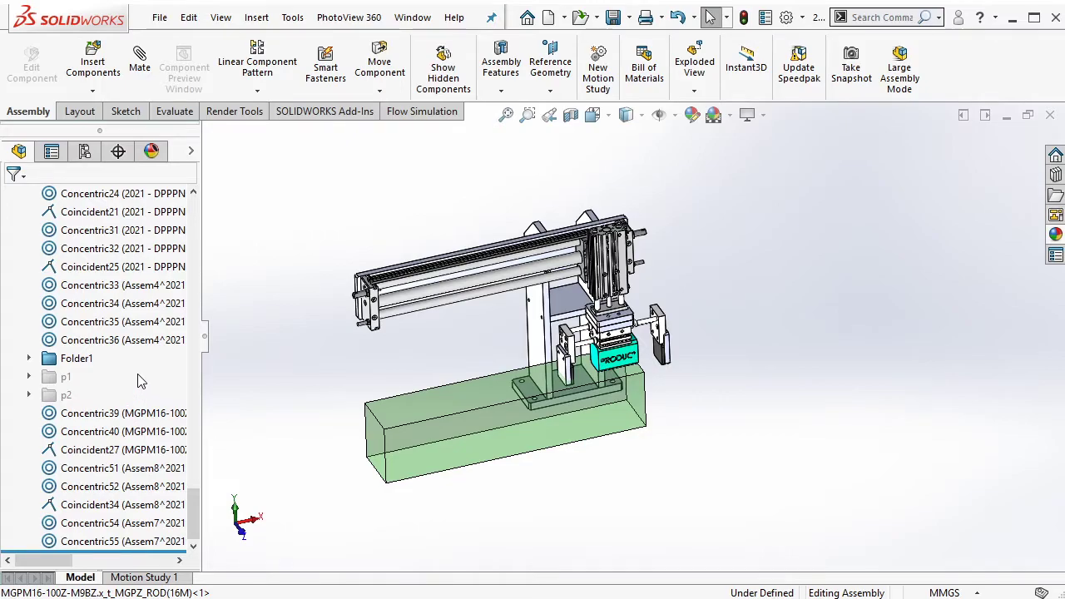
right_click(82, 363)
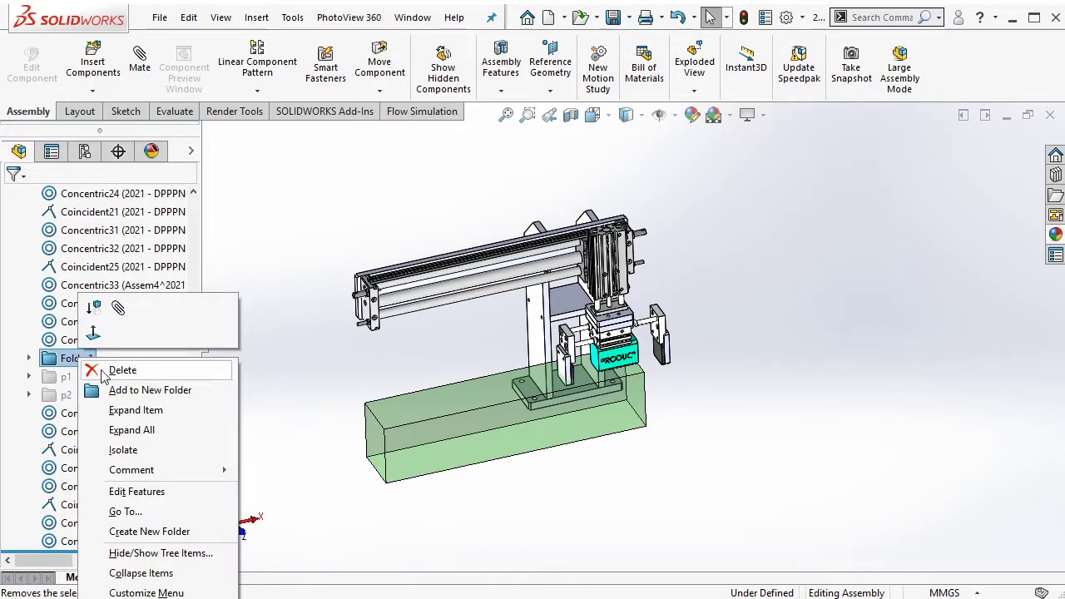
left_click(104, 372)
right_click(66, 398)
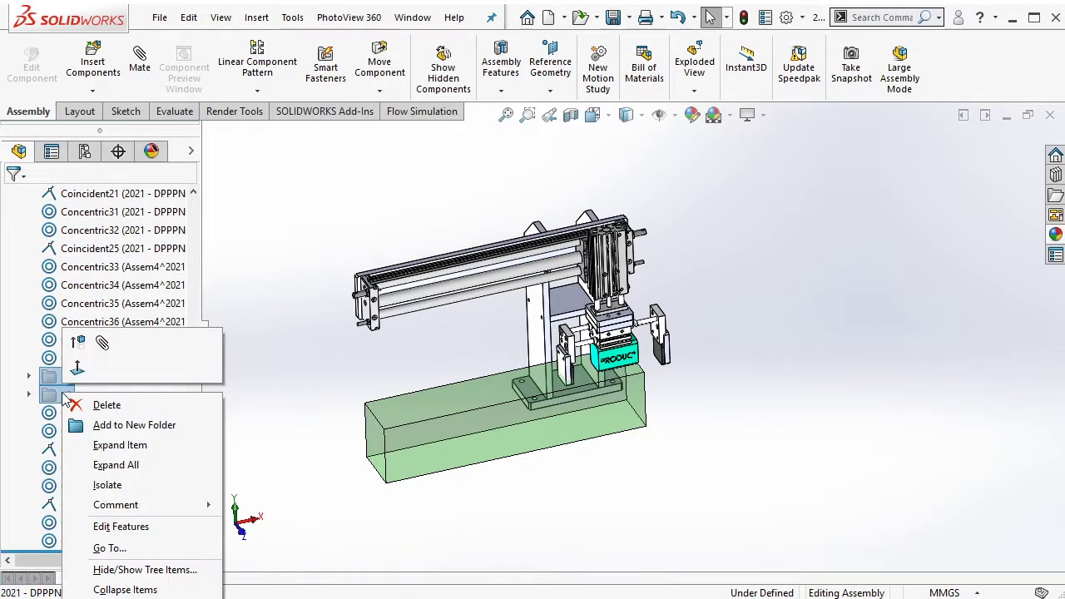
left_click(106, 405)
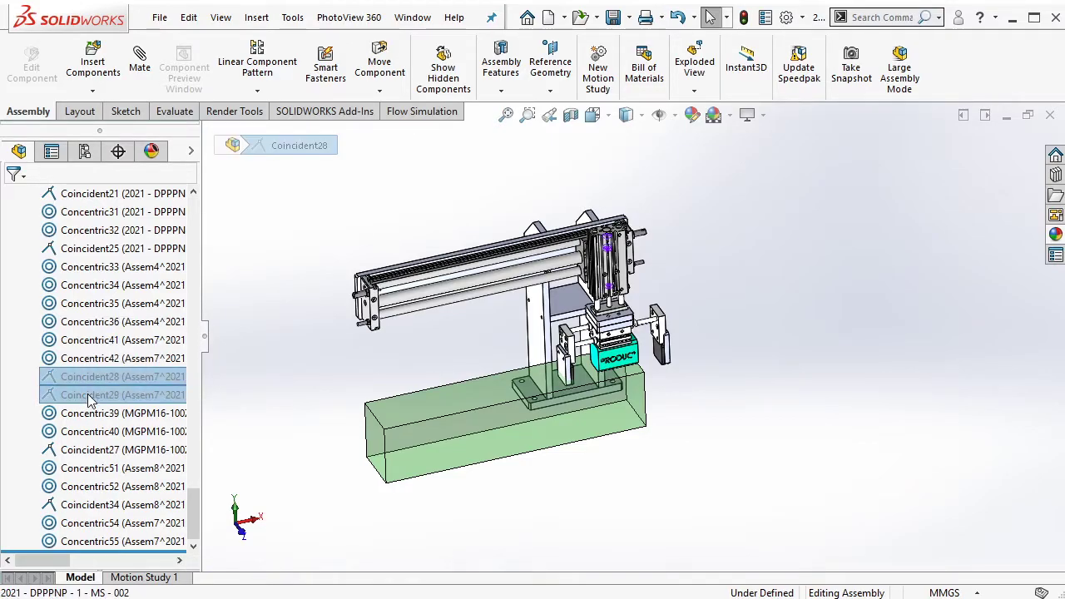
right_click(89, 397)
left_click(114, 413)
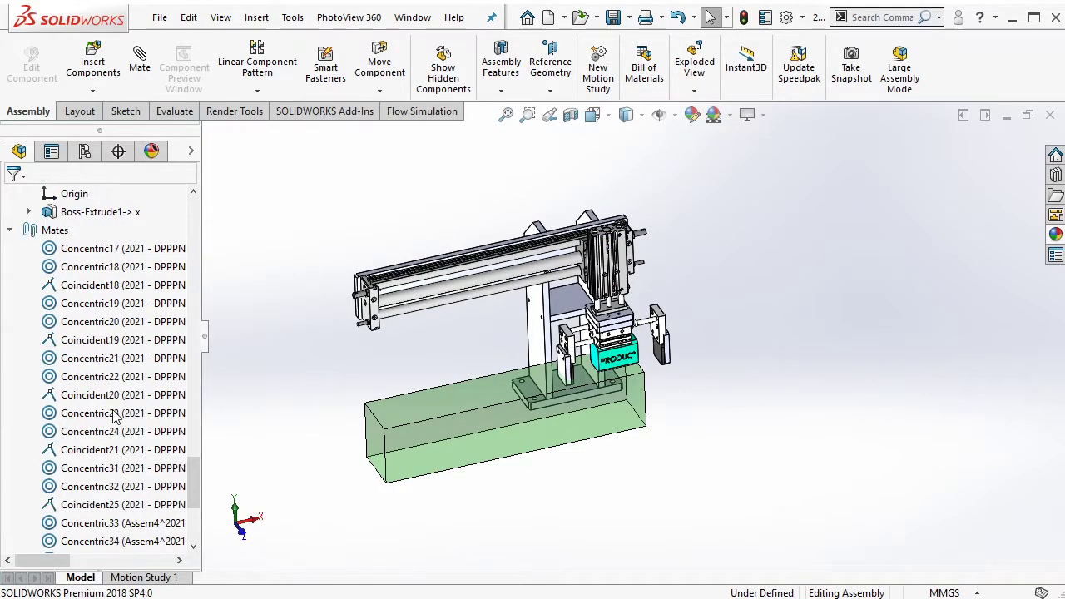
Group mates Concentric17 through Concentric55 into a new folder, Folder4
left_click(77, 247)
scroll(102, 519, "down", 4)
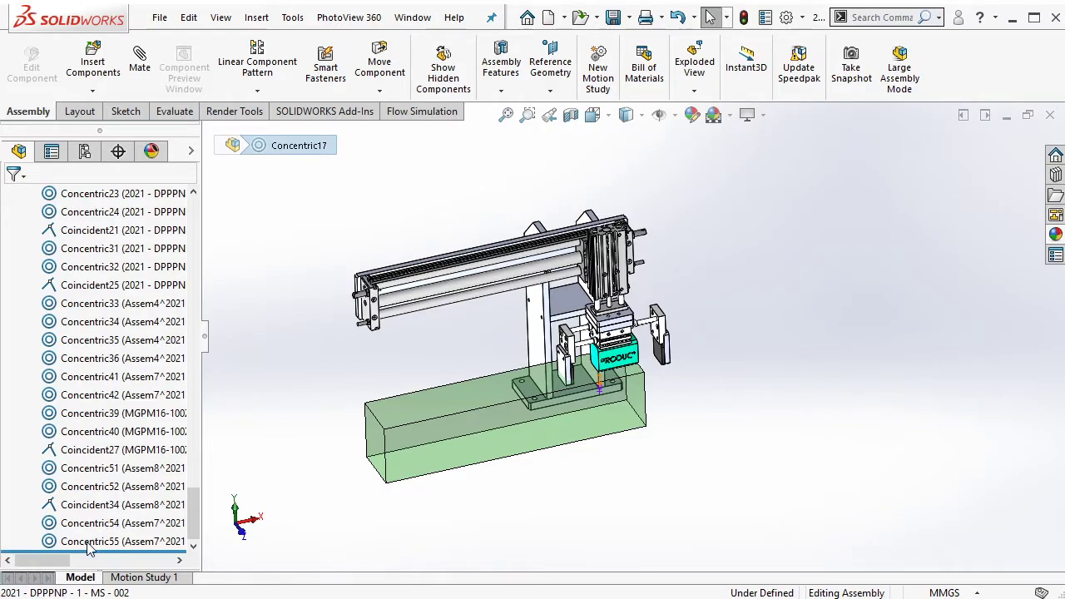
left_click(89, 545, "shift")
right_click(89, 545)
left_click(153, 430)
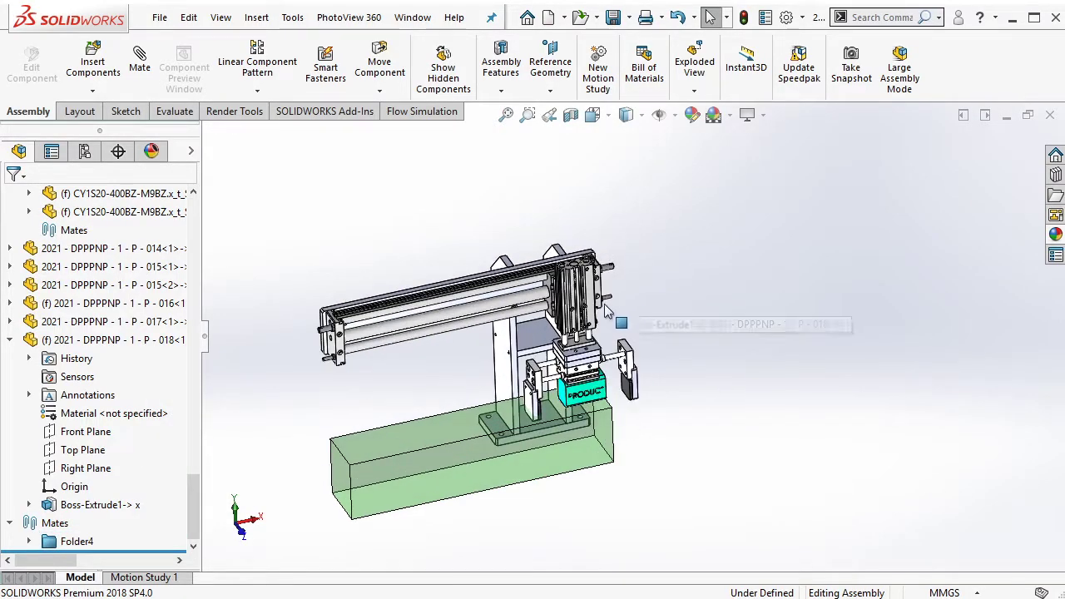
Slide the cylinder sub-assembly along its rail to a new position
middle_click_drag(474, 445, 625, 366)
scroll(626, 366, "down", 3)
scroll(631, 353, "down", 2)
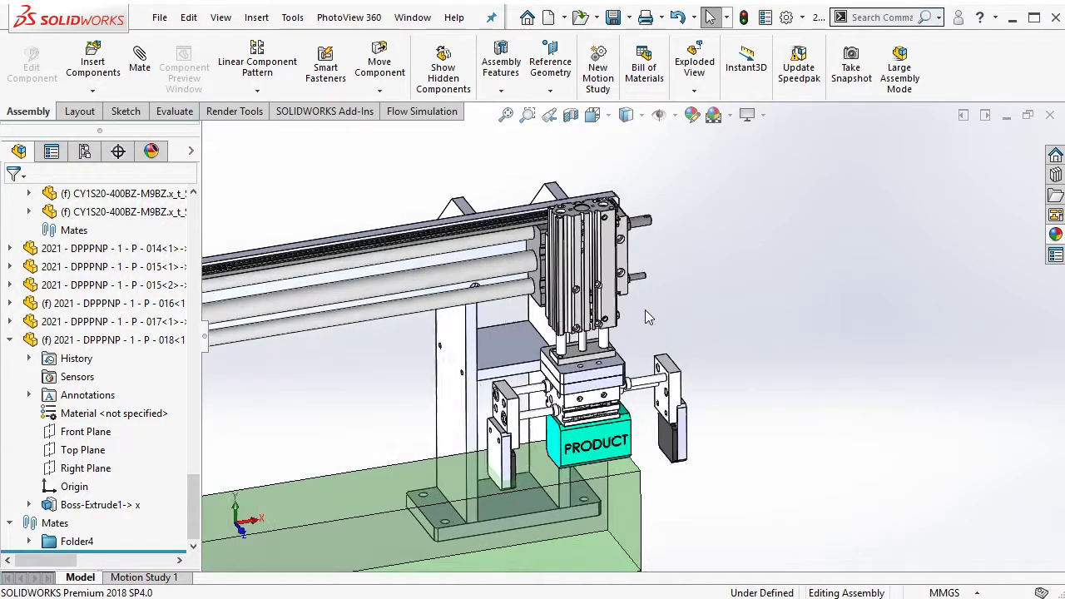
scroll(645, 309, "down", 2)
mouse_move(642, 288)
middle_mouse_down()
mouse_move(587, 300)
mouse_move(587, 310)
middle_mouse_up()
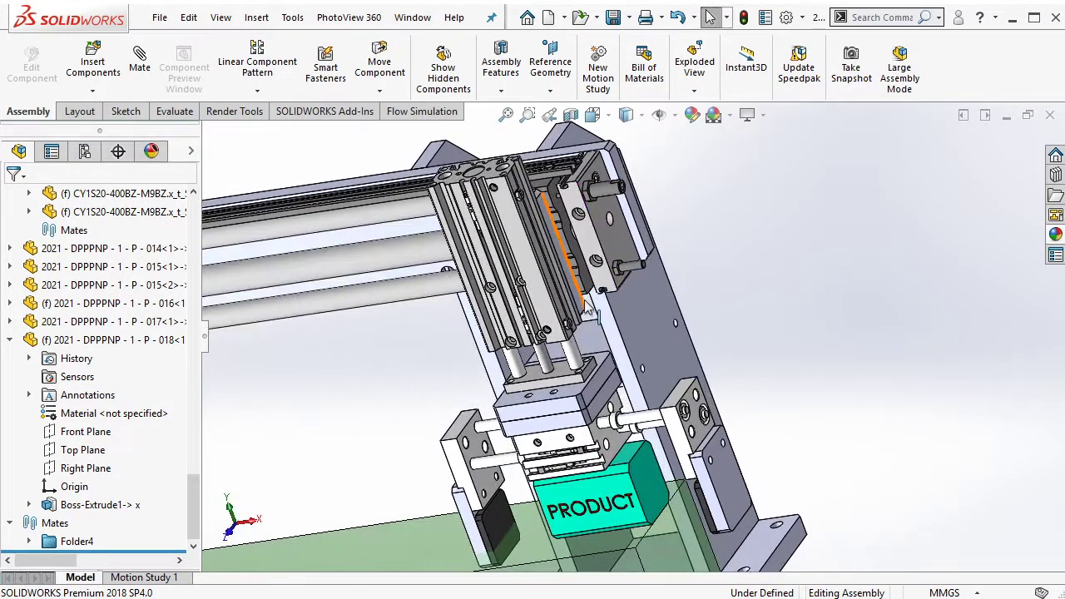
left_click_drag(580, 309, 766, 327)
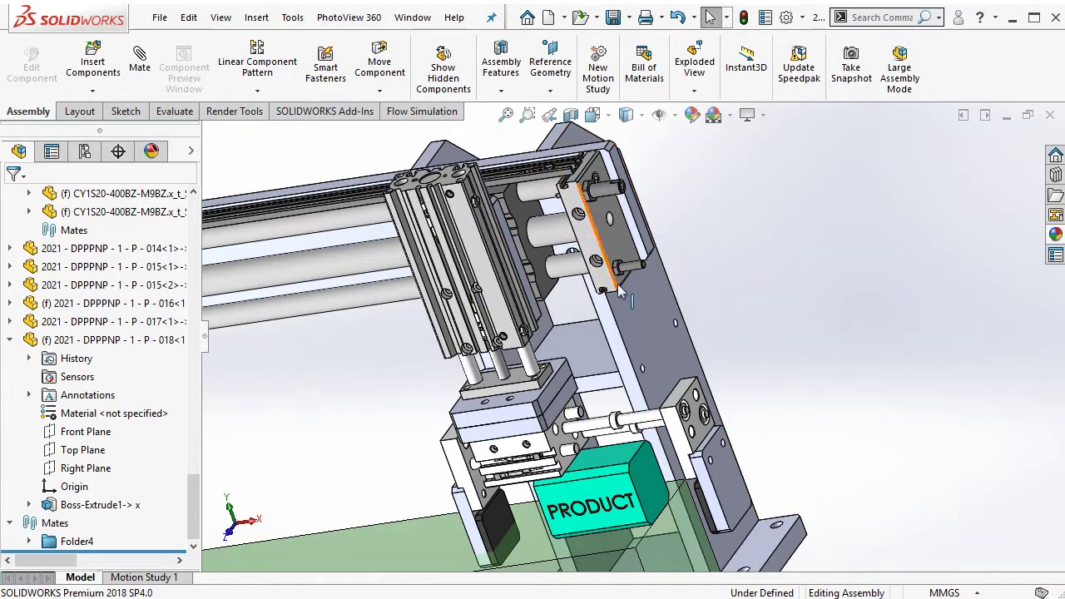
scroll(617, 284, "down", 2)
scroll(664, 203, "down", 2)
Add a 1.5 mm distance mate between the plate face and the cylinder face
left_click(145, 77)
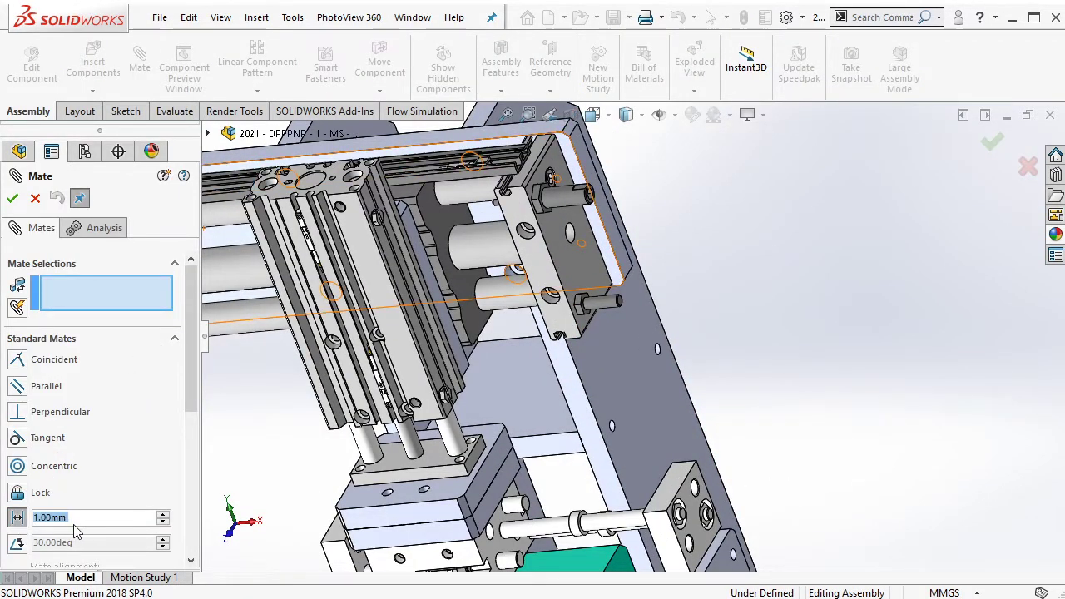
type("1.5")
key("Return")
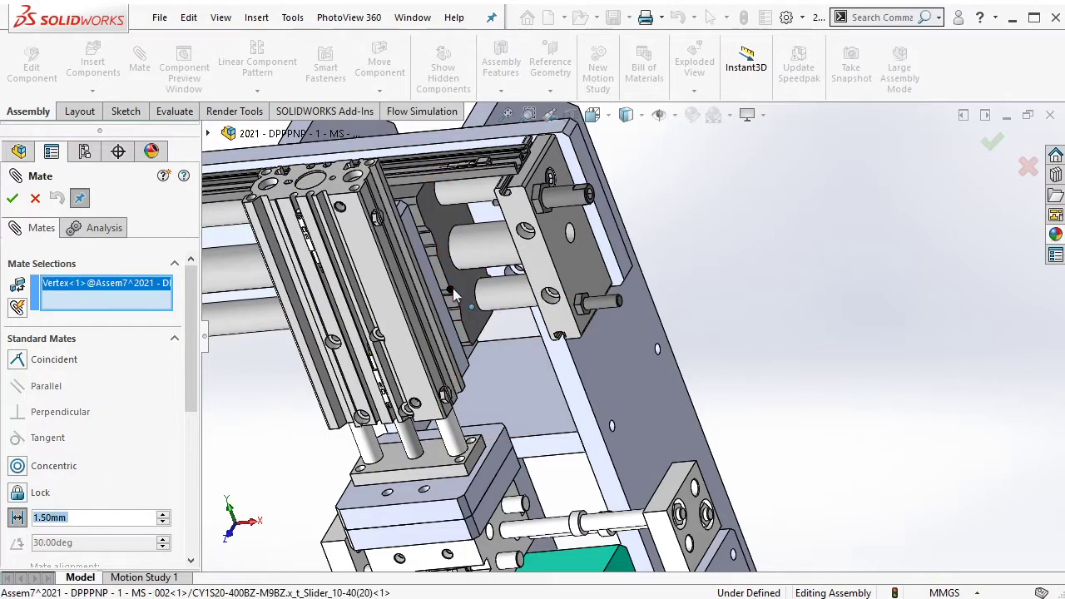
left_click(466, 289)
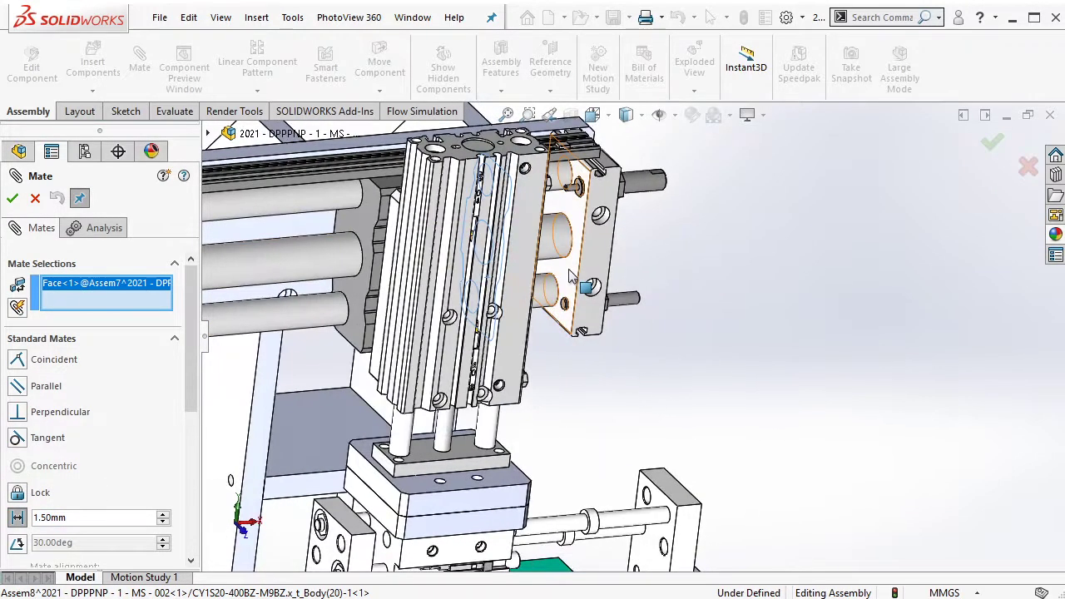
left_click(569, 304)
left_click(758, 244)
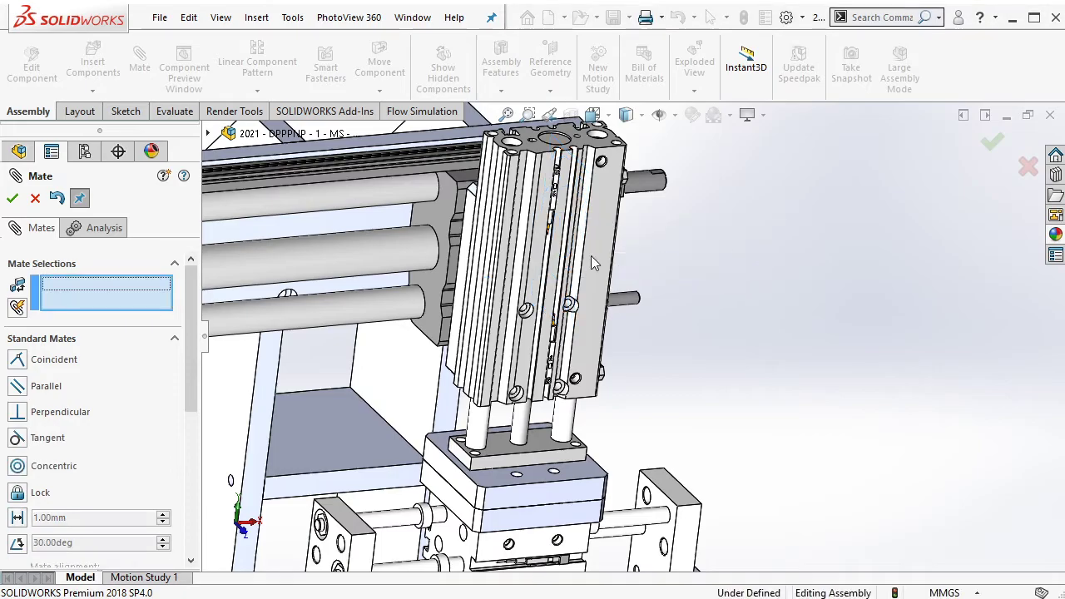
left_click(12, 200)
Mate the cylinder rod's circular end face coincident to the hidden face inside the cylinder
left_click(616, 310)
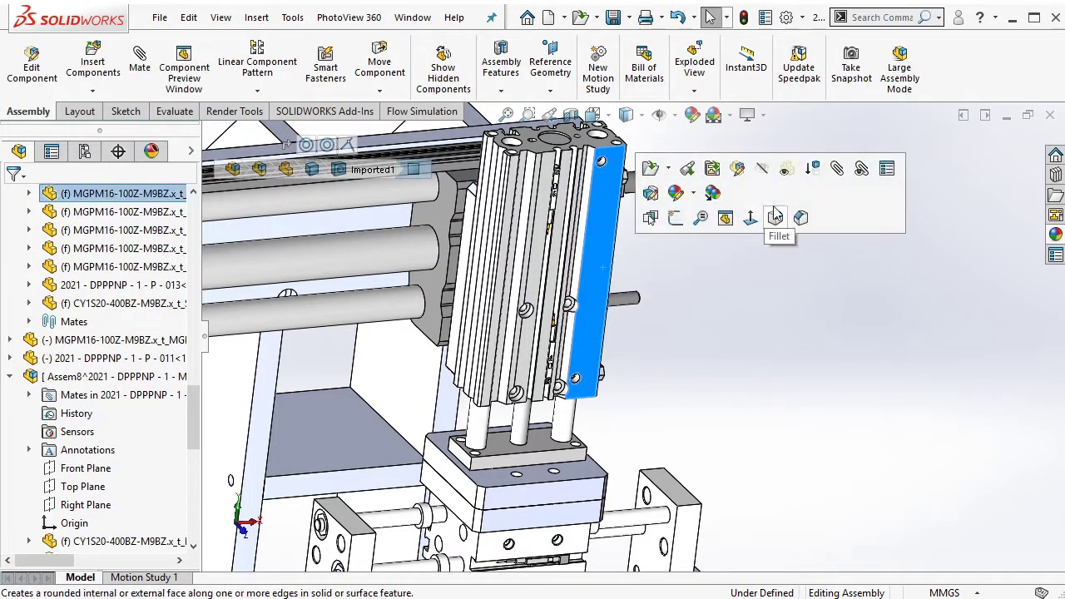
scroll(557, 300, "down", 5)
left_click(557, 291)
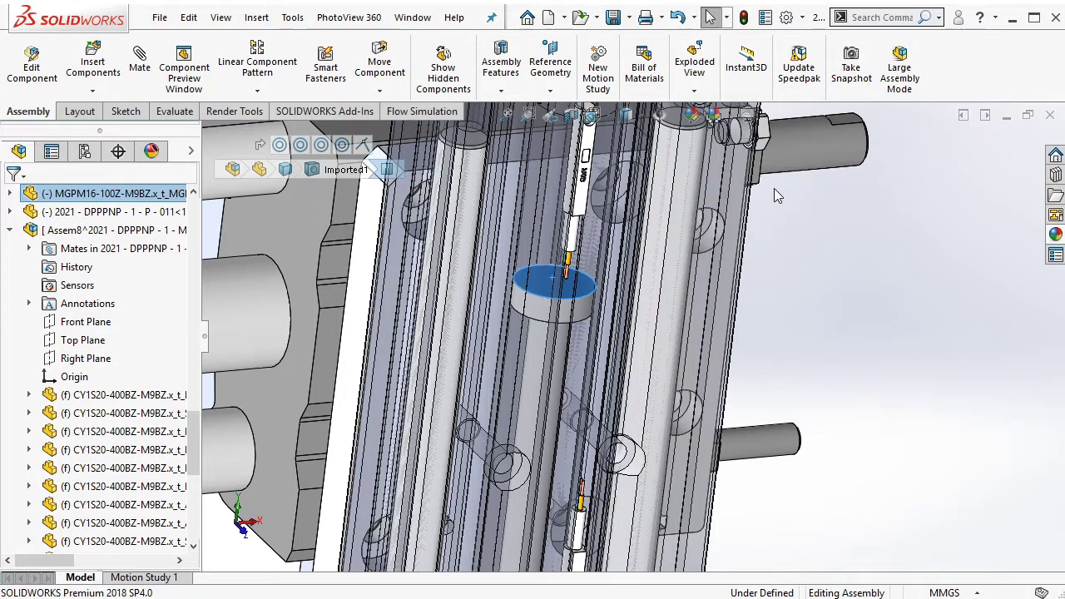
scroll(596, 226, "up", 3)
middle_click_drag(596, 226, 618, 228)
scroll(618, 229, "down", 5)
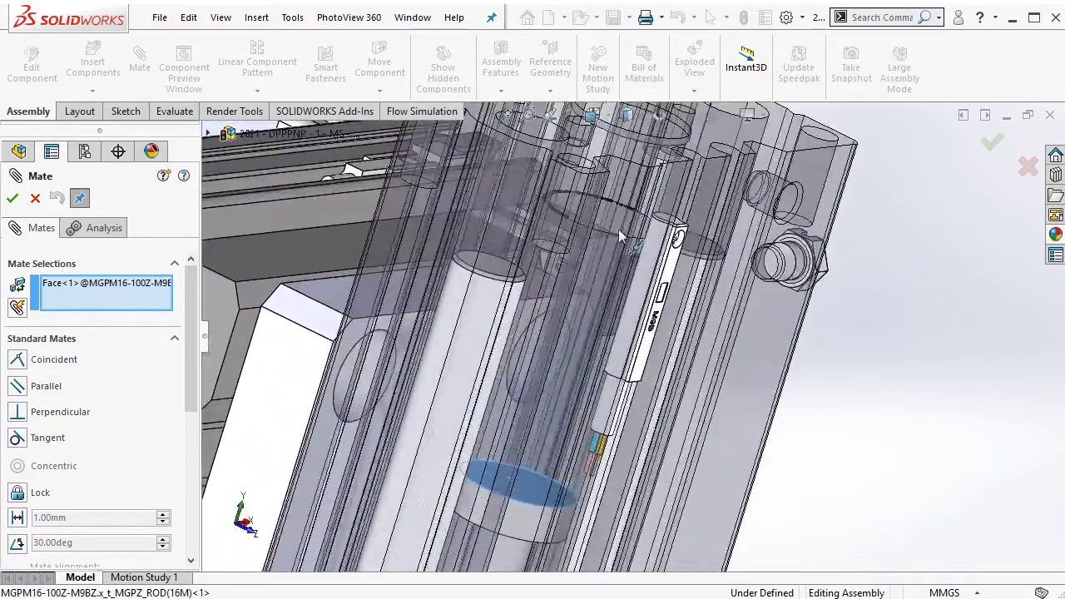
scroll(651, 239, "down", 3)
right_click(623, 222)
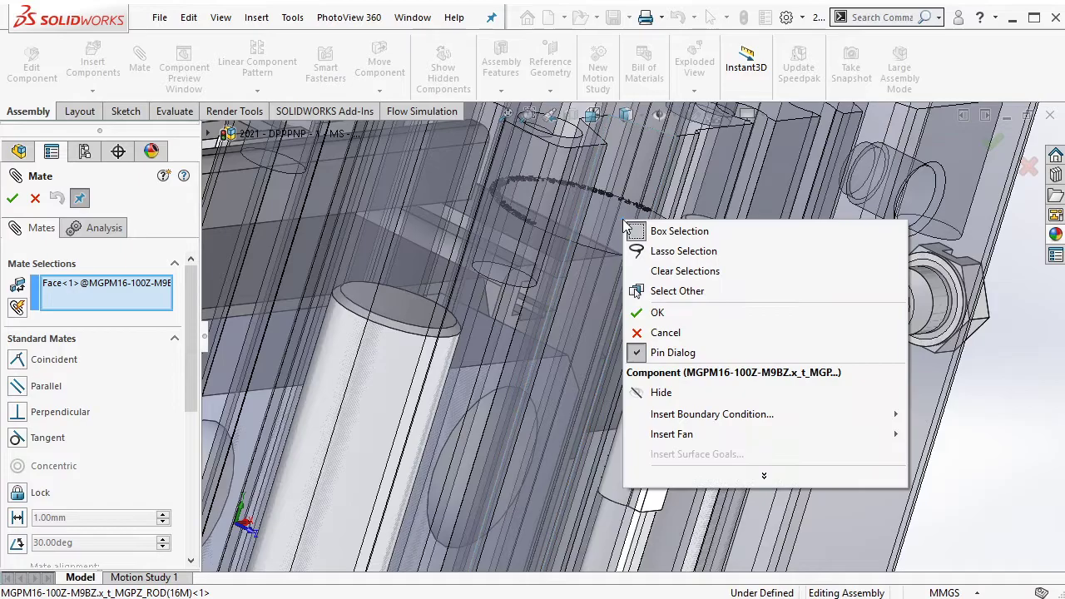
left_click(652, 292)
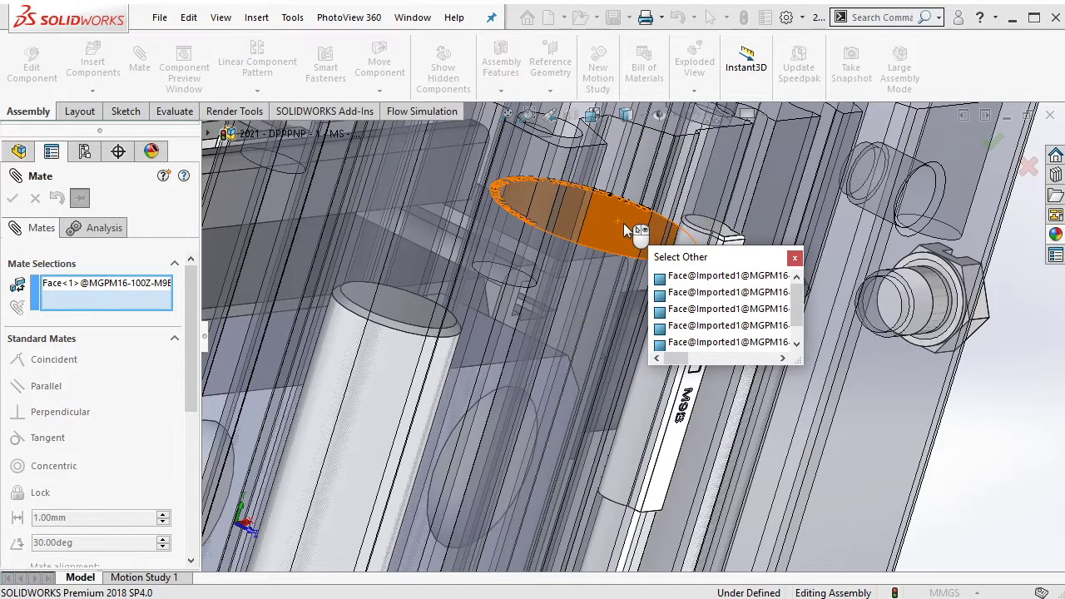
left_click(623, 222)
left_click(810, 203)
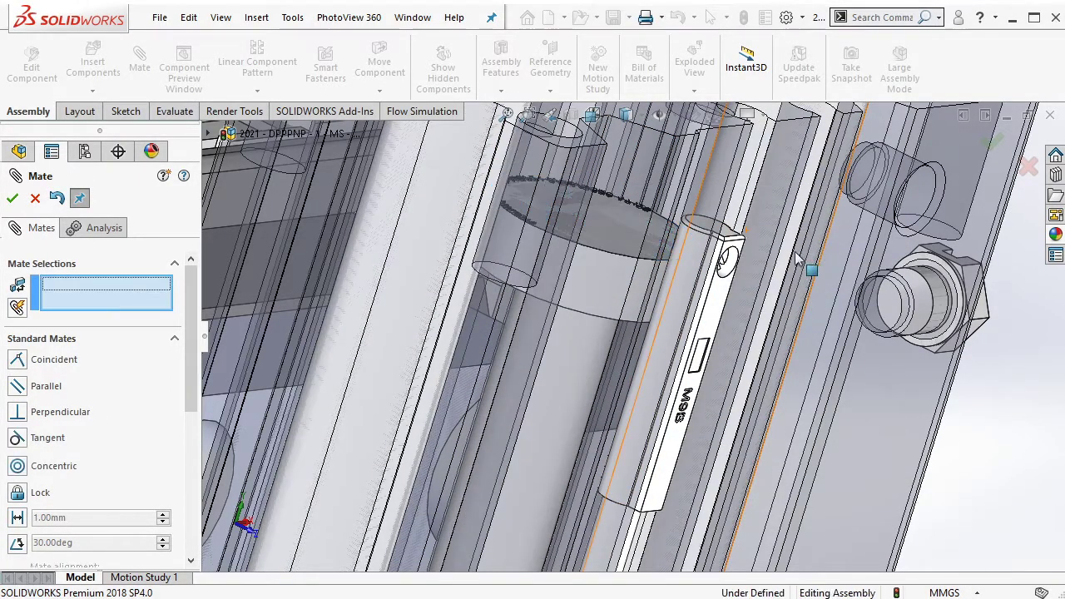
scroll(586, 407, "up", 5)
scroll(587, 408, "down", 4)
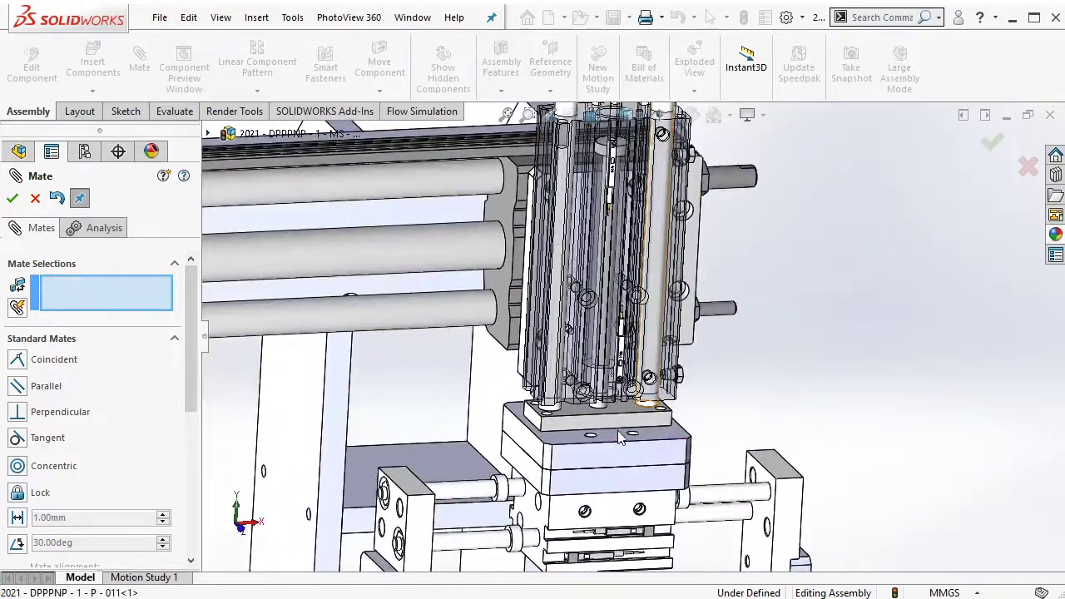
left_click(11, 198)
Select the lower jaw block and the rod of the jaw cylinder
scroll(582, 432, "down", 5)
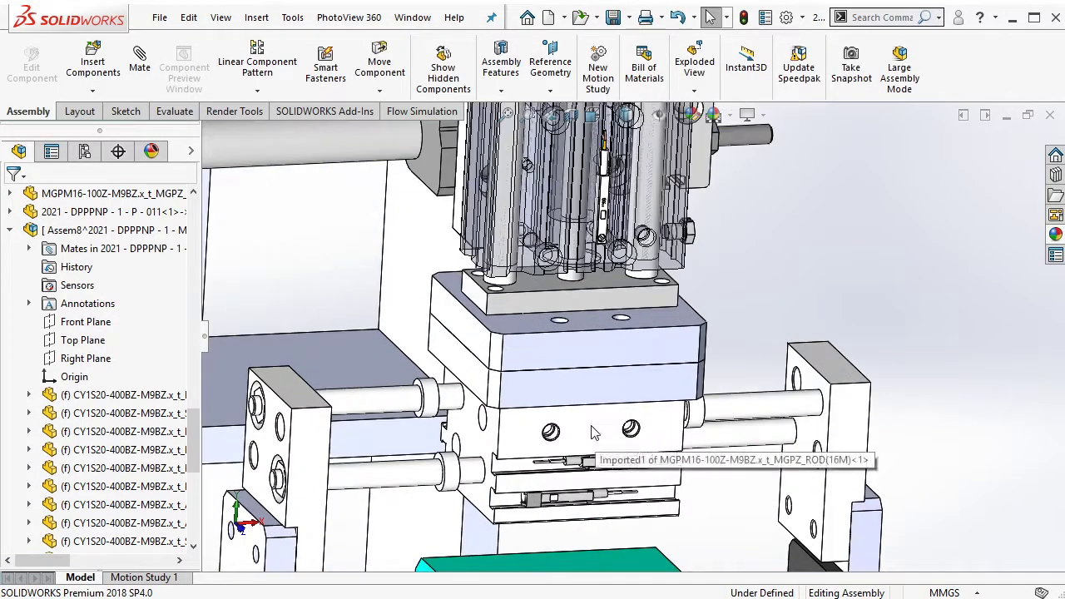
left_click(582, 429)
scroll(632, 358, "down", 3)
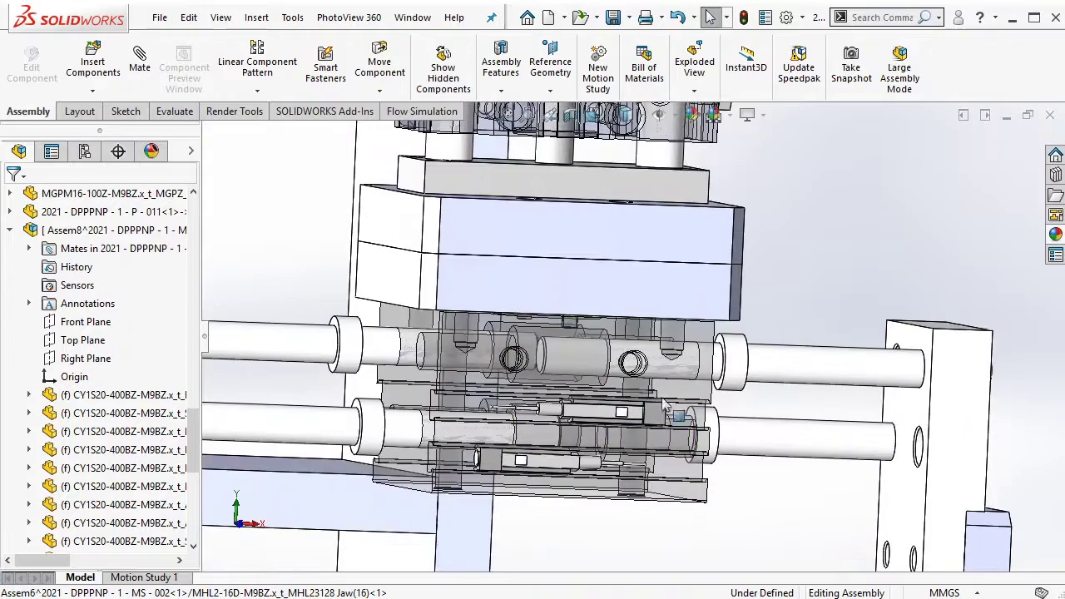
left_click(604, 372)
Mate the jaw rod's ring face coincident to the hidden ring face behind it
scroll(605, 366, "down", 5)
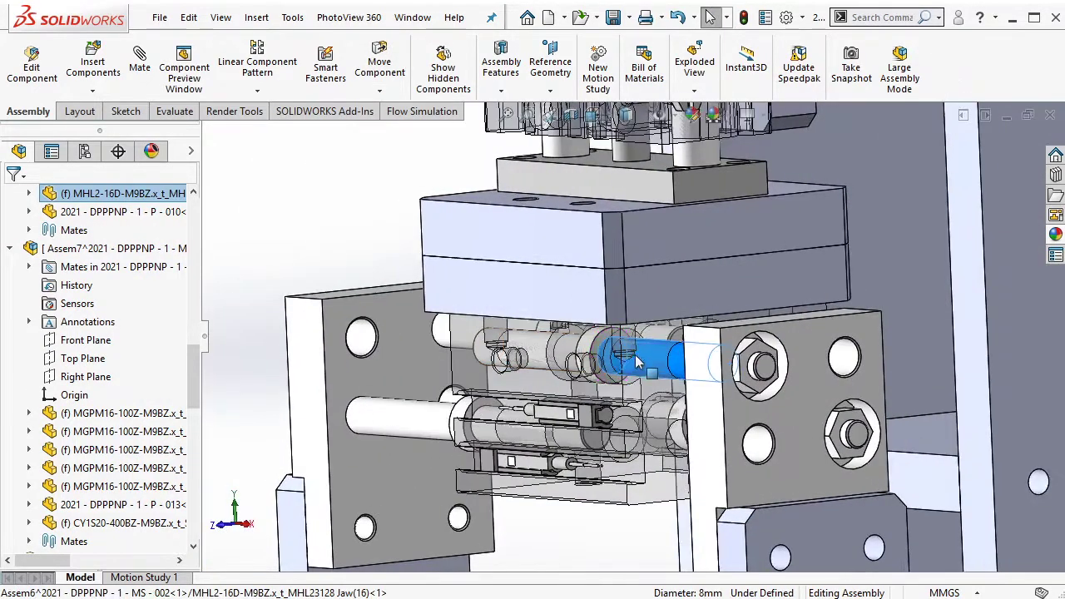
left_click(602, 316)
left_click(836, 210)
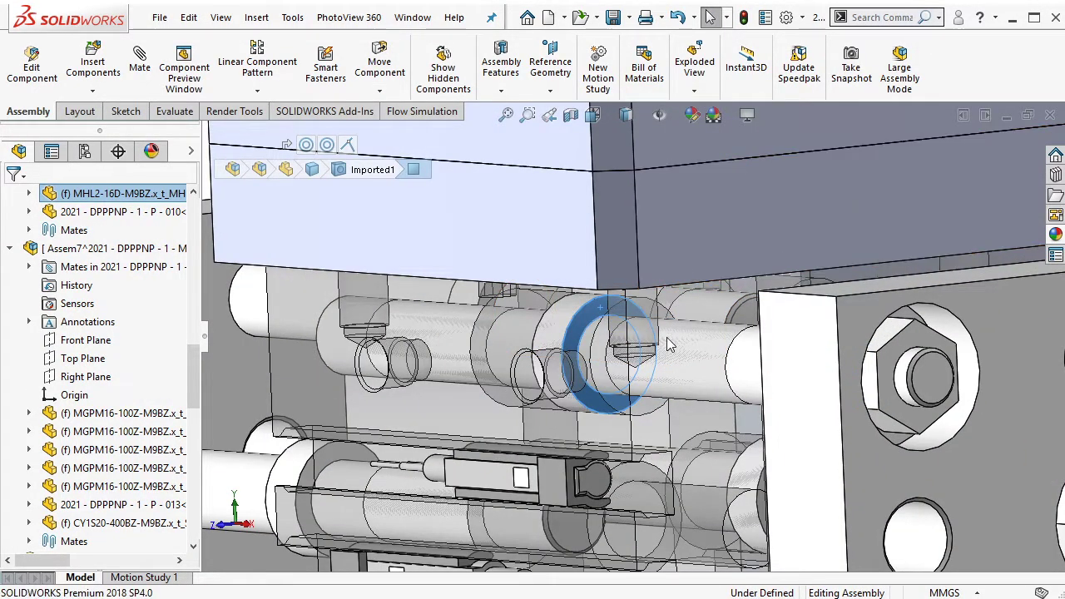
scroll(647, 321, "down", 2)
scroll(642, 291, "down", 2)
scroll(649, 275, "down", 1)
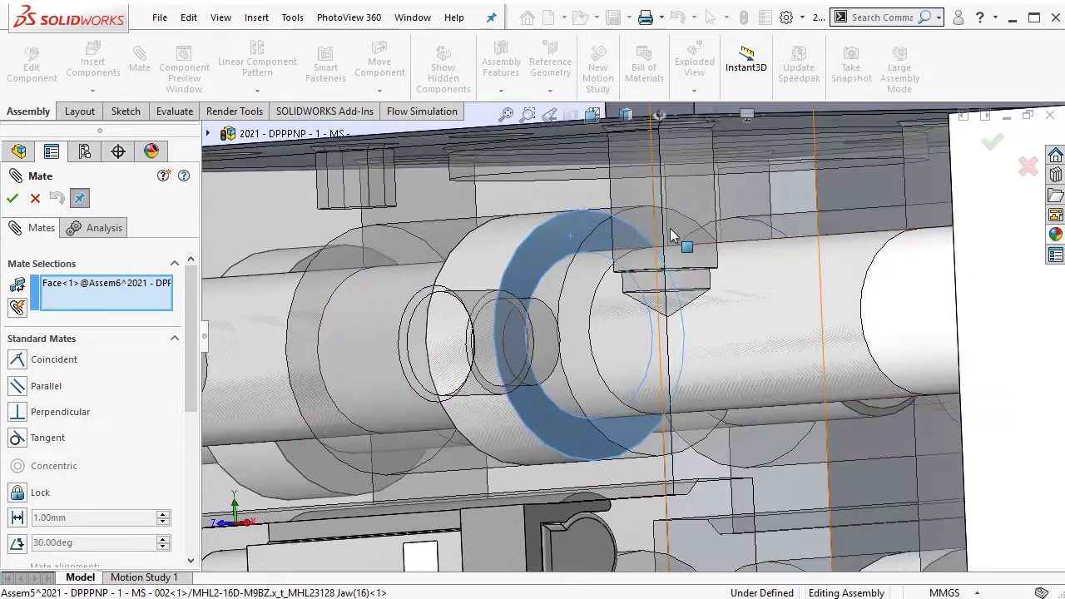
right_click(680, 239)
left_click(711, 300)
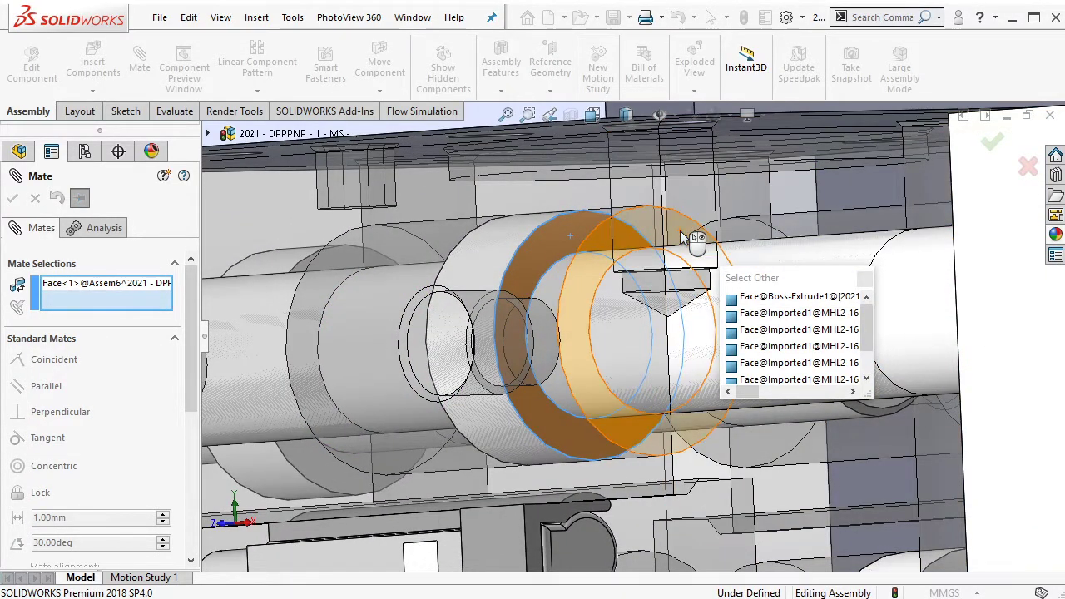
left_click(680, 232)
scroll(732, 295, "up", 3)
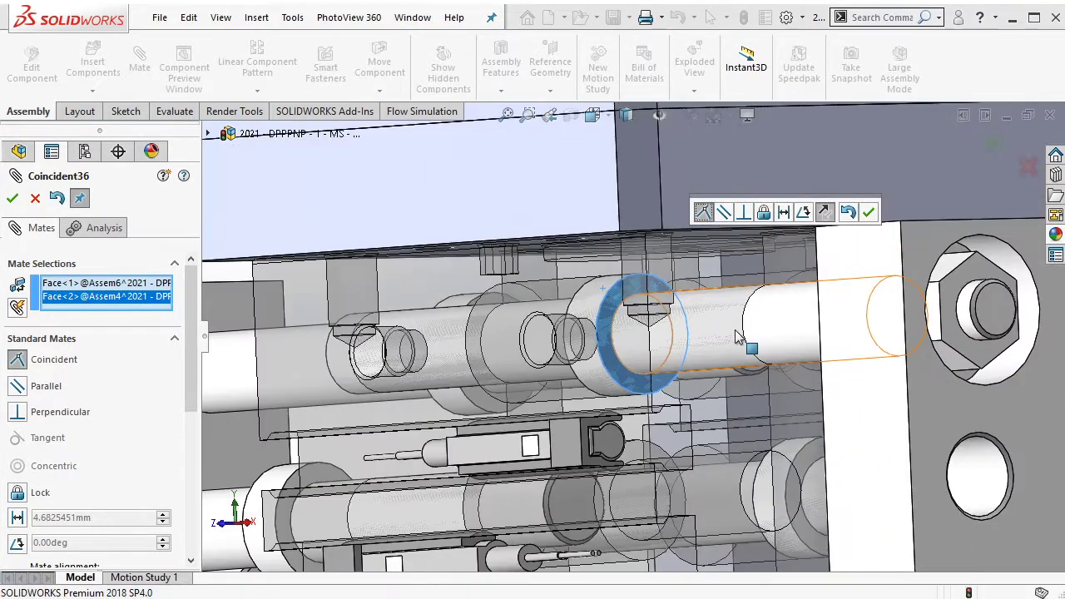
scroll(749, 291, "up", 2)
scroll(815, 287, "up", 1)
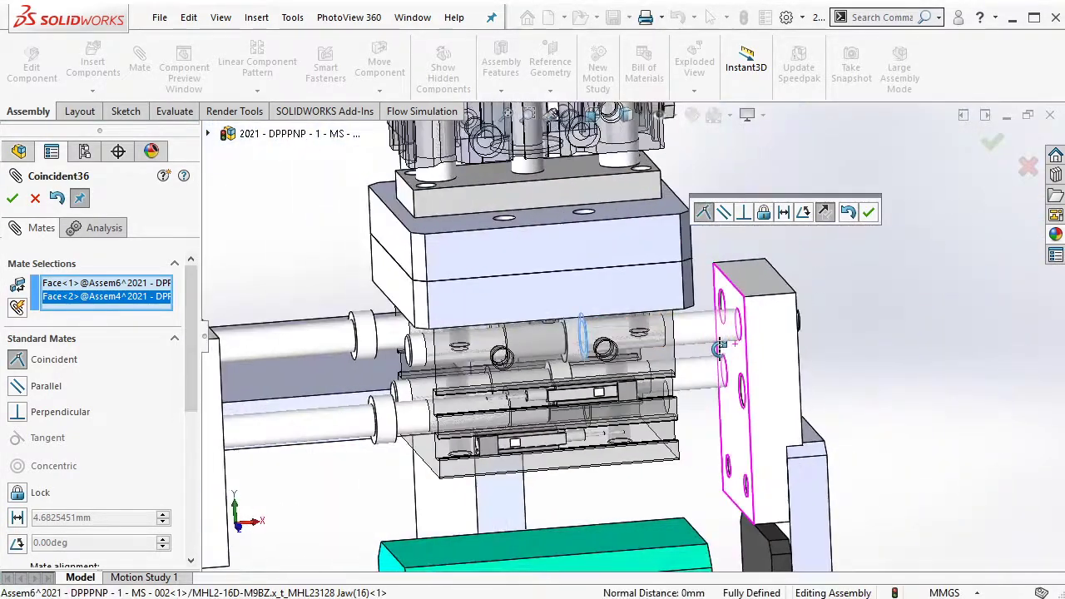
left_click(868, 213)
Orbit around the jaw cylinders to inspect the gripper holding PRODUCT
scroll(837, 258, "down", 3)
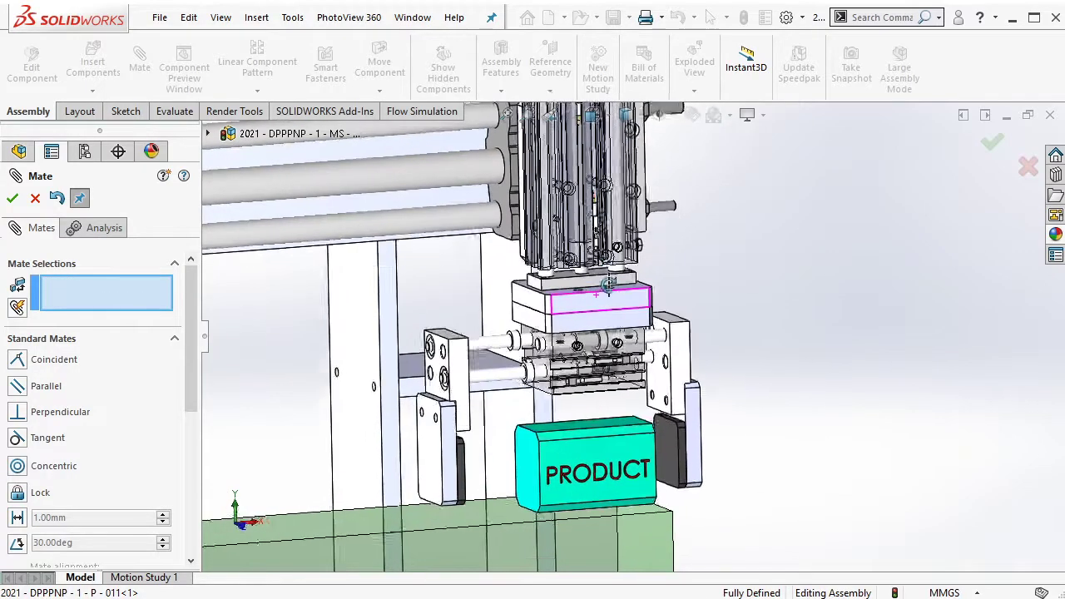
middle_click_drag(837, 258, 568, 297)
scroll(660, 277, "up", 2)
scroll(582, 292, "down", 3)
scroll(568, 297, "down", 2)
scroll(562, 299, "down", 2)
scroll(558, 301, "down", 1)
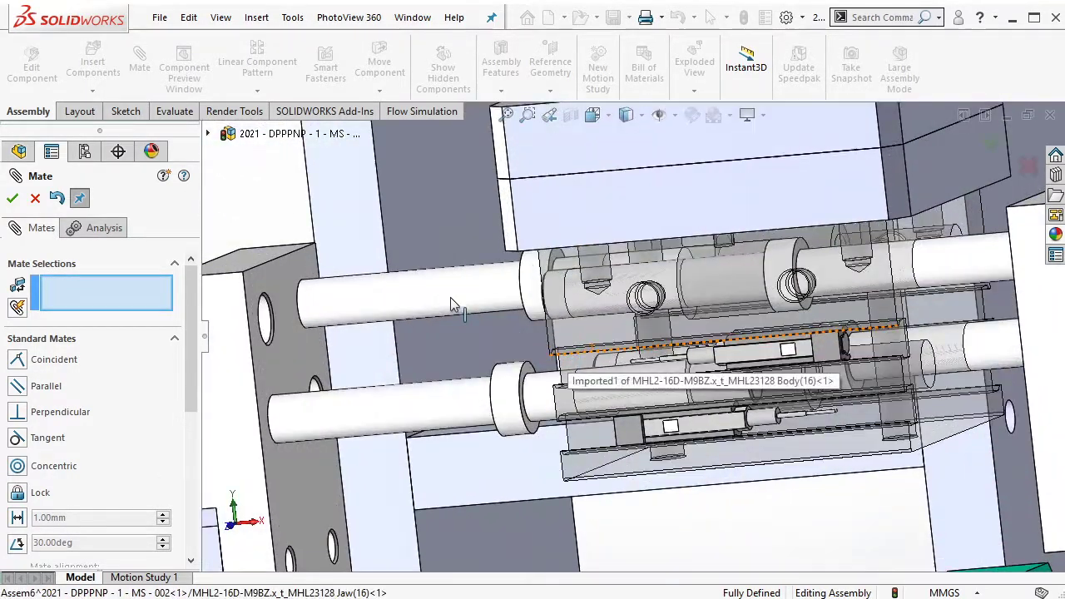
mouse_move(551, 305)
middle_mouse_down()
mouse_move(760, 275)
mouse_move(713, 263)
middle_mouse_up()
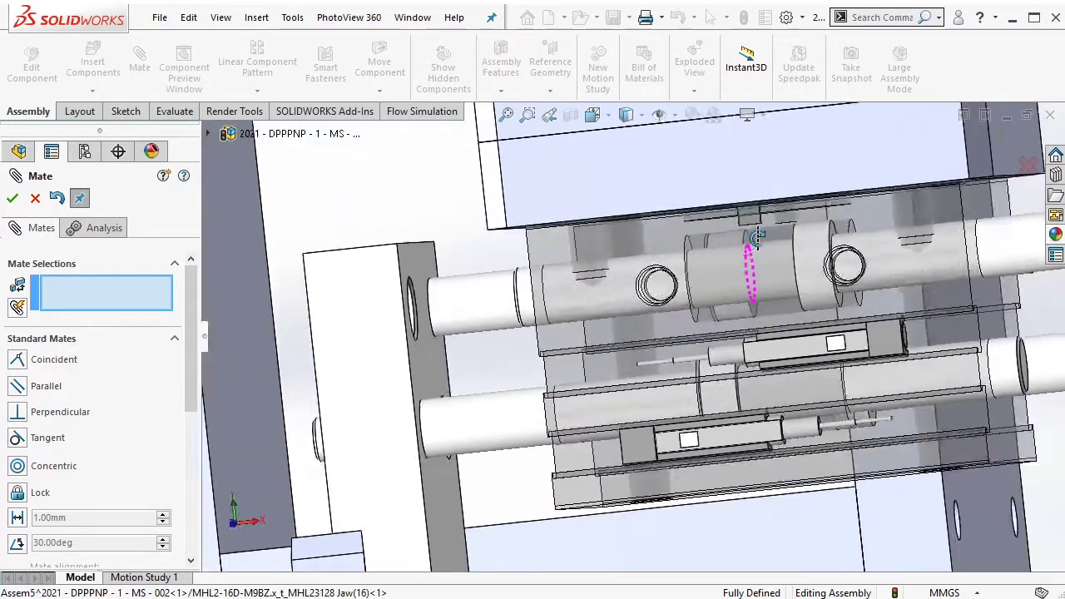
scroll(707, 258, "down", 3)
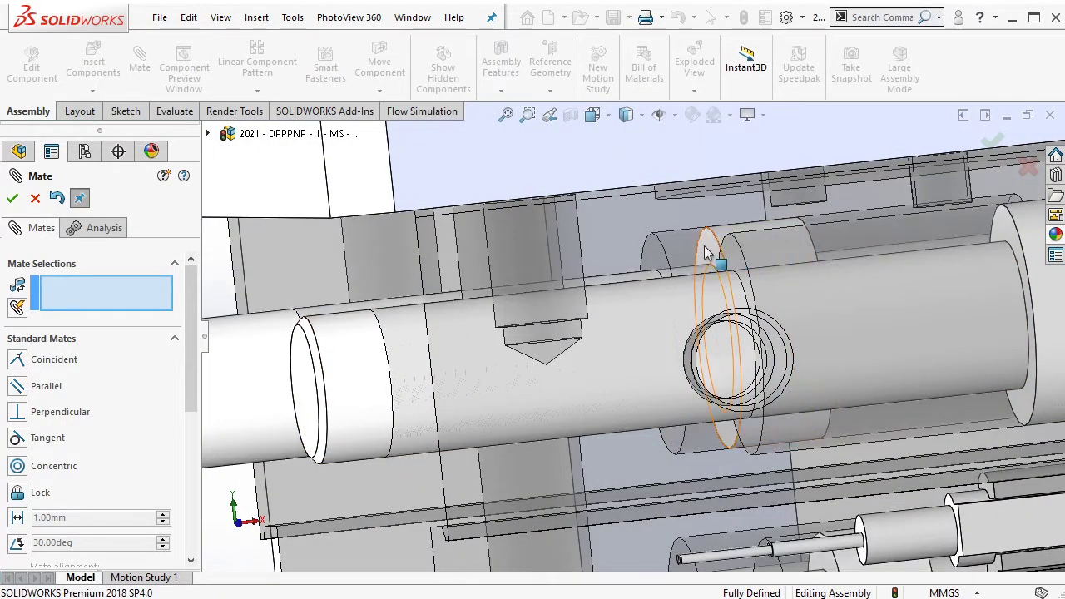
Add a second coincident mate between the jaw cylinder face and a hidden face, fully defining the assembly
left_click(689, 248)
middle_click_drag(687, 248, 663, 254)
right_click(657, 254)
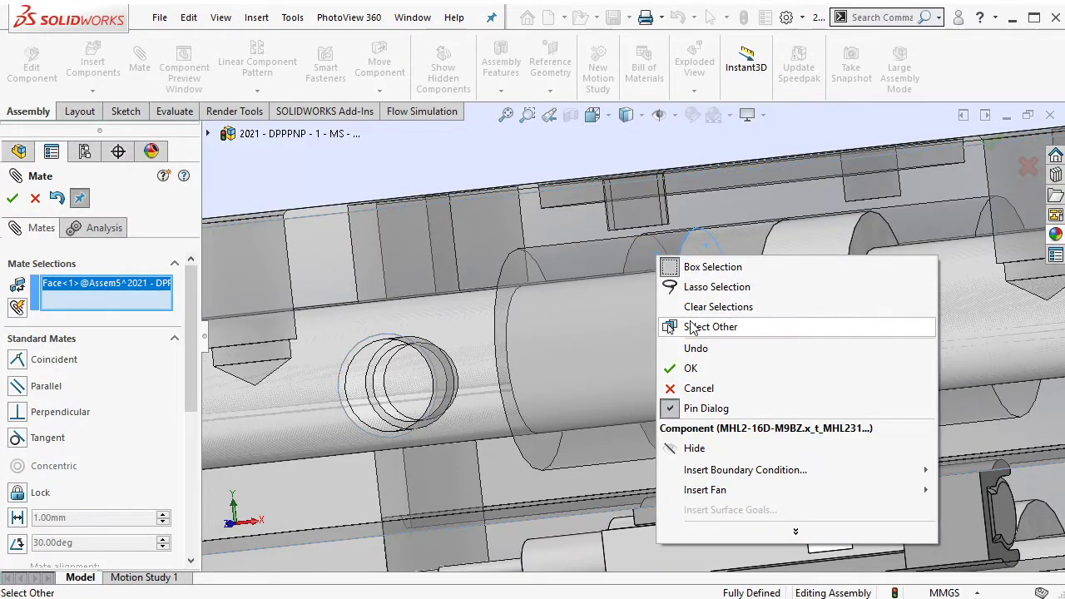
left_click(687, 323)
right_click(652, 257)
right_click(651, 257)
left_click(652, 257)
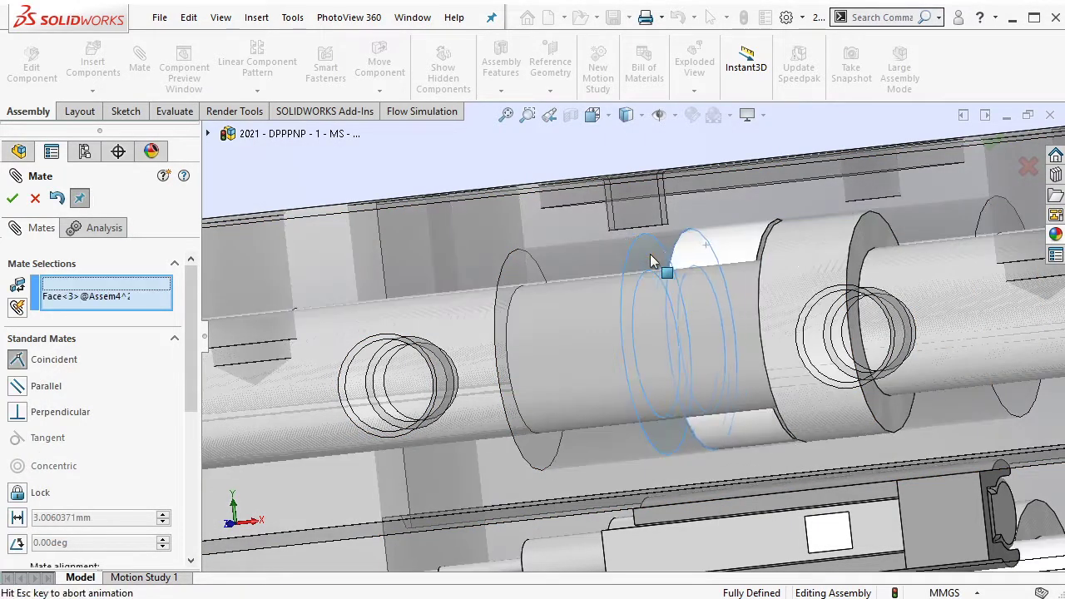
left_click(837, 234)
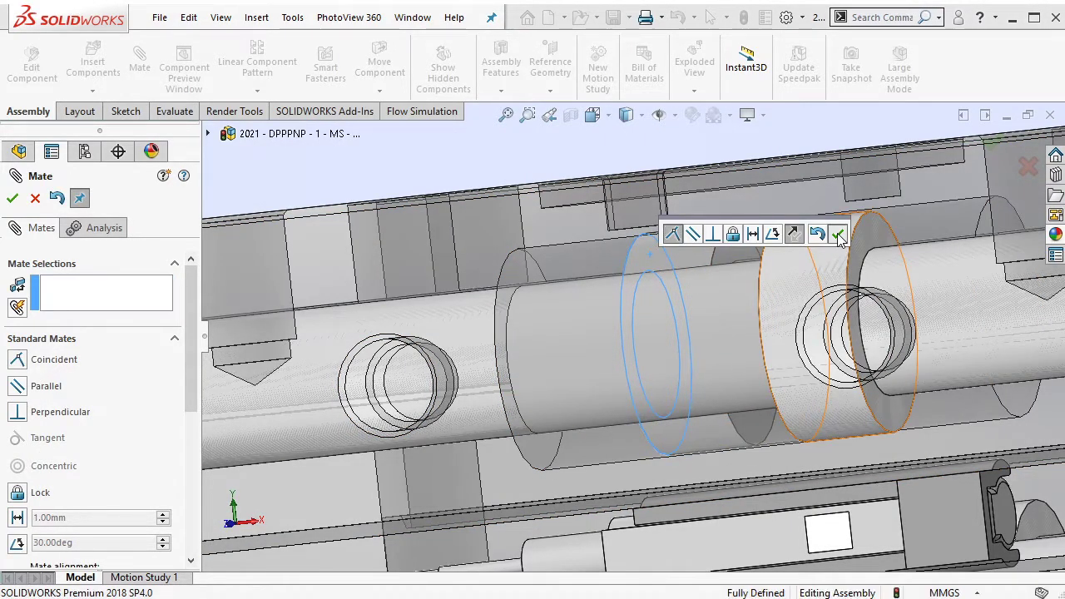
left_click(35, 198)
scroll(642, 273, "up", 5)
Float the PRODUCT component so it can move freely
scroll(657, 291, "up", 4)
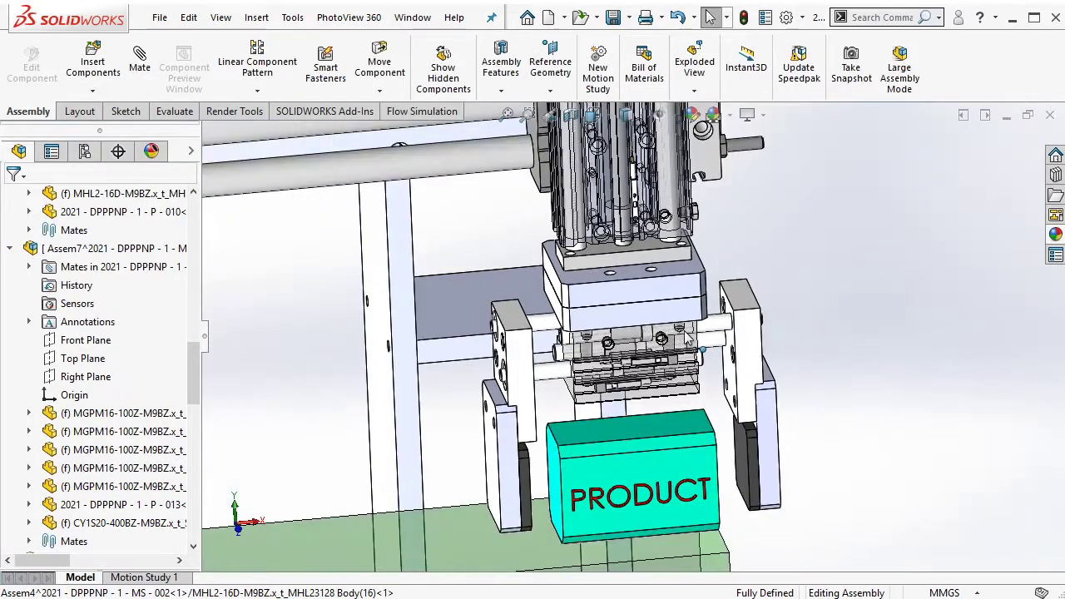
scroll(675, 312, "up", 2)
middle_click_drag(678, 315, 697, 370)
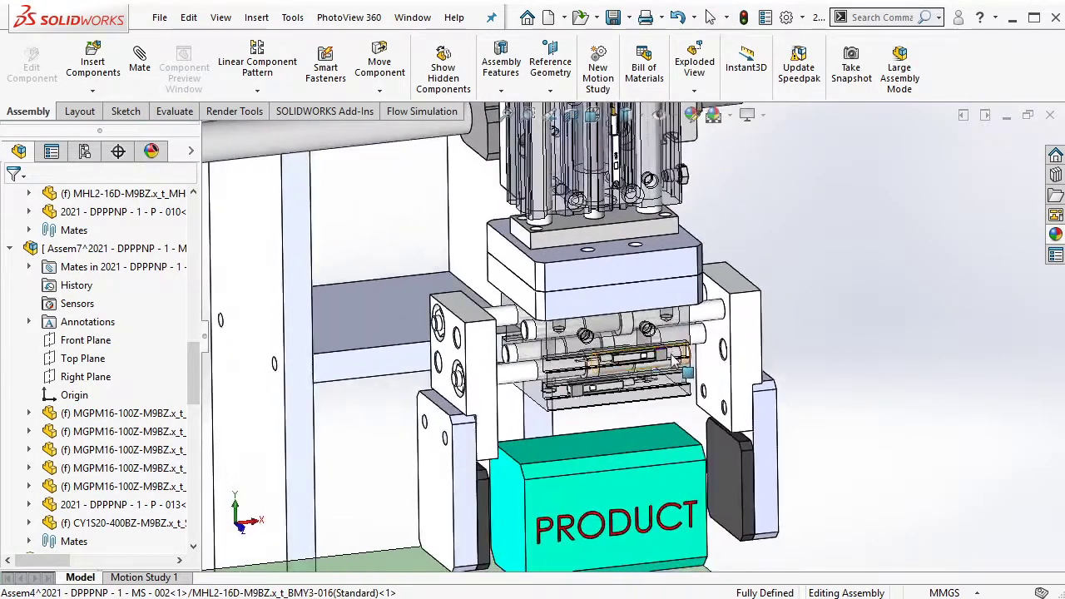
scroll(716, 362, "up", 3)
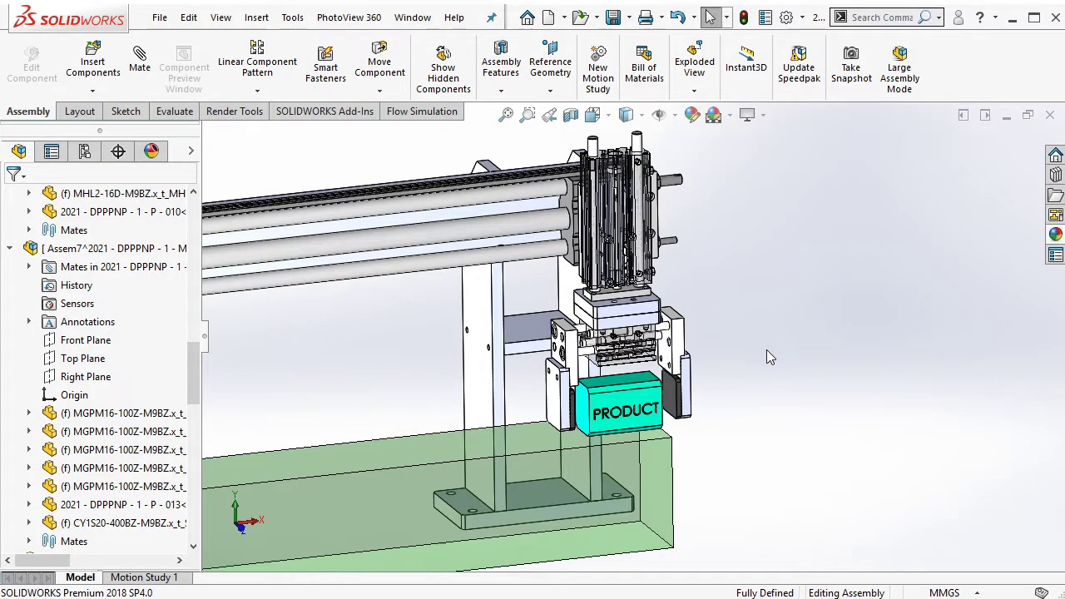
scroll(632, 416, "down", 3)
middle_click_drag(632, 415, 641, 397)
left_click(639, 396)
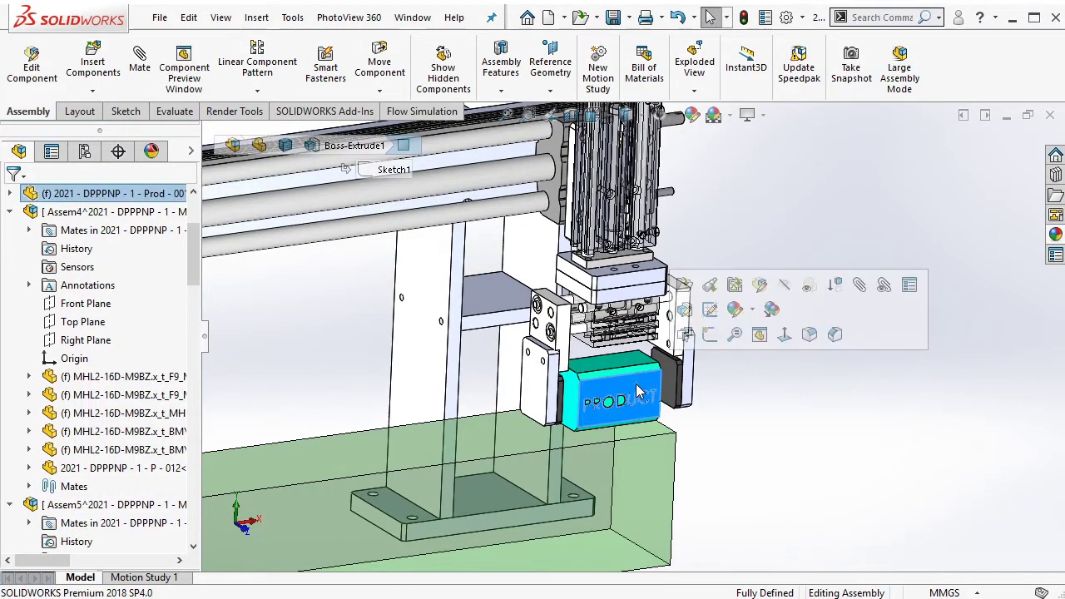
right_click(638, 391)
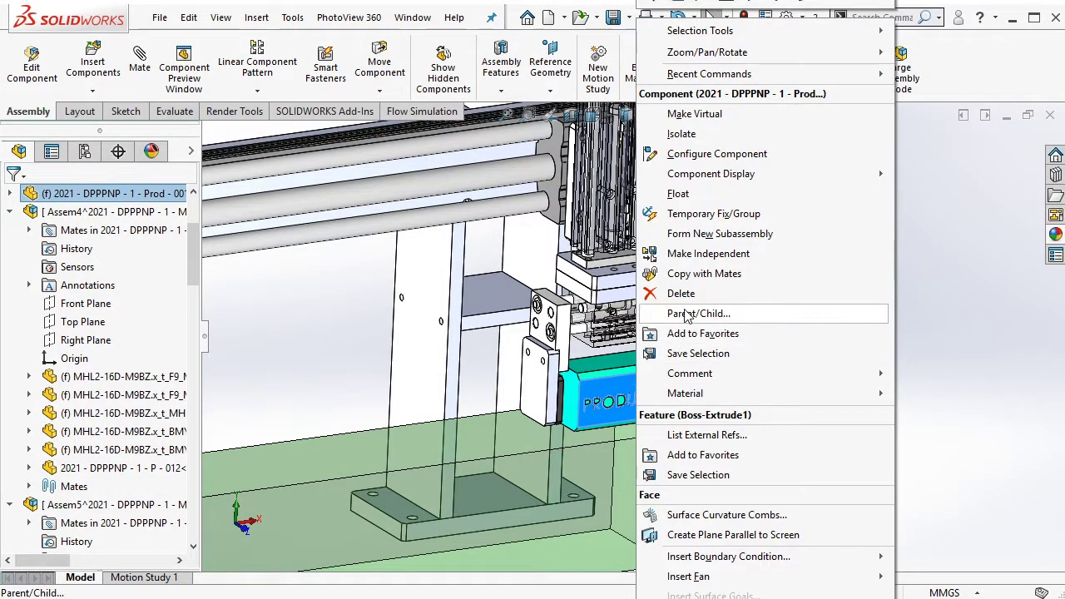
left_click(684, 198)
Move PRODUCT by a -100 mm Y offset using XYZ move
left_click(649, 384)
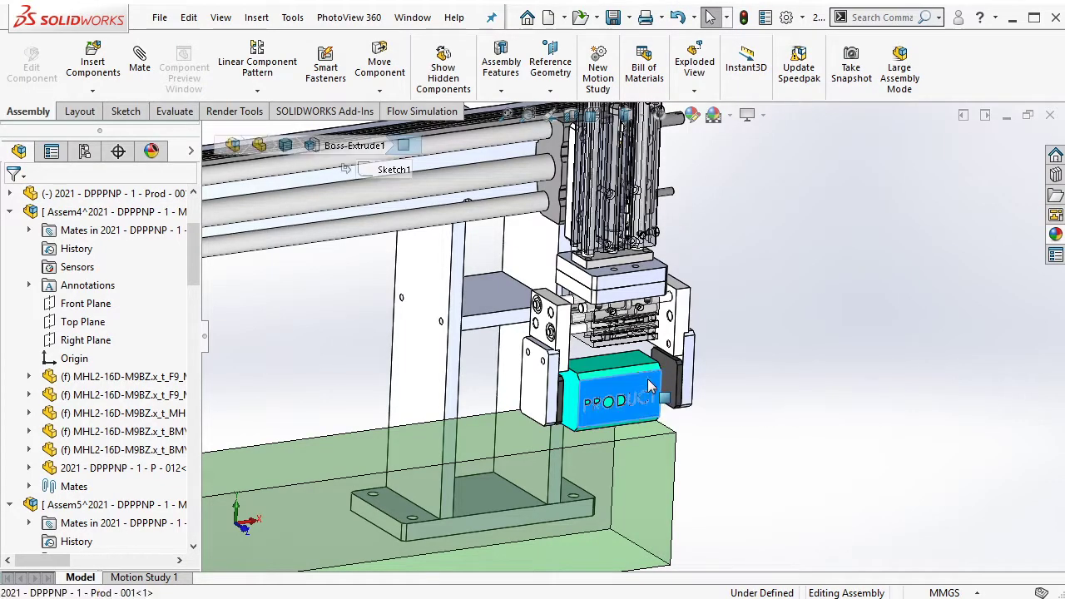
left_click(379, 65)
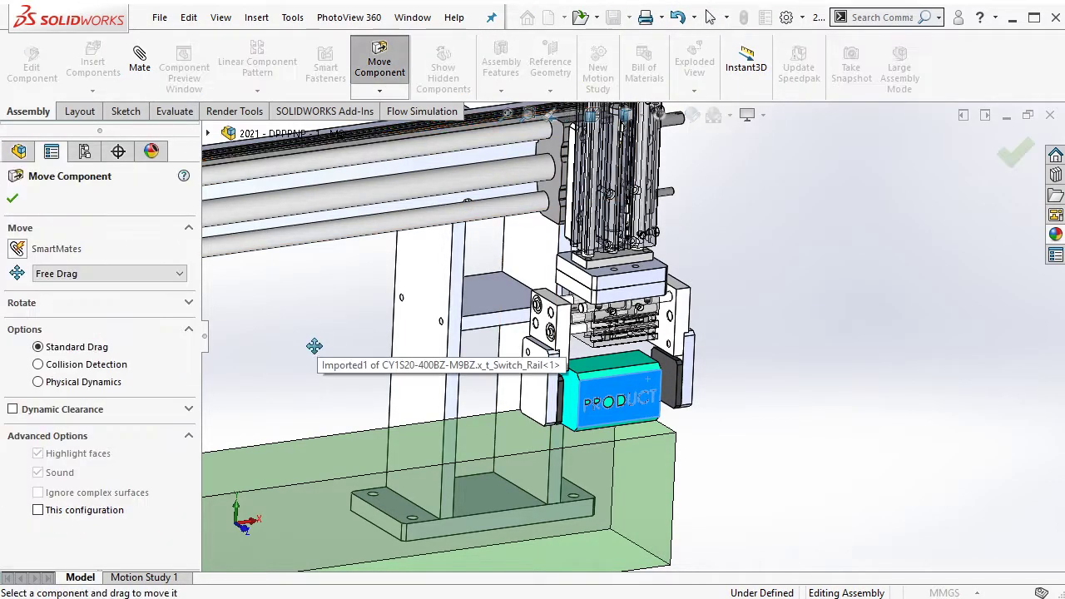
left_click(154, 274)
left_click(127, 323)
type("-100")
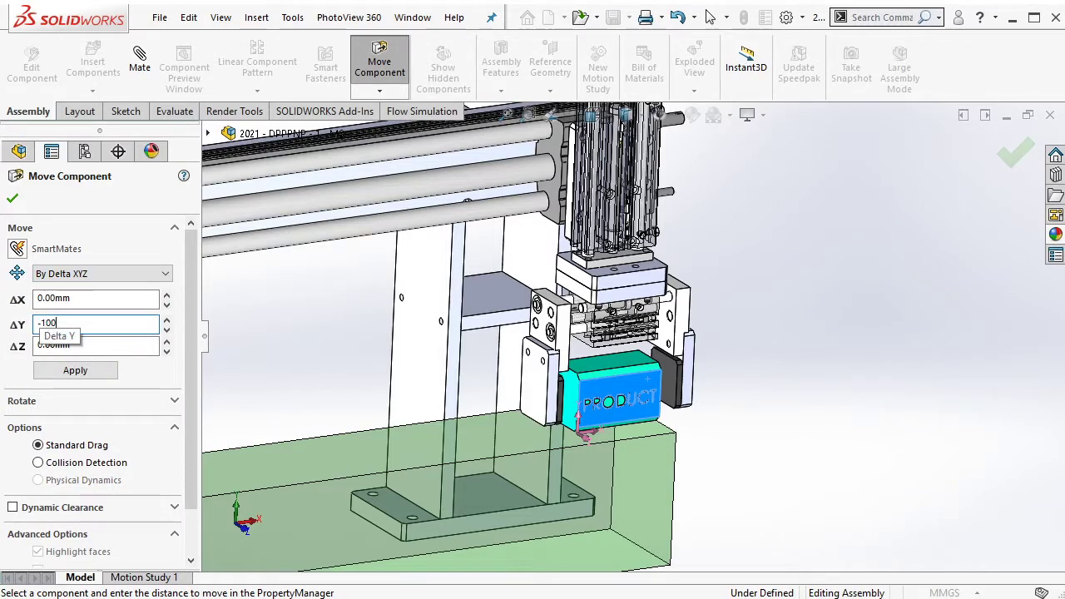
key("Return")
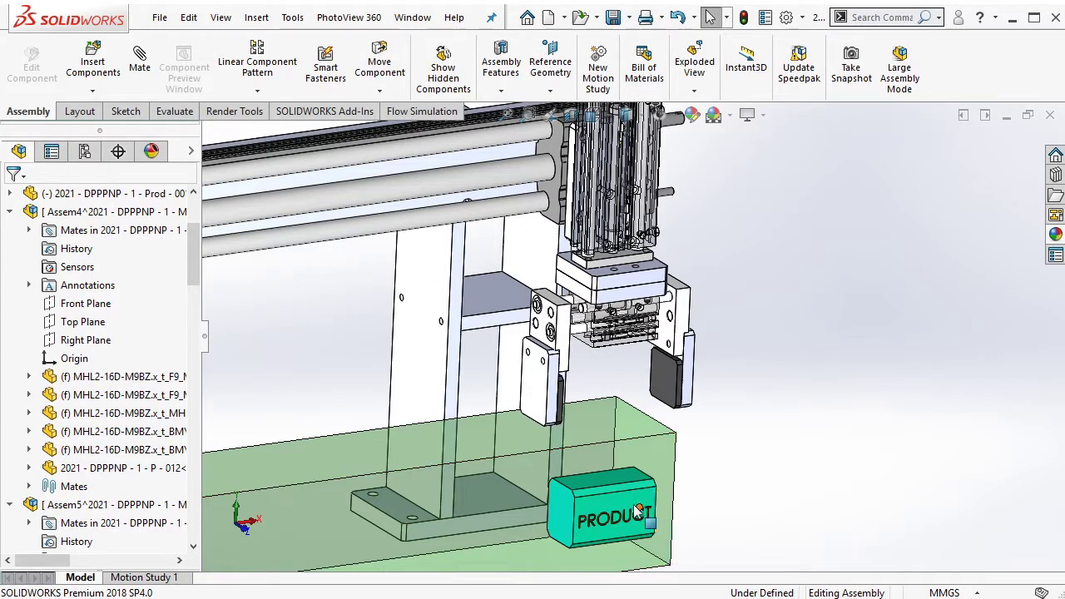
right_click(635, 511)
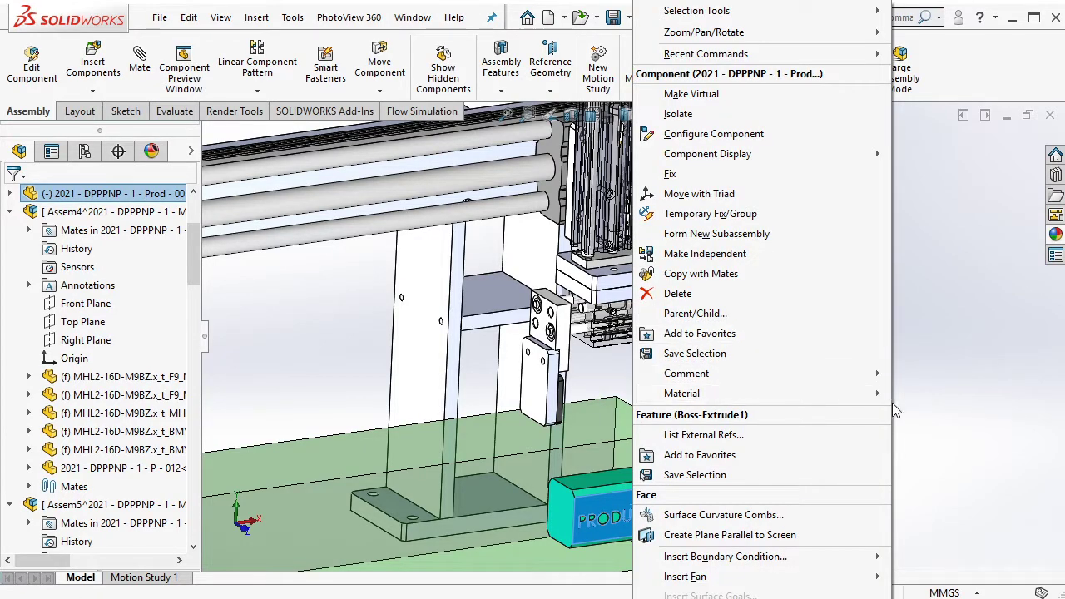
left_click(891, 402)
In-place, Move Face the green box's top face 100 mm downward into a thin base slab
key("f")
left_click(665, 394)
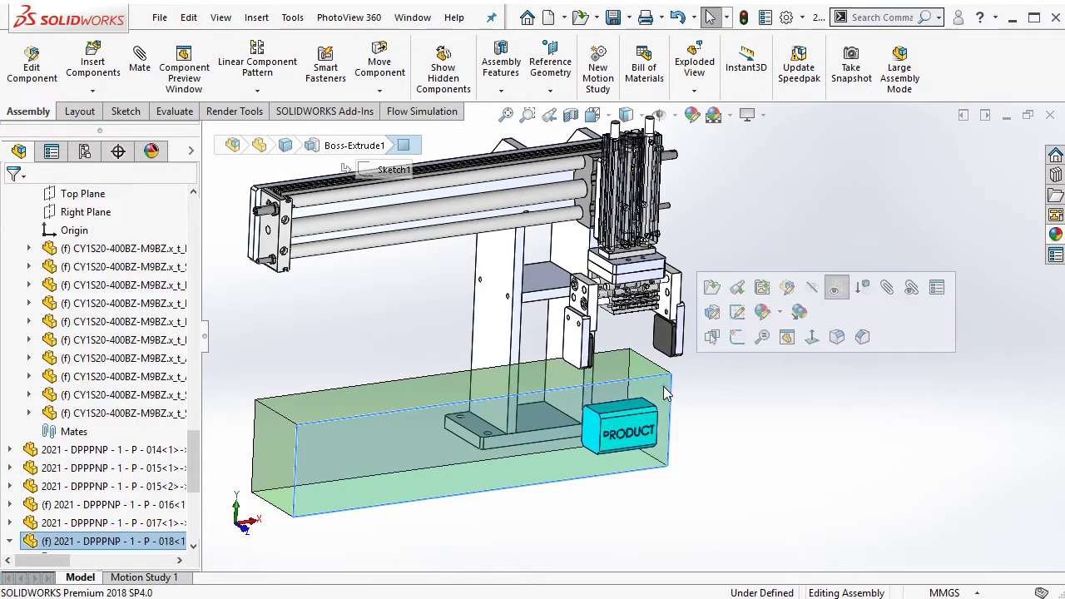
left_click(783, 292)
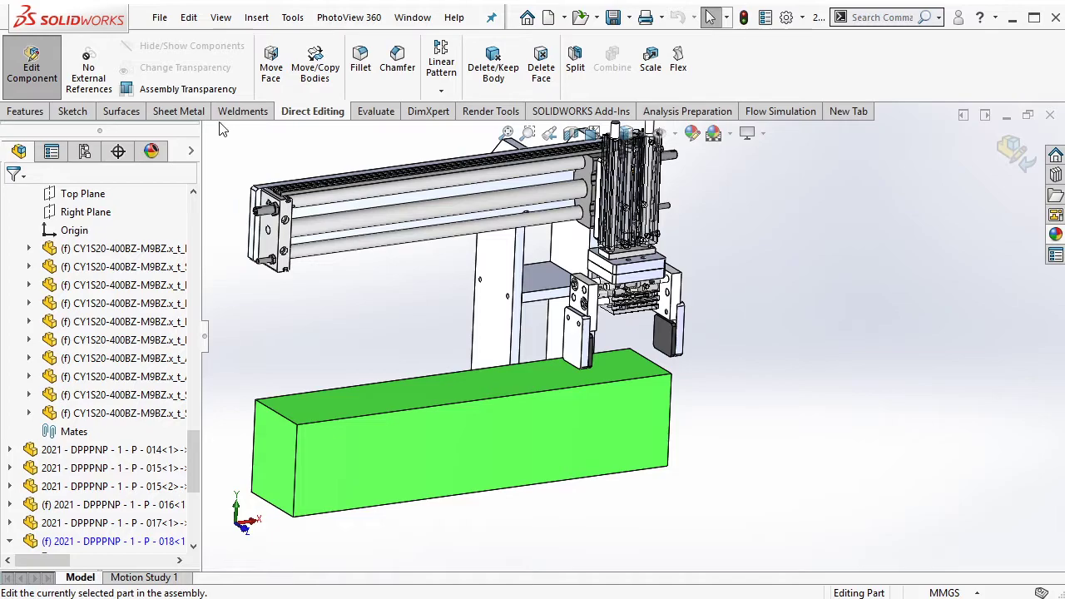
left_click(272, 71)
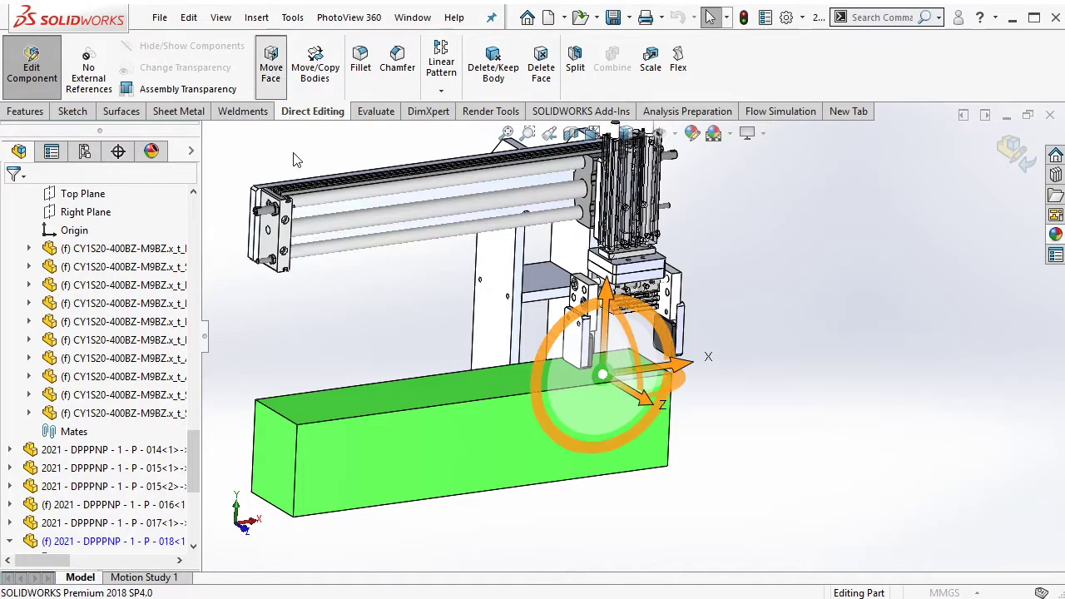
left_click(60, 247)
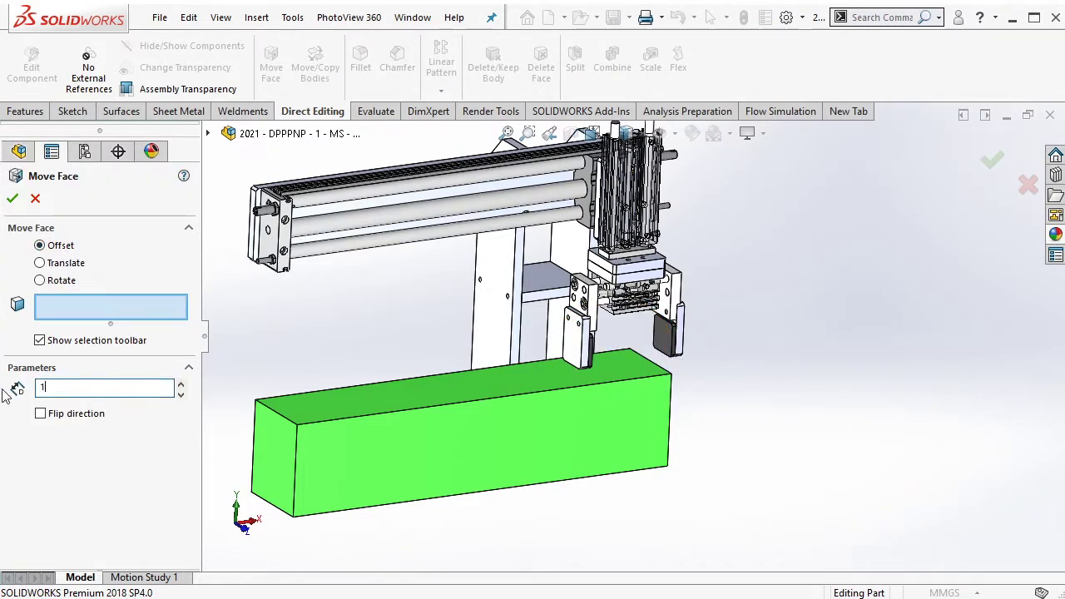
left_click(540, 377)
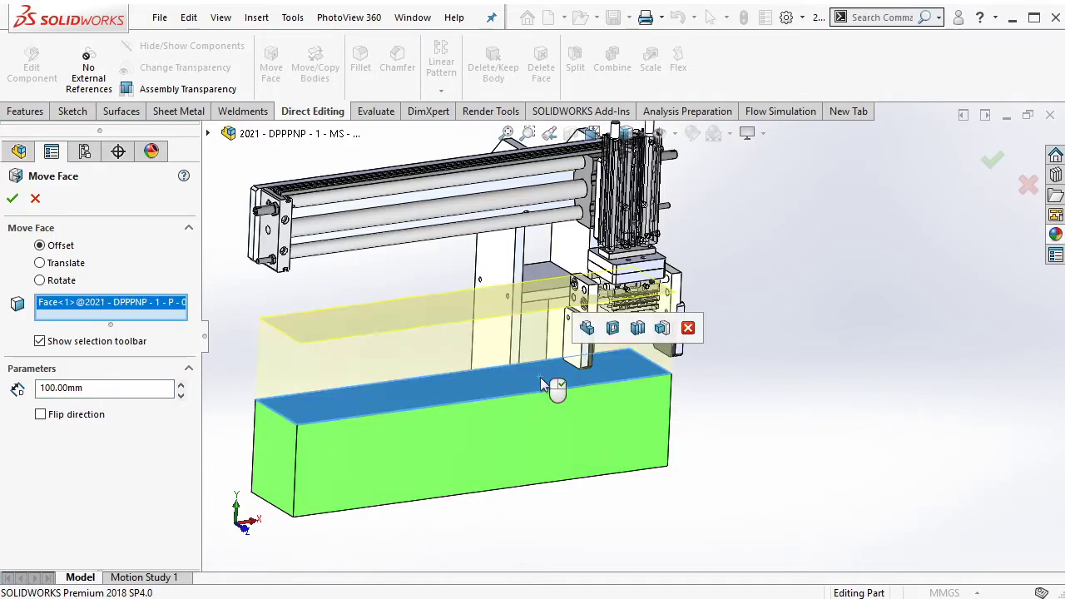
left_click(41, 414)
left_click(14, 198)
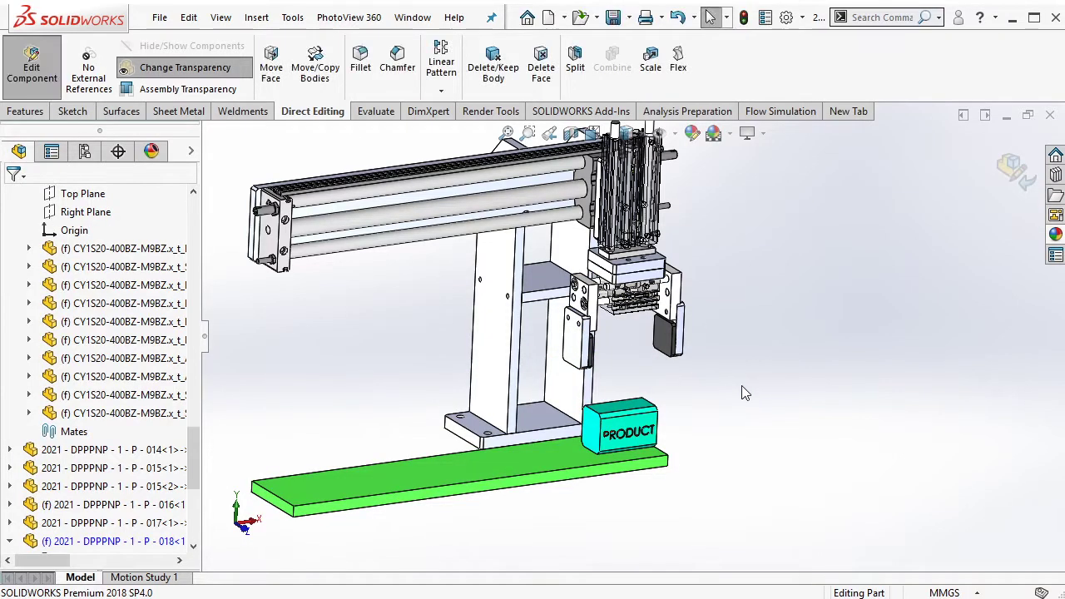
left_click(32, 67)
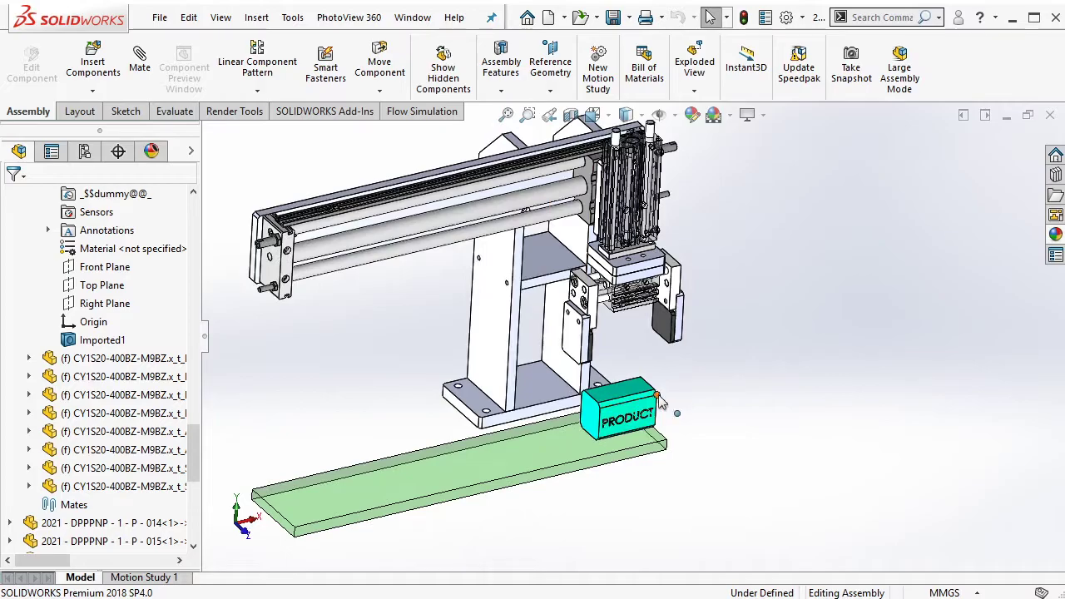
Measure between the PRODUCT block's front face and a base plate face, then clear that selection
scroll(657, 401, "down", 3)
scroll(670, 396, "down", 1)
scroll(670, 397, "down", 2)
scroll(670, 397, "down", 2)
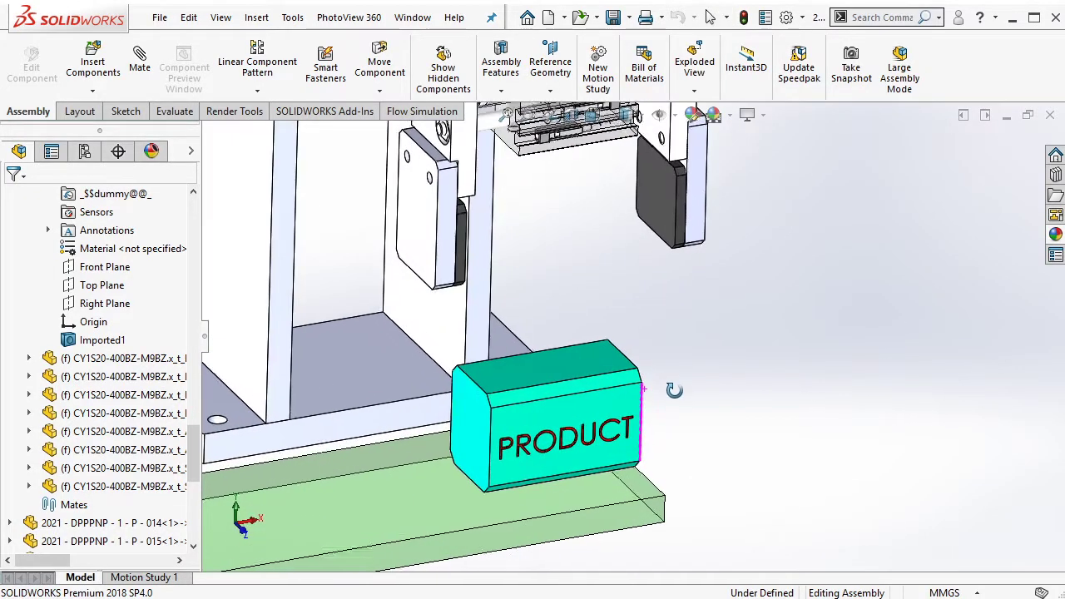
left_click(175, 112)
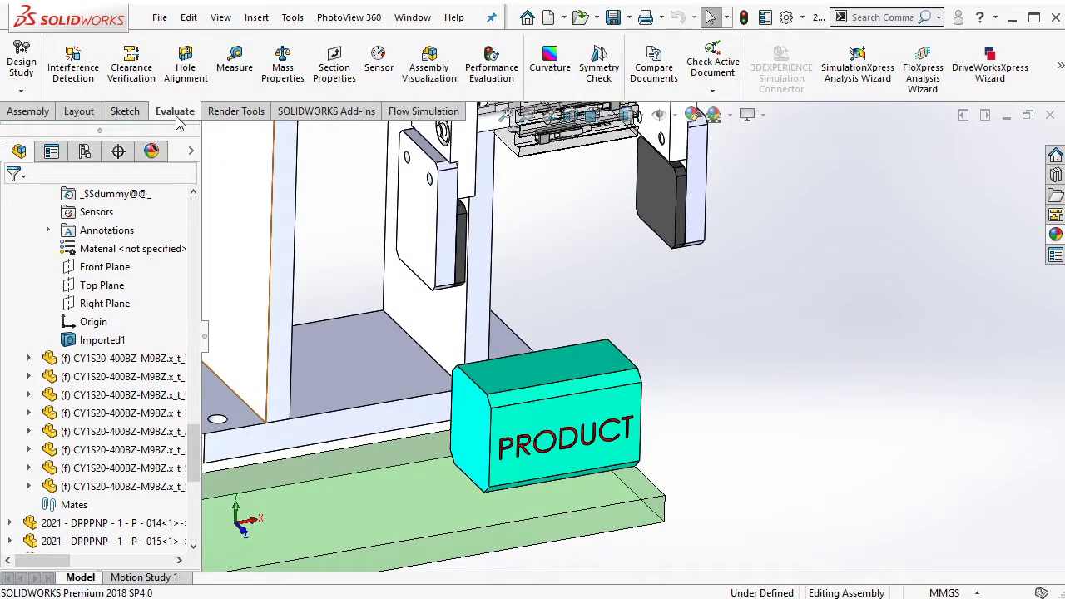
scroll(589, 264, "up", 2)
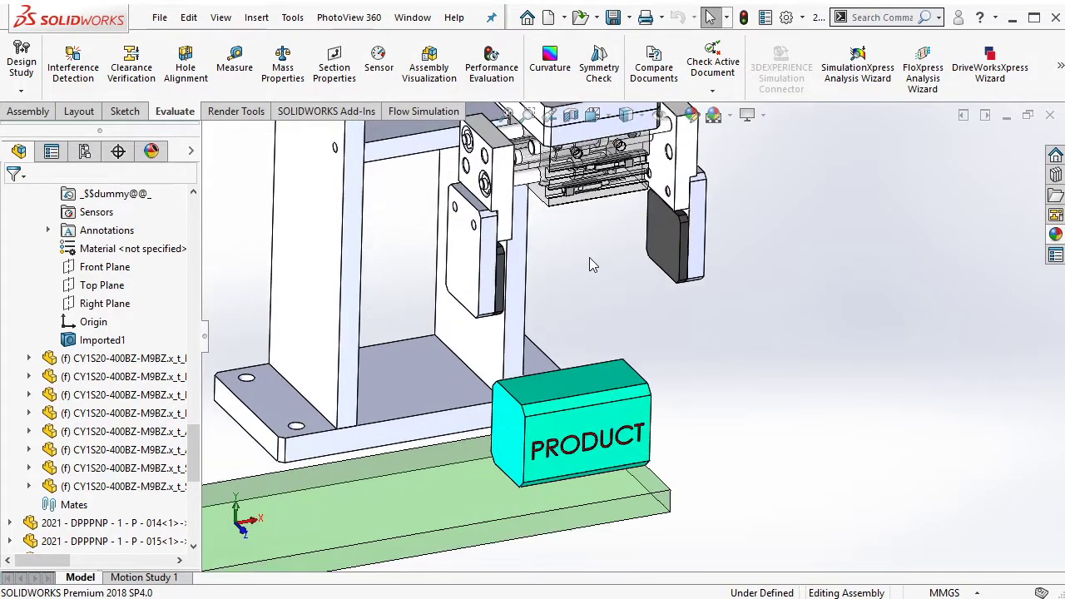
left_click(234, 67)
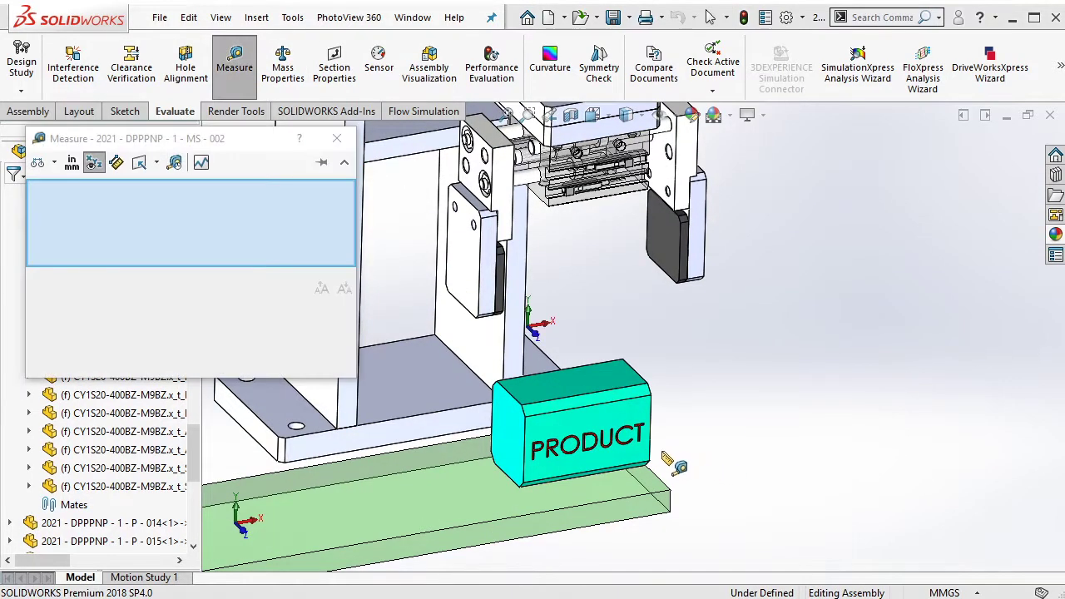
scroll(625, 384, "down", 2)
left_click(624, 383)
left_click(616, 530)
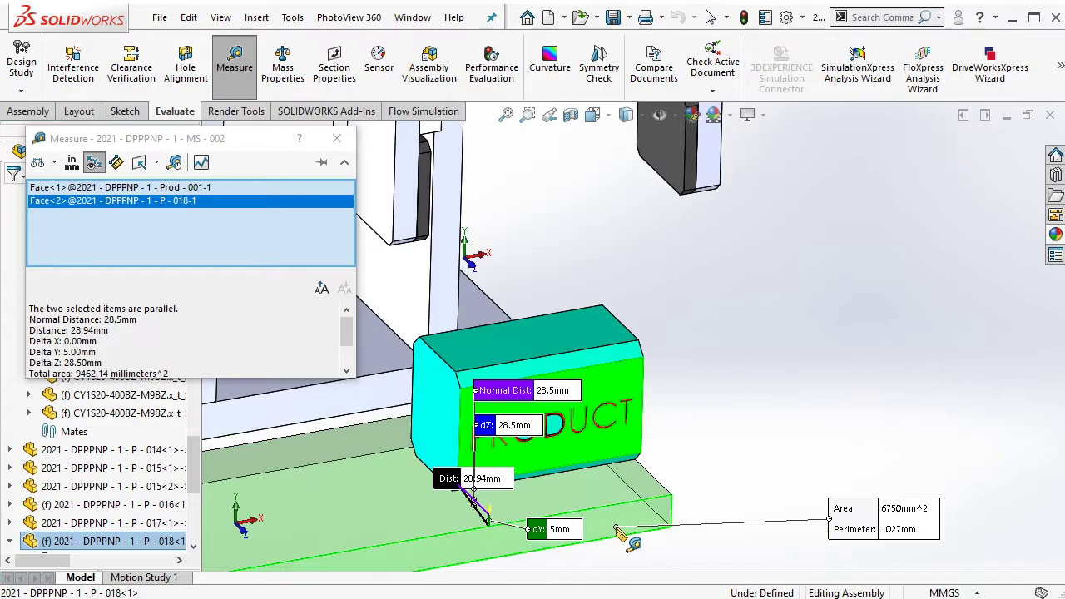
middle_click_drag(617, 529, 596, 391)
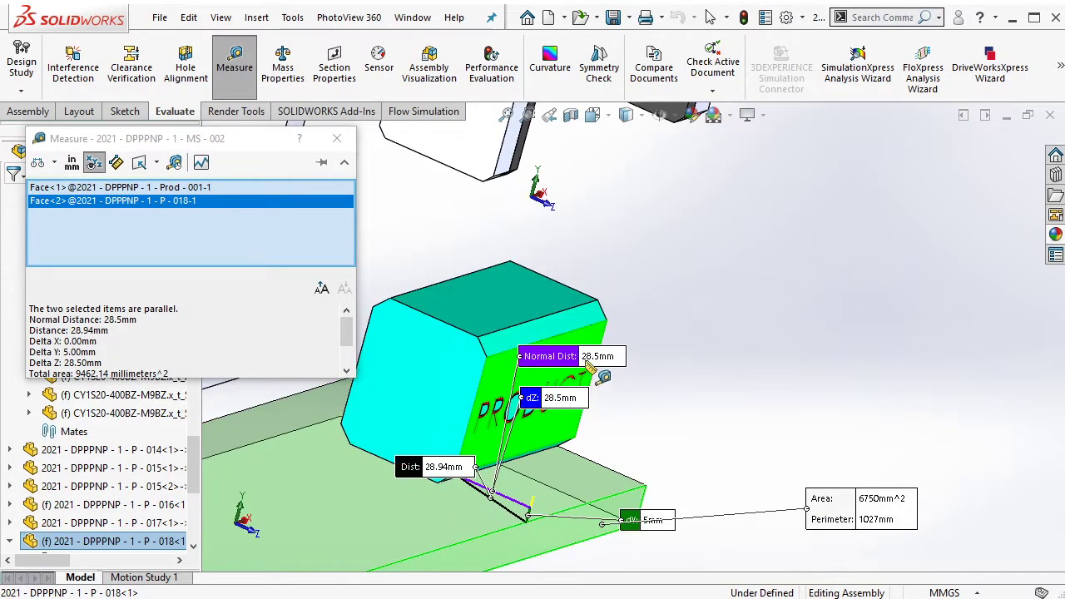
right_click(288, 234)
left_click(329, 237)
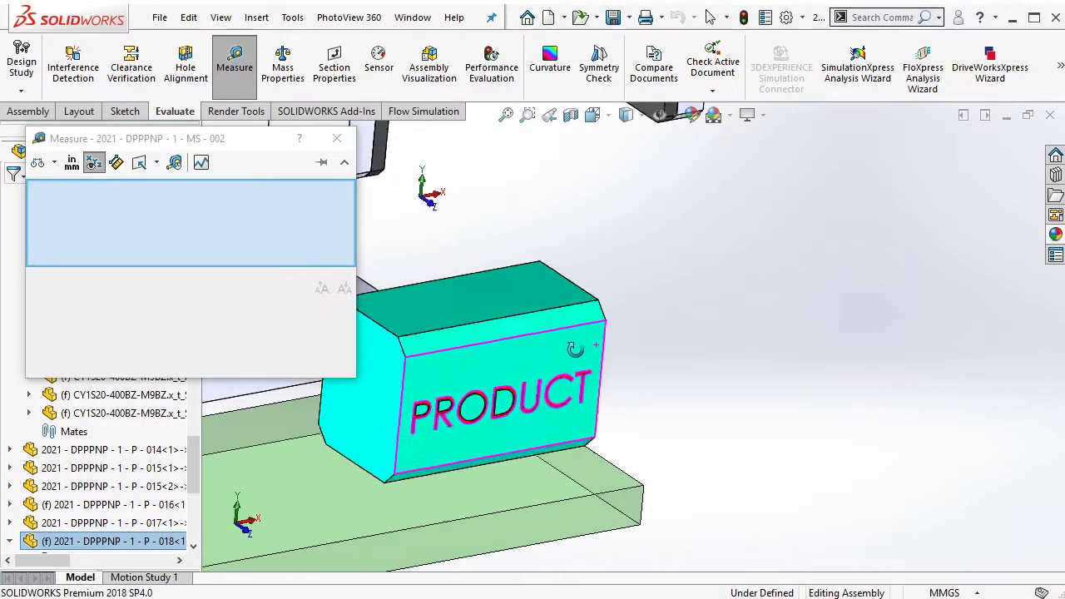
Measure the 28.5 mm gap between the plate's end face and PRODUCT's parallel face
mouse_move(391, 350)
middle_mouse_down()
mouse_move(456, 394)
mouse_move(551, 435)
middle_mouse_up()
left_click(820, 305)
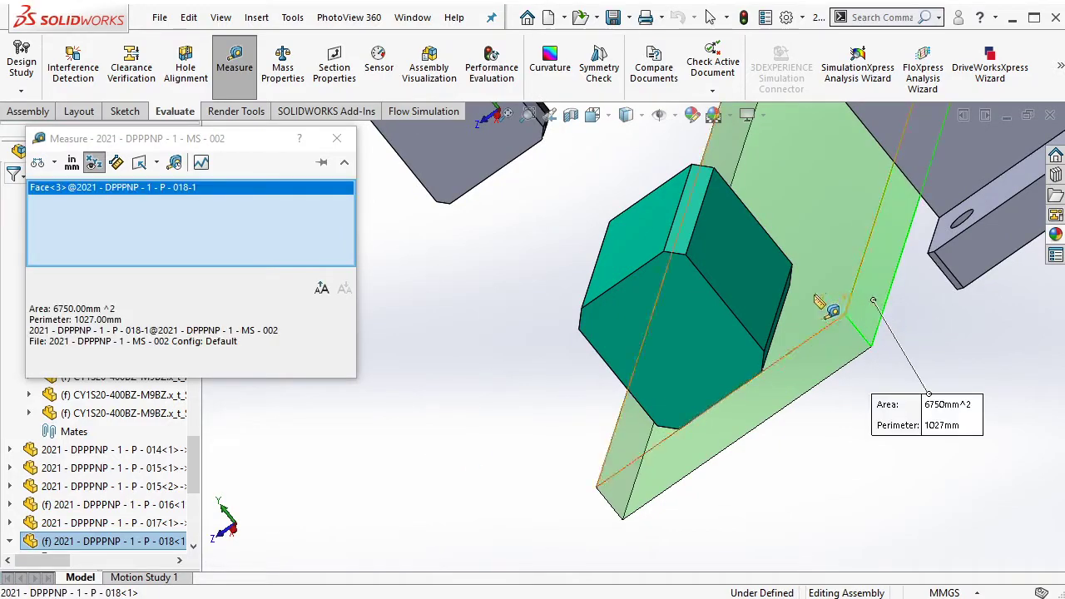
left_click(764, 283)
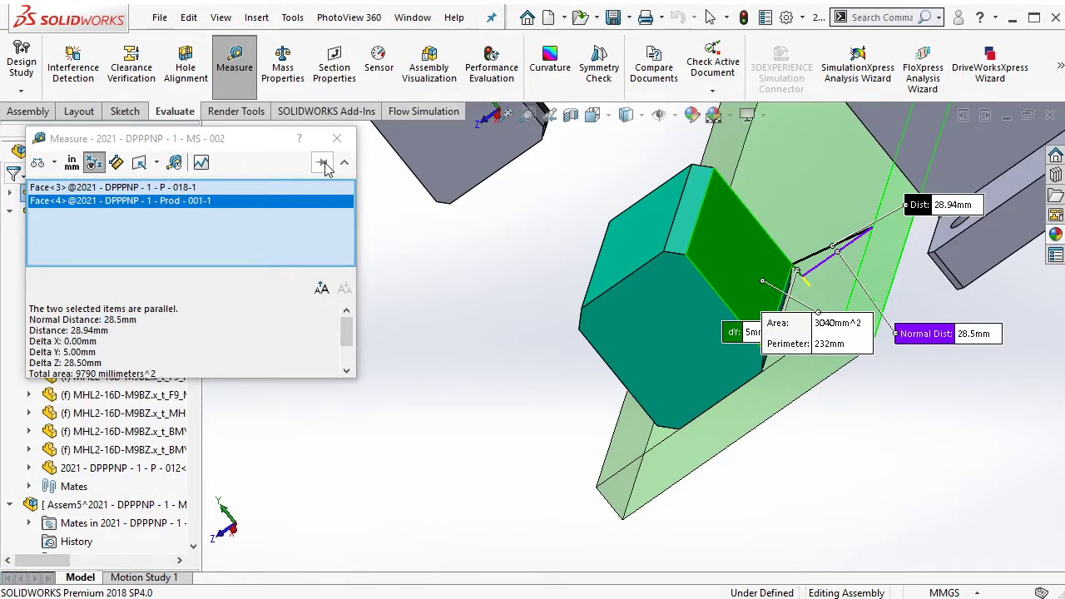
left_click(337, 139)
Select the PRODUCT block's side face and start a new mate
middle_click_drag(437, 294, 668, 399)
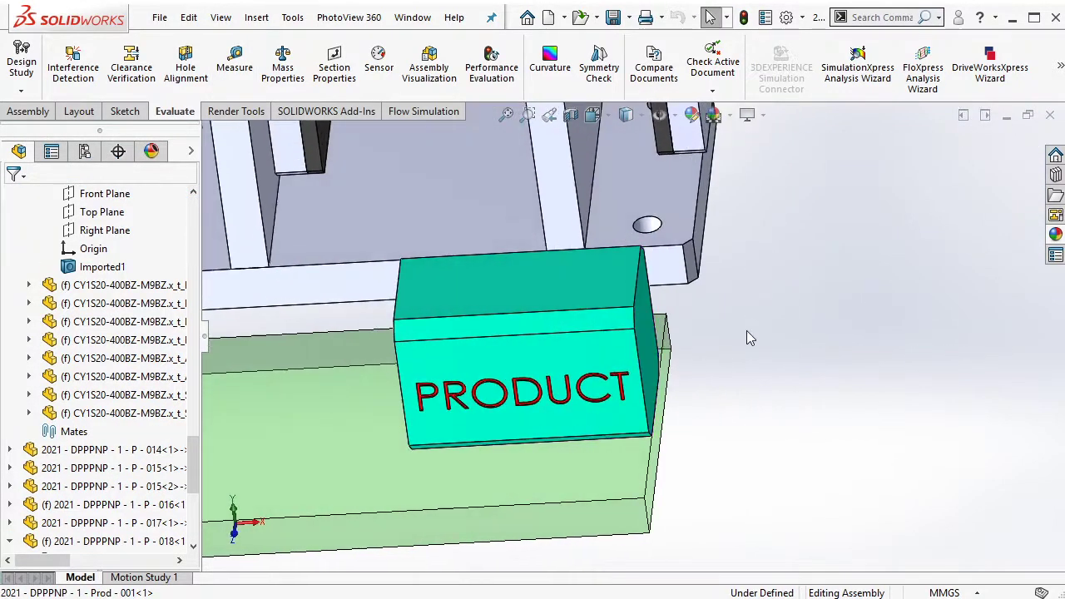
left_click(609, 372)
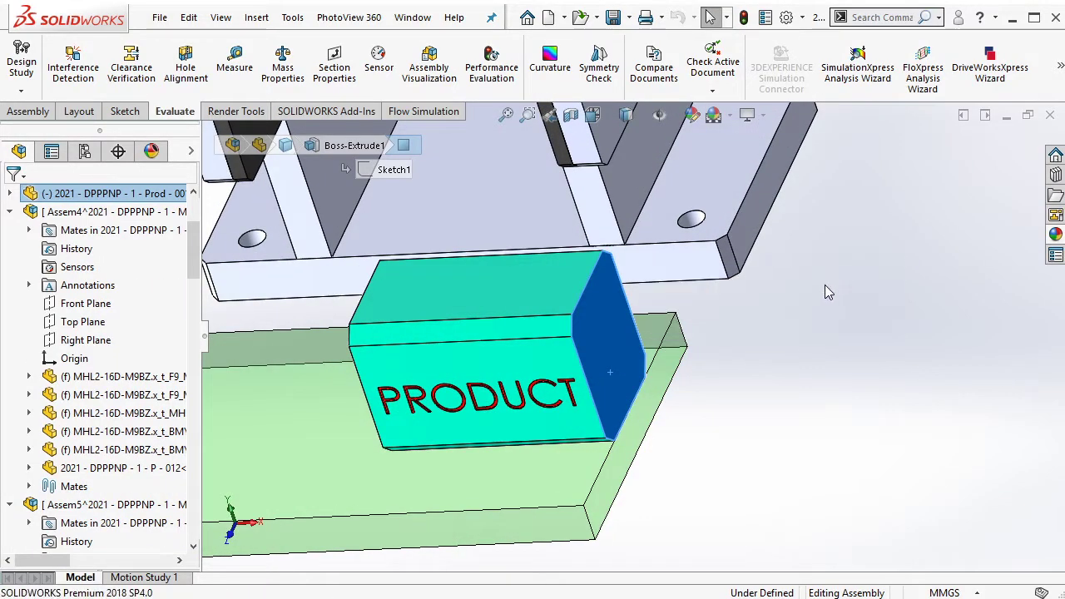
left_click(670, 392)
Add a 28.50 mm distance mate between PRODUCT's side face and the base plate's end face
left_click(844, 408)
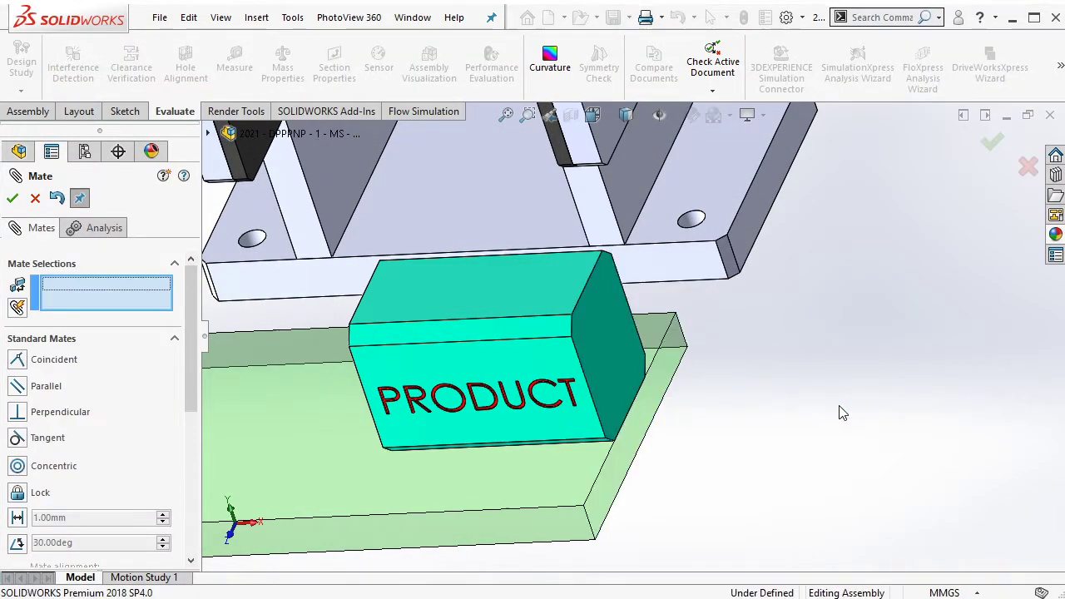
left_click(517, 368)
left_click(512, 539)
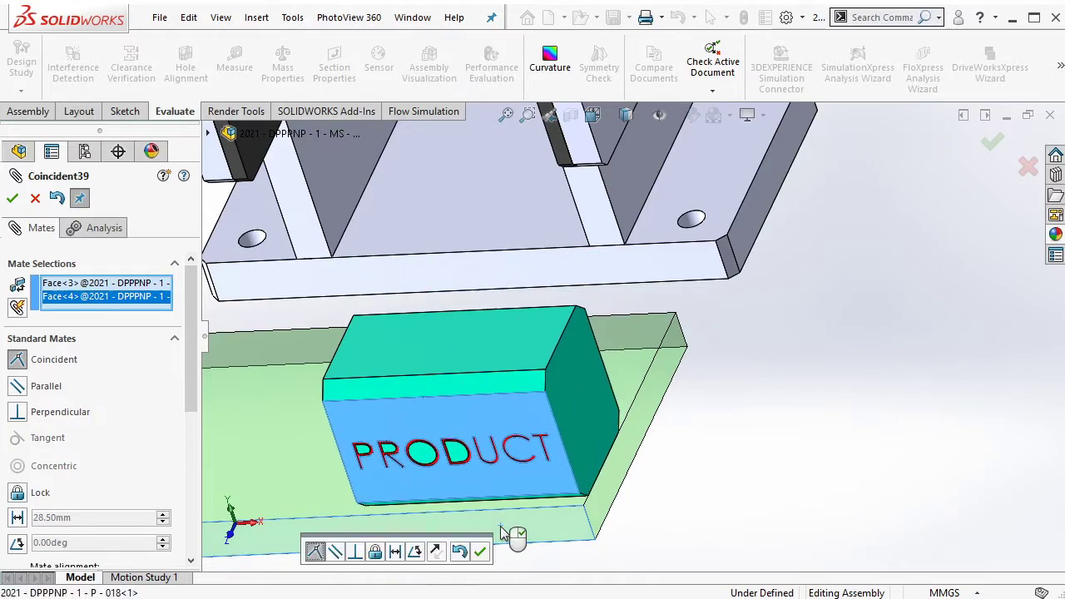
left_click(396, 552)
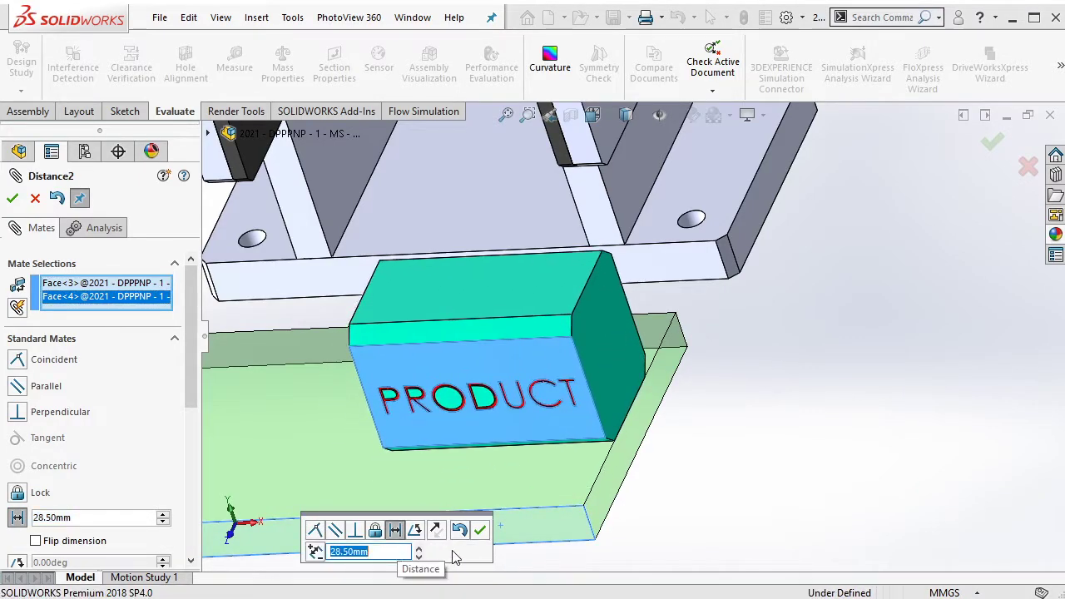
left_click(481, 530)
Add a coincident mate aligning another PRODUCT face with the plate's side edge
left_click(551, 452)
middle_click_drag(551, 452, 506, 321)
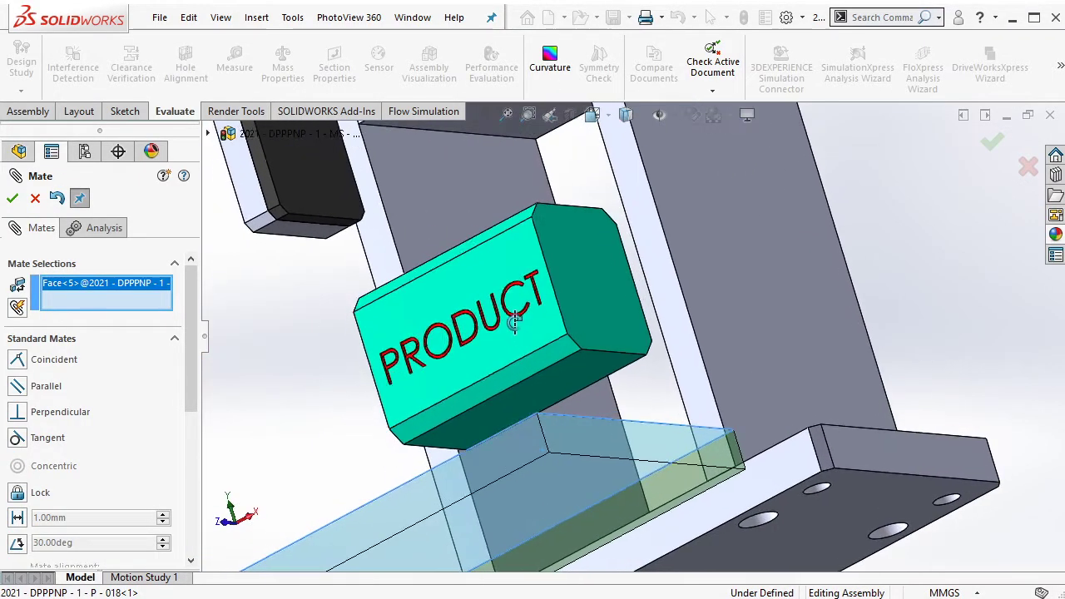
left_click(725, 437)
left_click(732, 409)
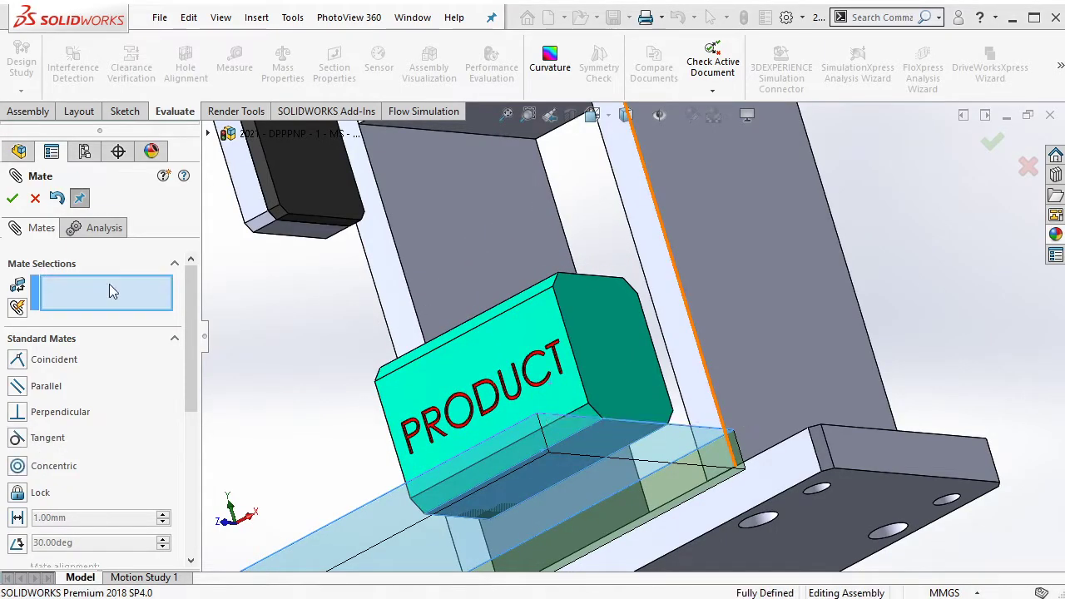
left_click(10, 200)
Zoom out and try dragging the gripper cylinder to confirm it cannot move
mouse_move(532, 333)
middle_mouse_down()
mouse_move(599, 289)
mouse_move(633, 316)
middle_mouse_up()
scroll(633, 317, "down", 3)
left_click_drag(653, 354, 659, 366)
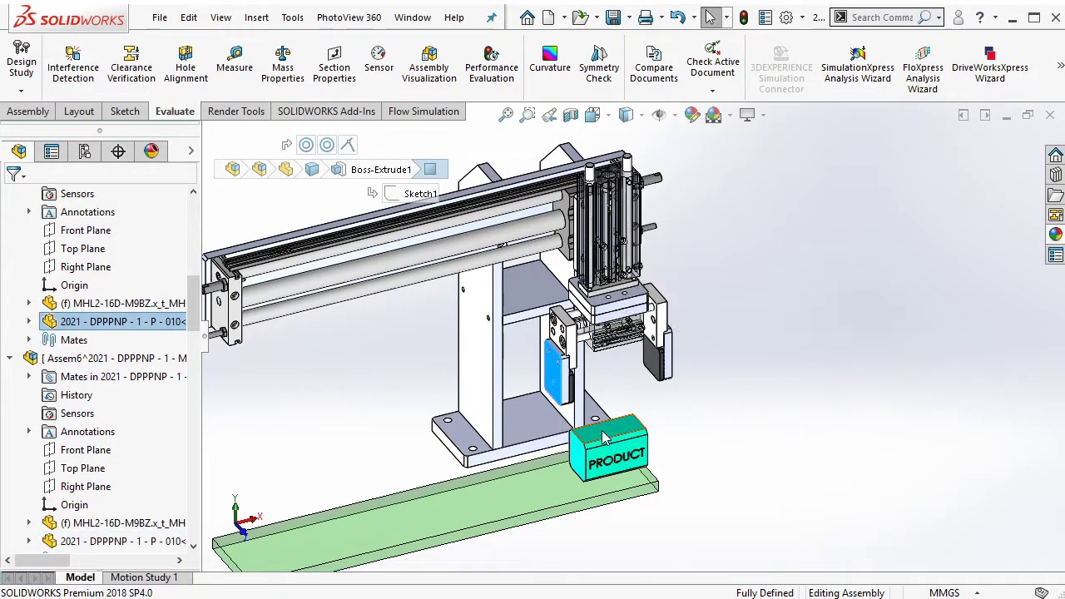
Test-drag the PRODUCT block and a gripper part to confirm they are fixed
left_click_drag(611, 428, 615, 432)
scroll(625, 233, "down", 3)
scroll(626, 233, "down", 2)
left_click(638, 237)
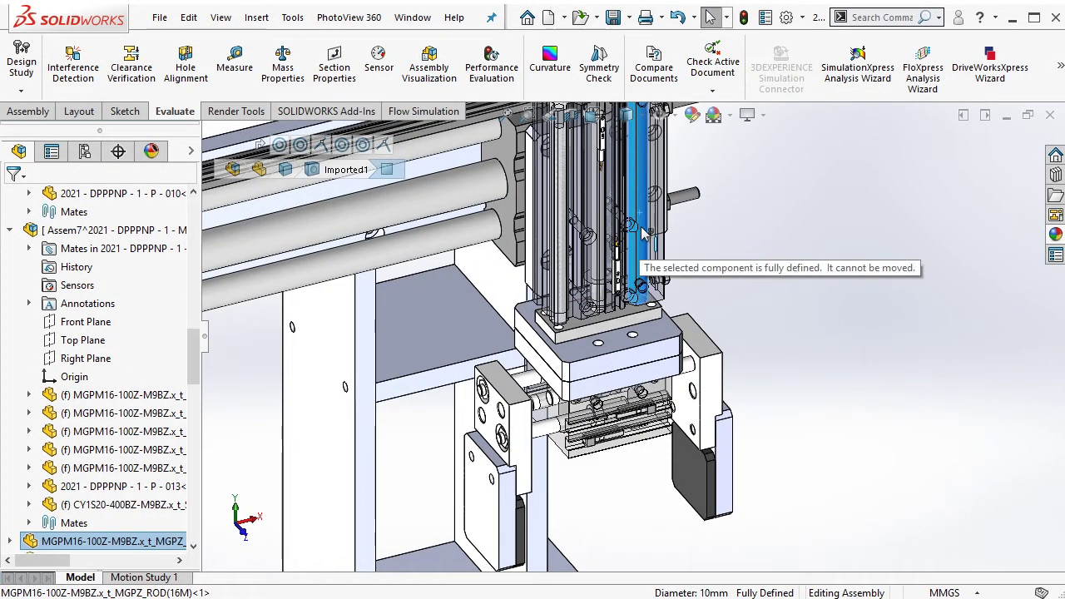
scroll(728, 283, "up", 4)
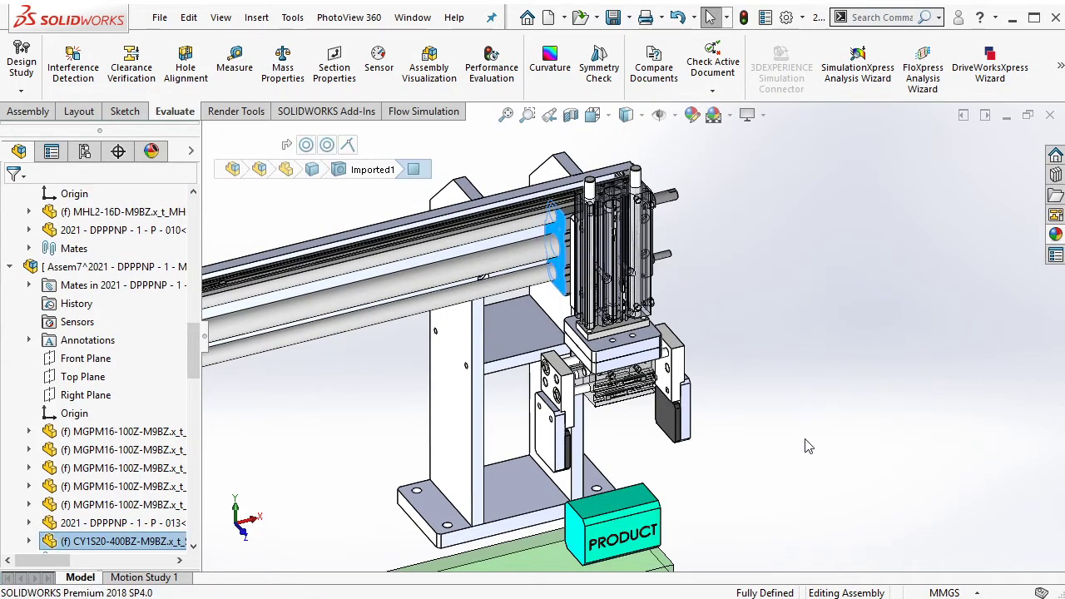
scroll(137, 465, "down", 3)
scroll(137, 491, "down", 4)
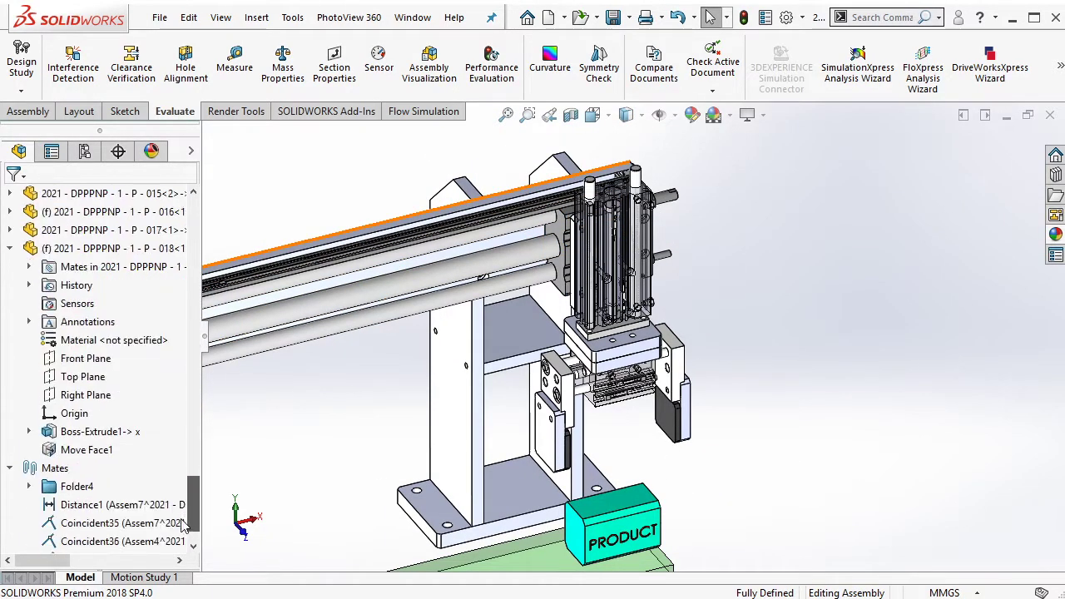
scroll(137, 503, "down", 3)
Put mates Distance1 through Coincident40 into a new folder named 'Initial Pos'
left_click(96, 441)
left_click(98, 541, "shift")
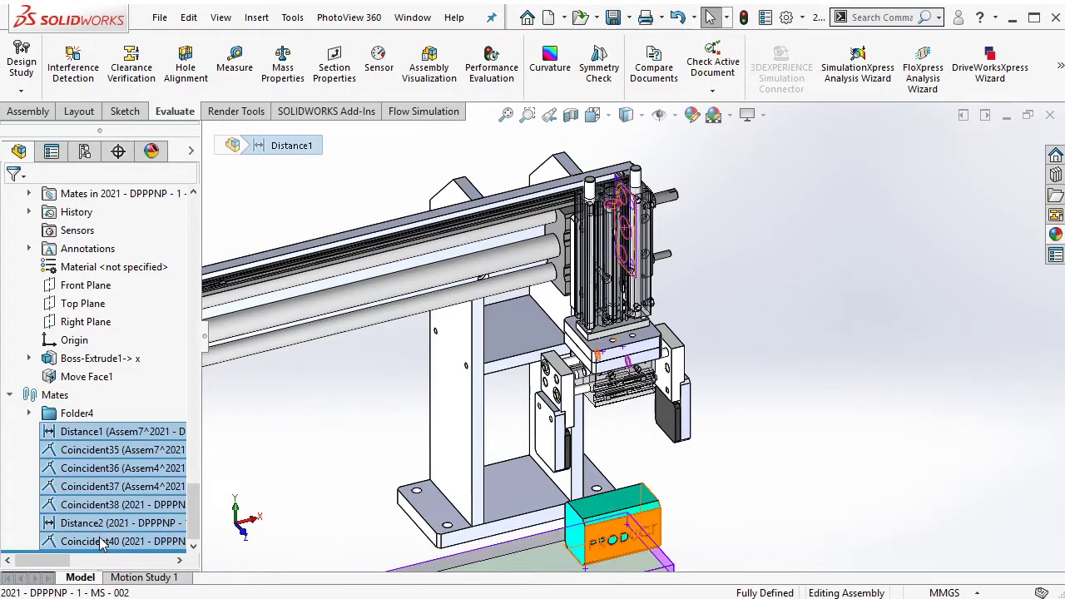
right_click(100, 539)
left_click(158, 411)
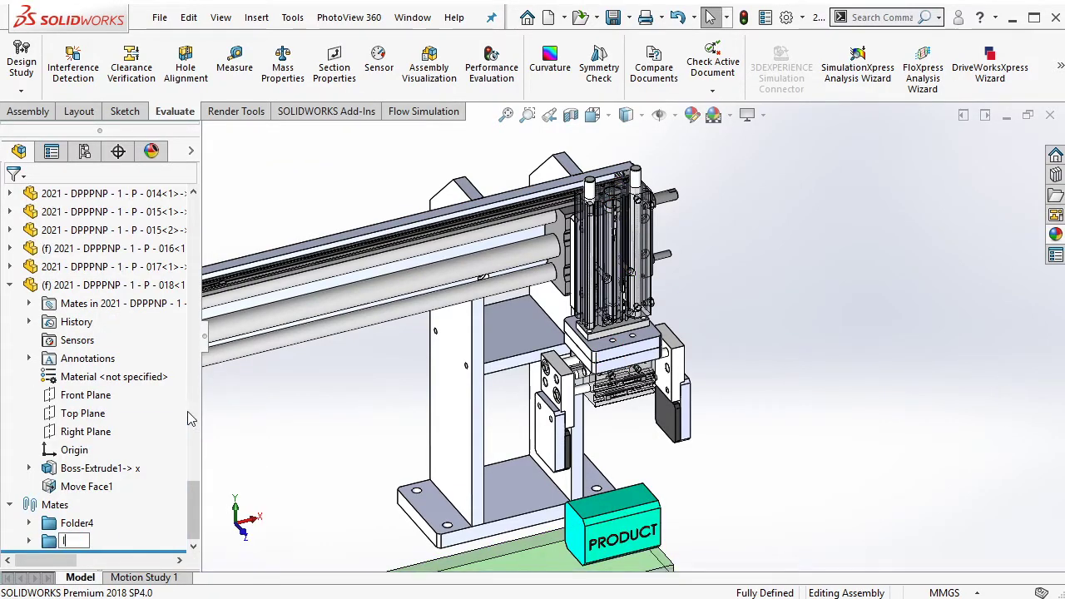
type("Initial Pos")
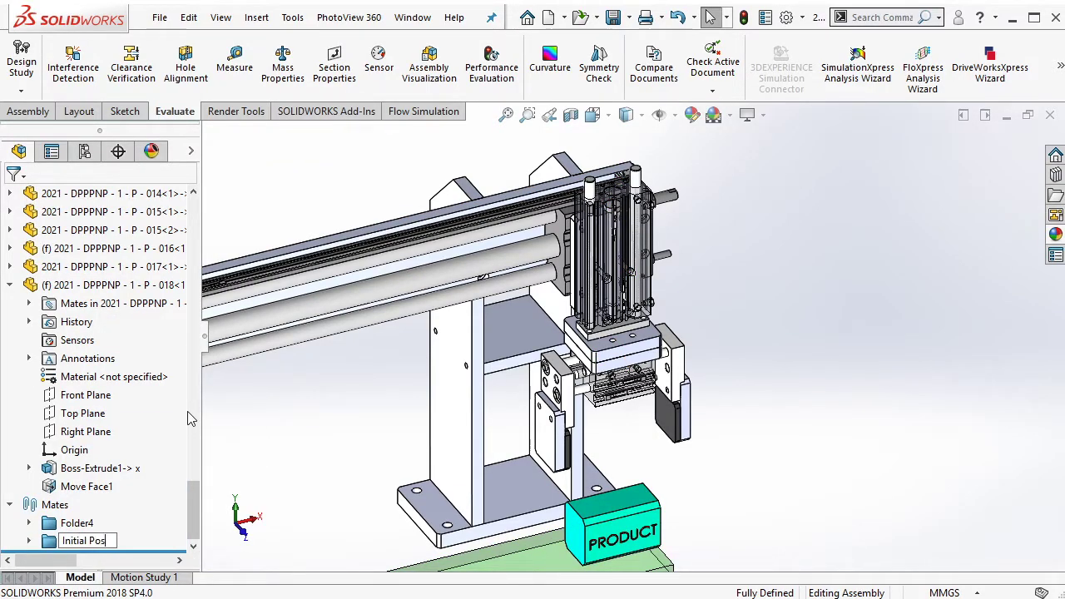
key("Return")
Review the mate tree and bring up Notepad for notes
scroll(385, 447, "up", 2)
scroll(526, 476, "up", 1)
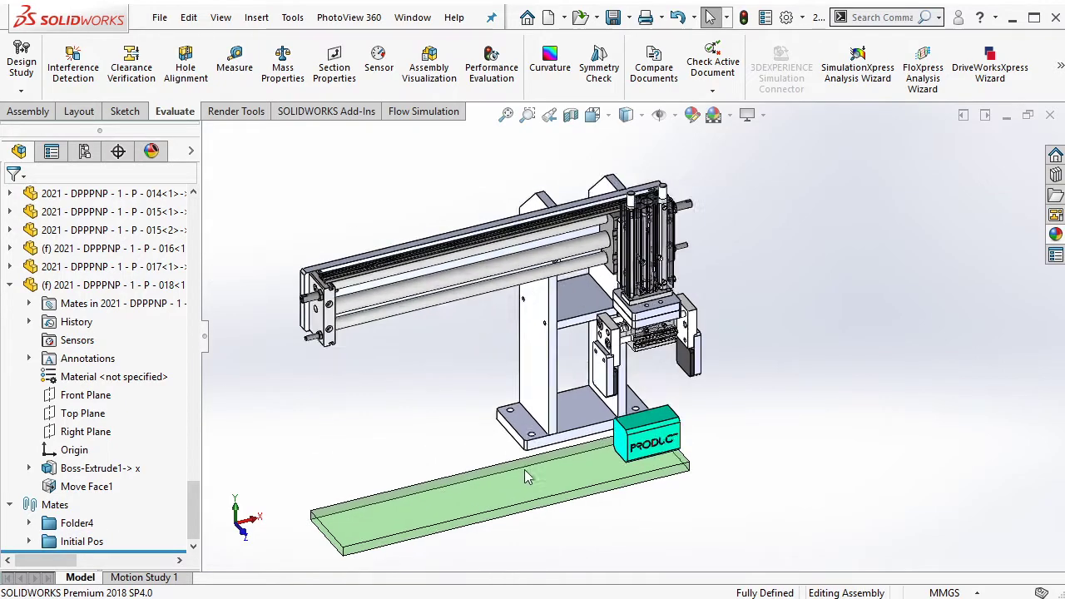
scroll(526, 476, "down", 2)
scroll(447, 309, "down", 1)
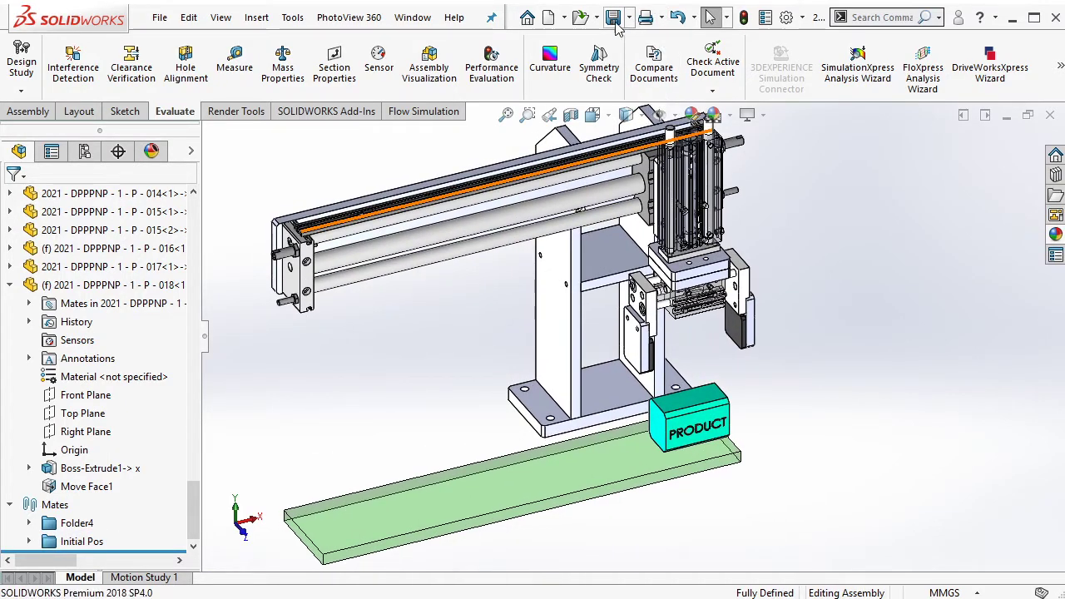
left_click(525, 582)
type("We se")
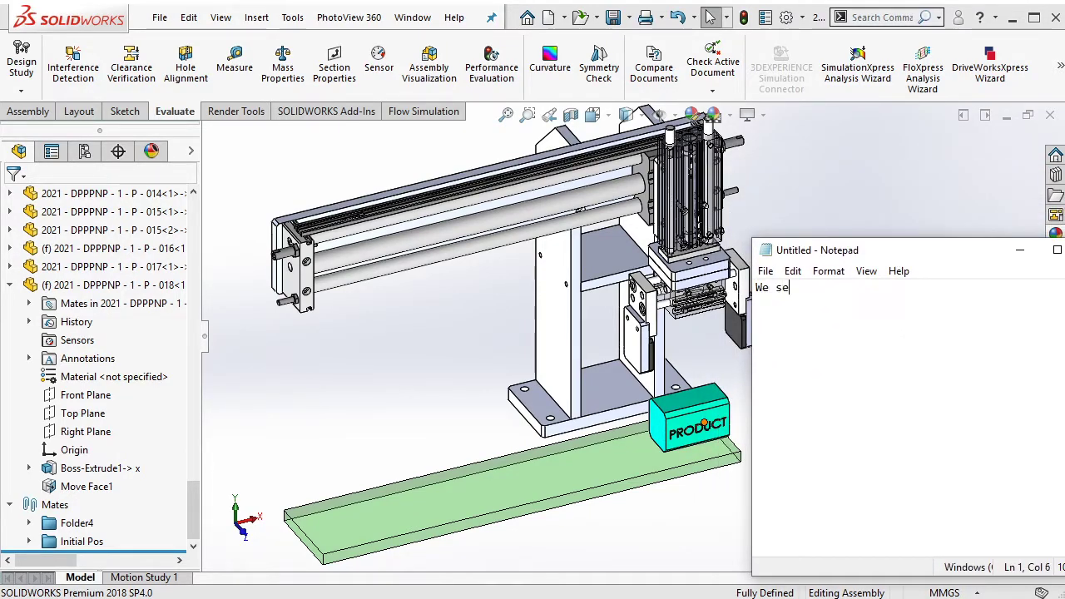
Write 'We set this as initial position' and begin the line 'The purpose is'
type("t this as initial position")
type("The purpose is...")
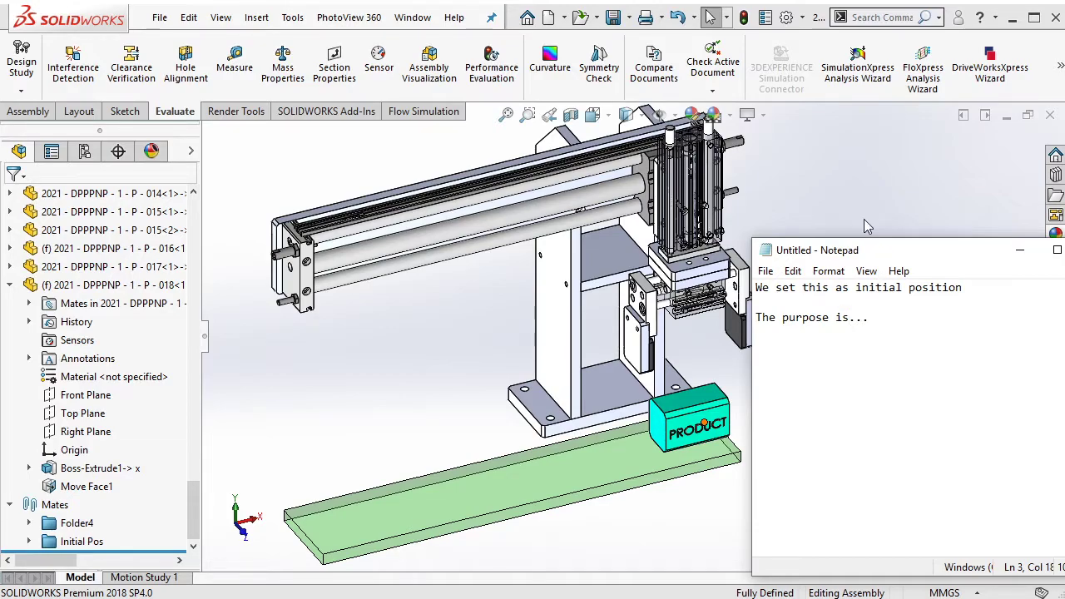
Suppress the Initial Pos mate folder in the assembly
left_click(851, 179)
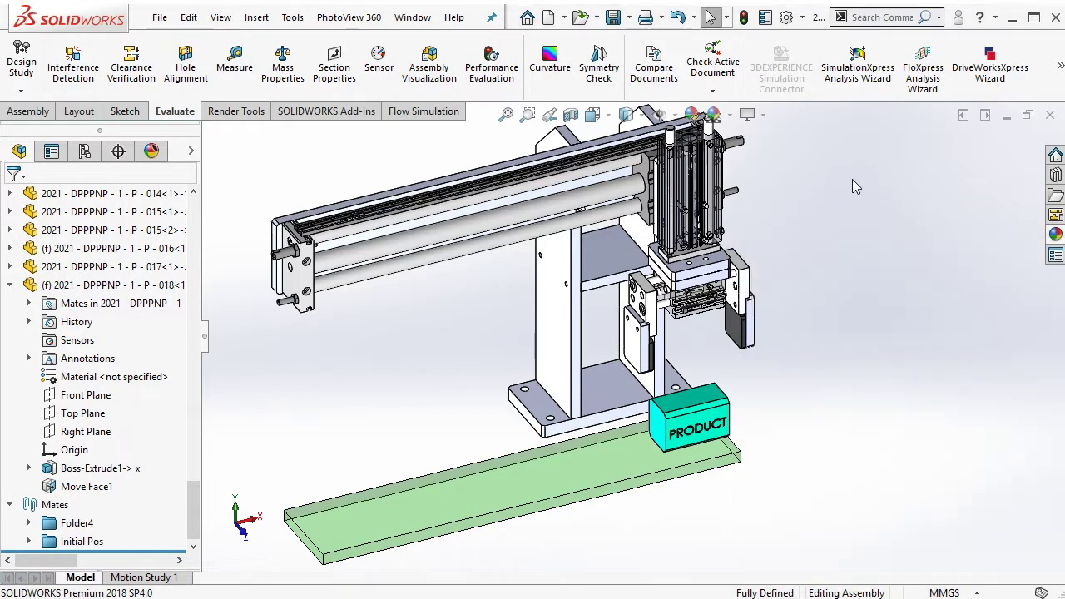
left_click(83, 542)
left_click(110, 485)
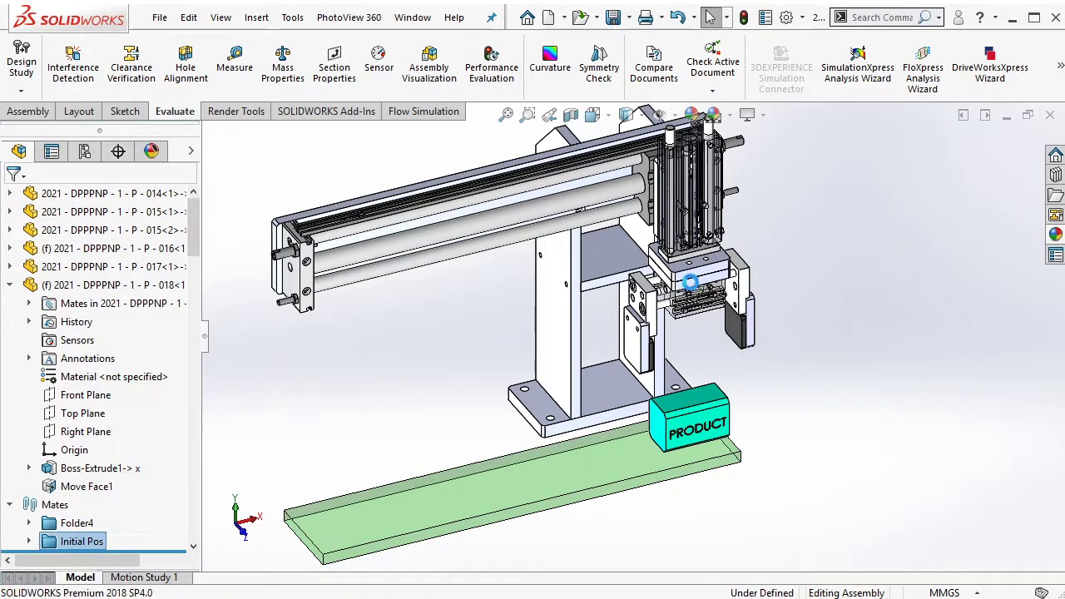
Drag the gripper along the rail and pull the gripper assembly to a new position
mouse_move(634, 355)
left_mouse_down()
mouse_move(650, 261)
mouse_move(582, 350)
left_mouse_up()
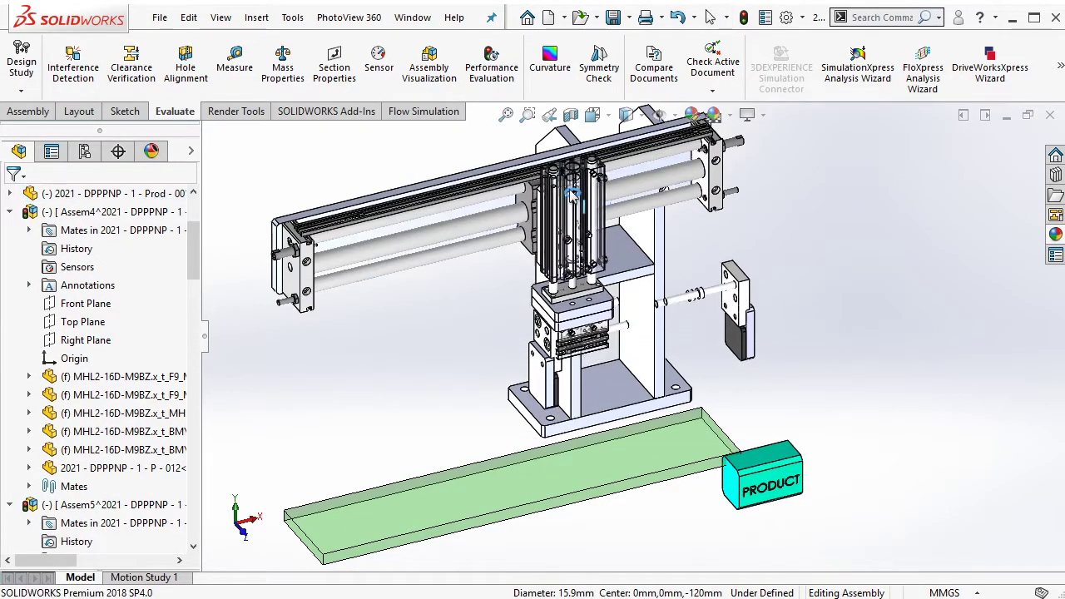
left_click(527, 406)
left_click_drag(526, 407, 626, 353)
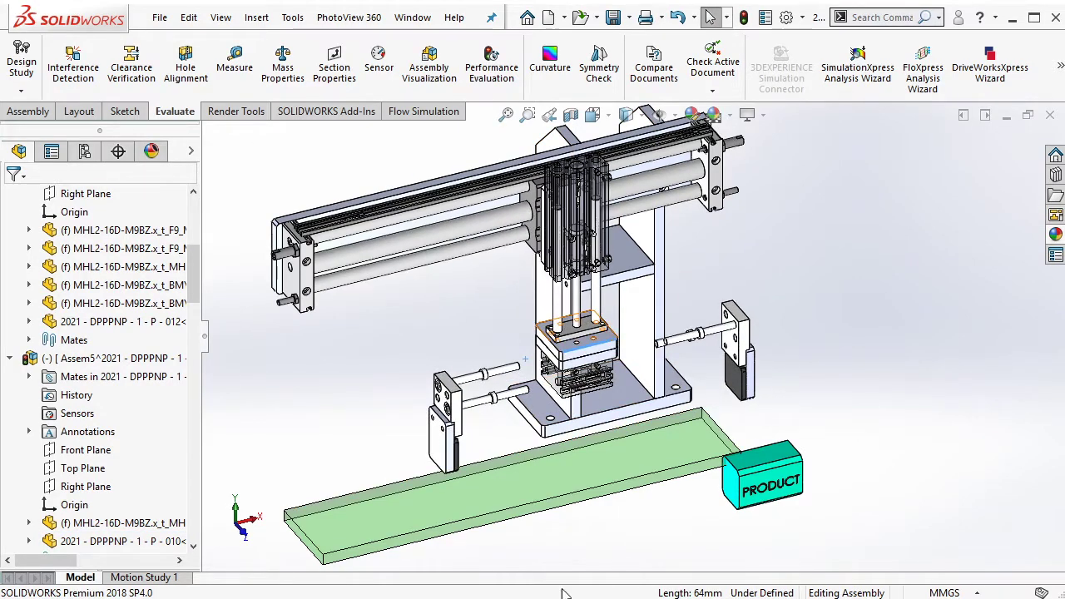
key("alt+Tab")
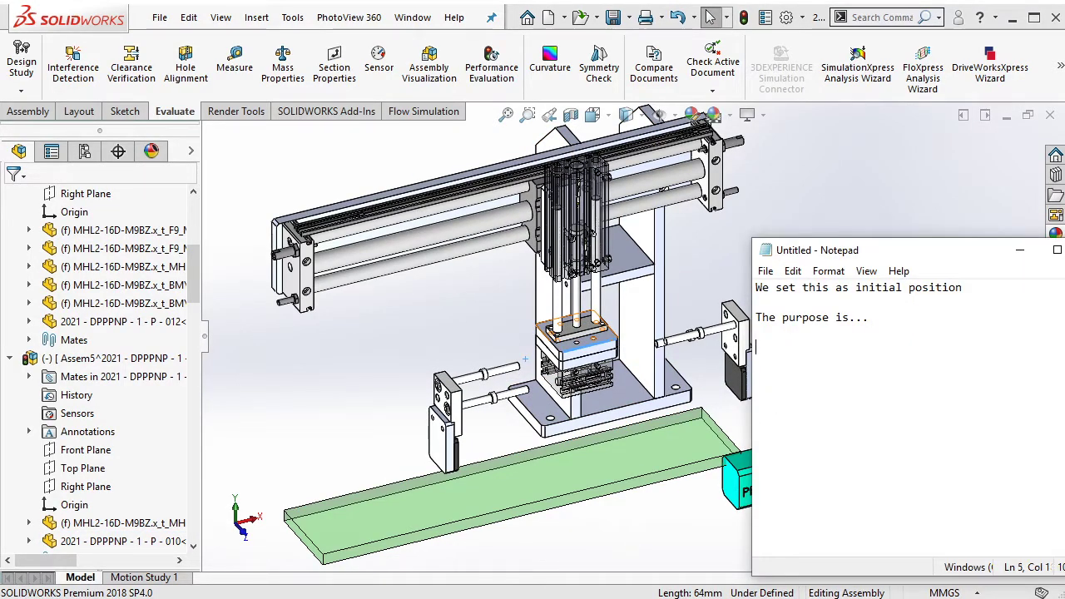
Add the note line 'When it get messy like this, it can back to… position'
type("When it g")
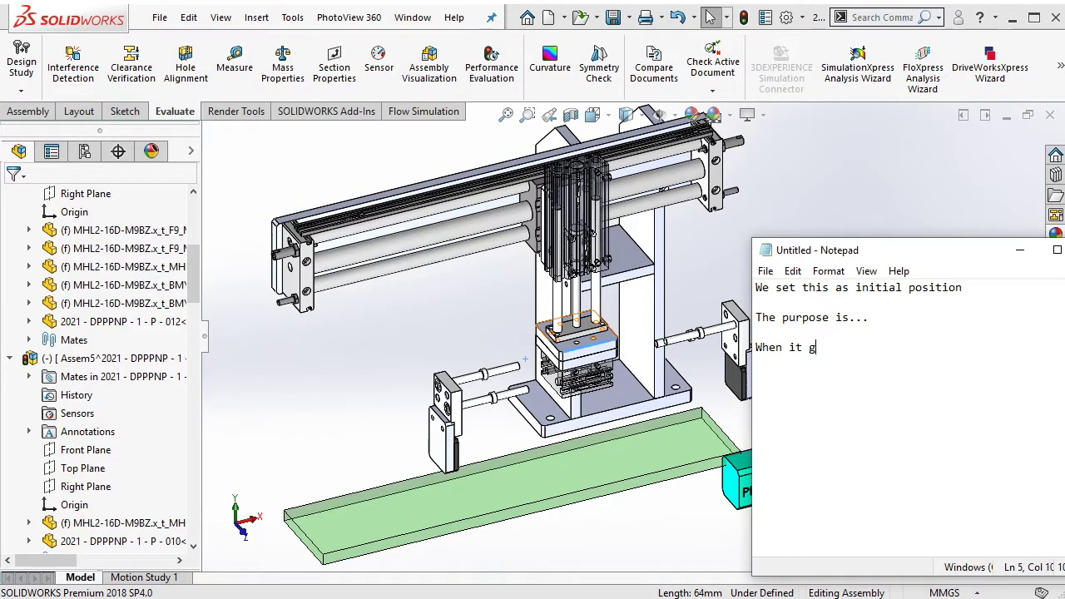
type("et messy like this,")
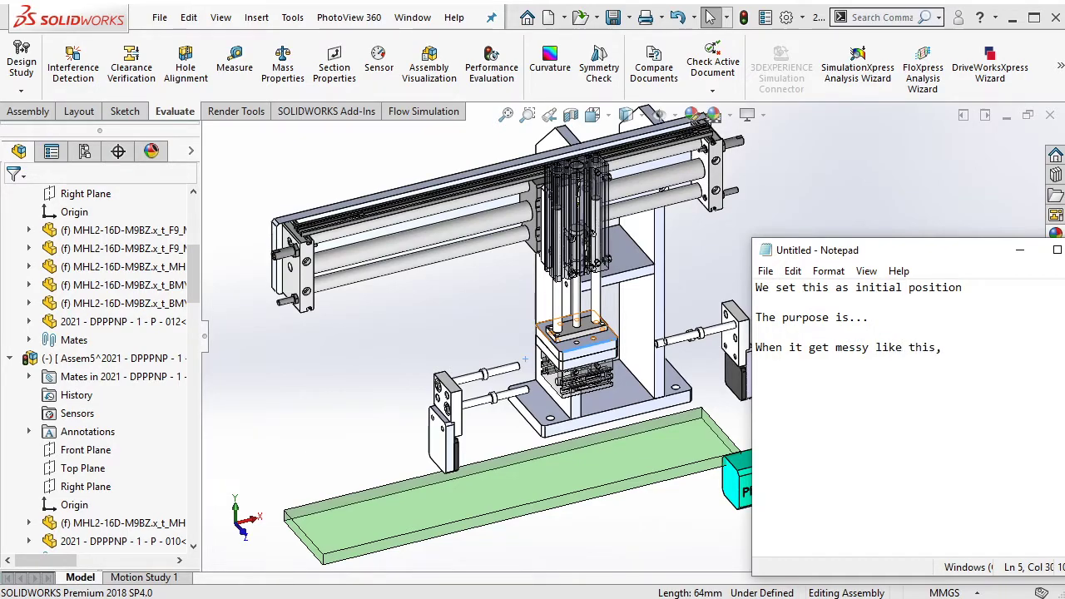
type("t can back to nor")
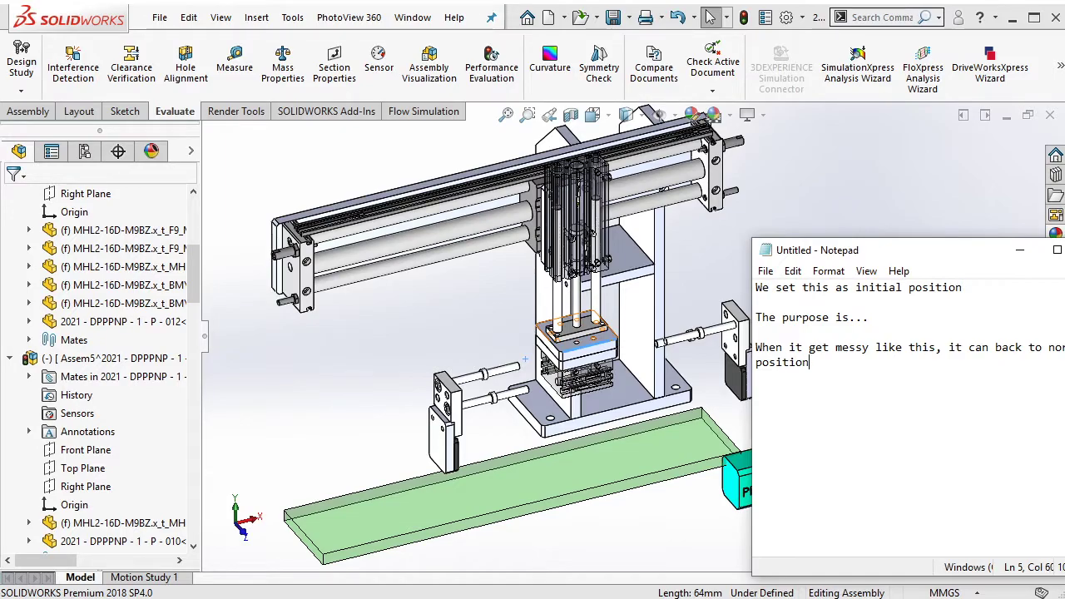
left_click(859, 191)
left_click_drag(193, 275, 190, 503)
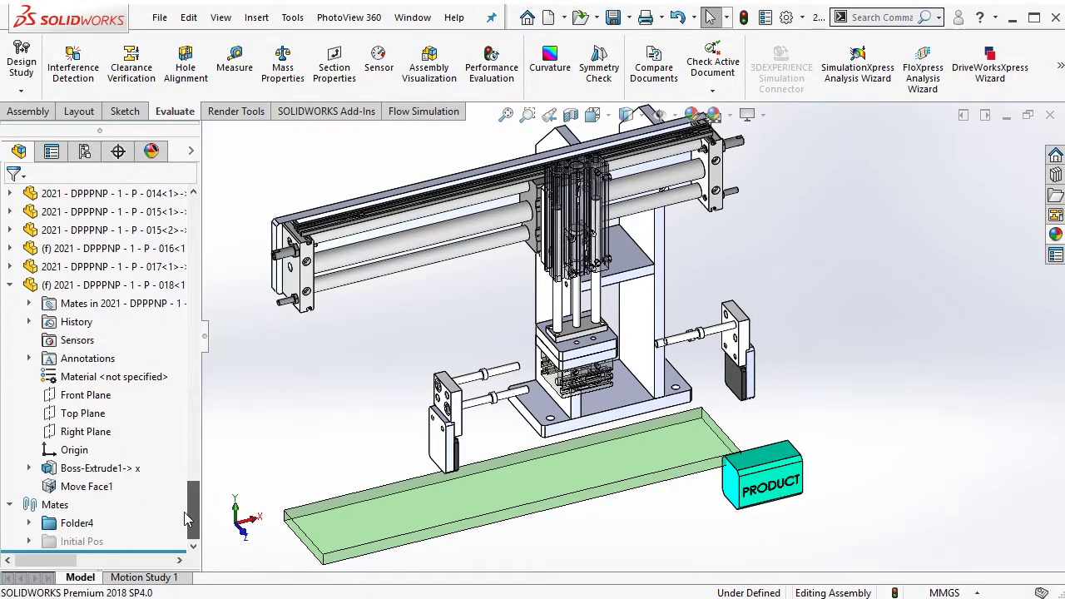
Test Initial Pos: unsuppress, suppress and drag the gripper away, then unsuppress to restore it
right_click(96, 545)
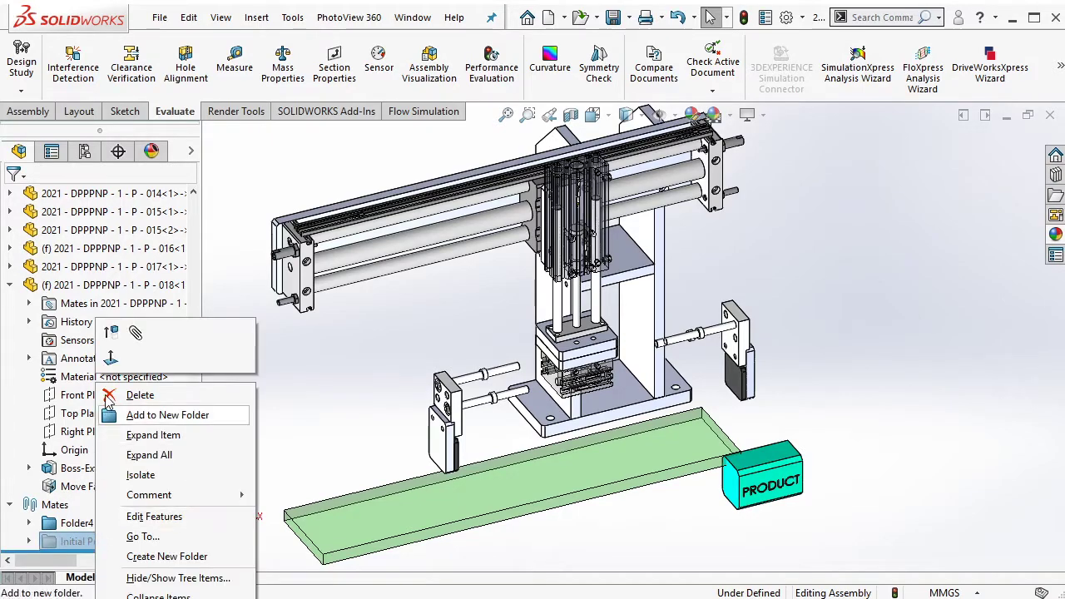
left_click(119, 334)
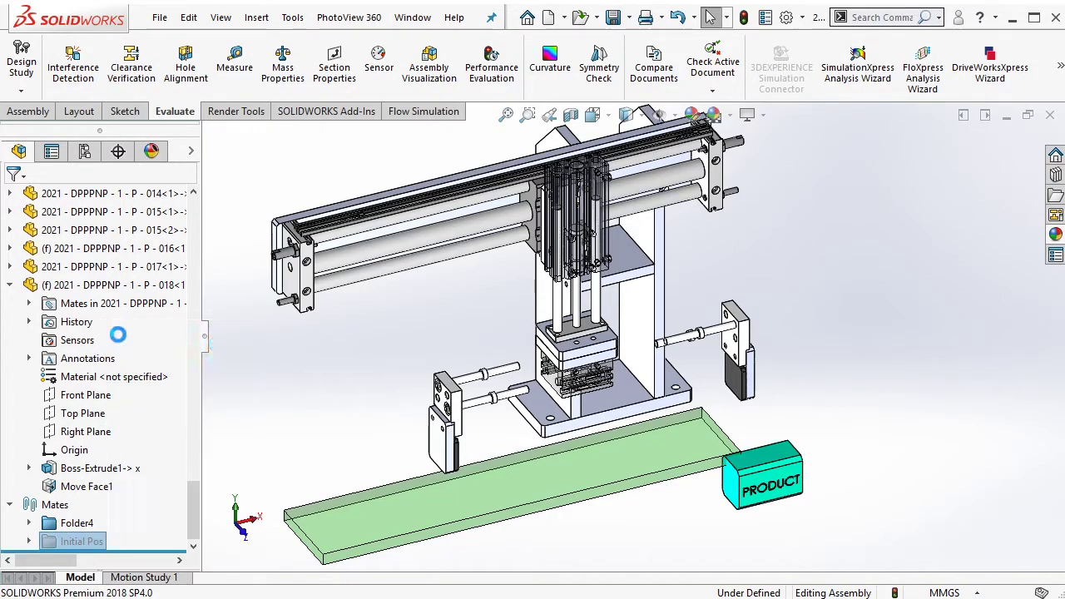
left_click(82, 541)
left_click(90, 486)
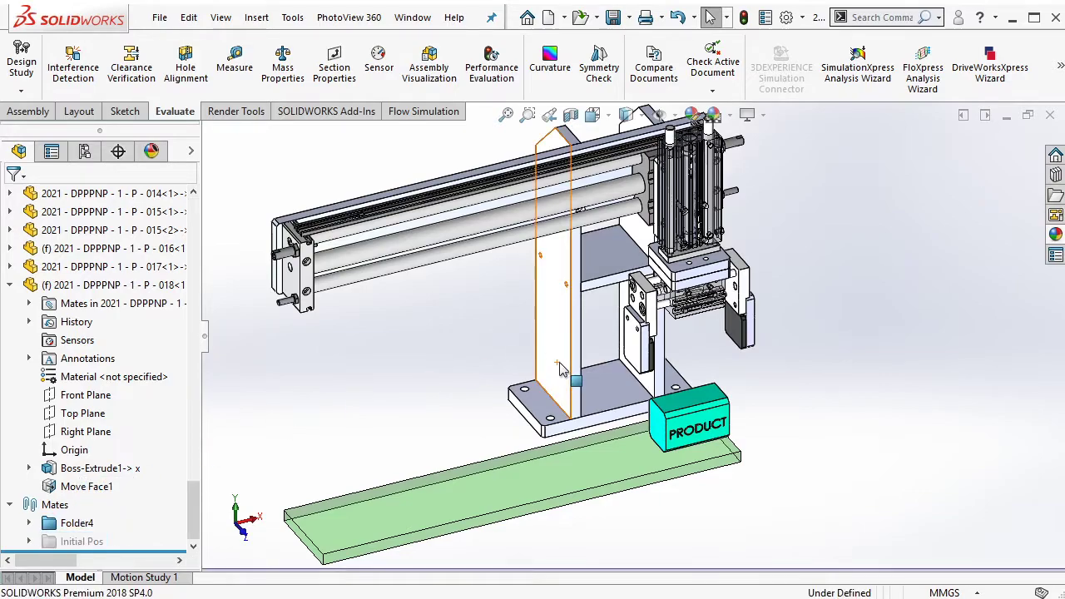
left_click_drag(751, 287, 895, 299)
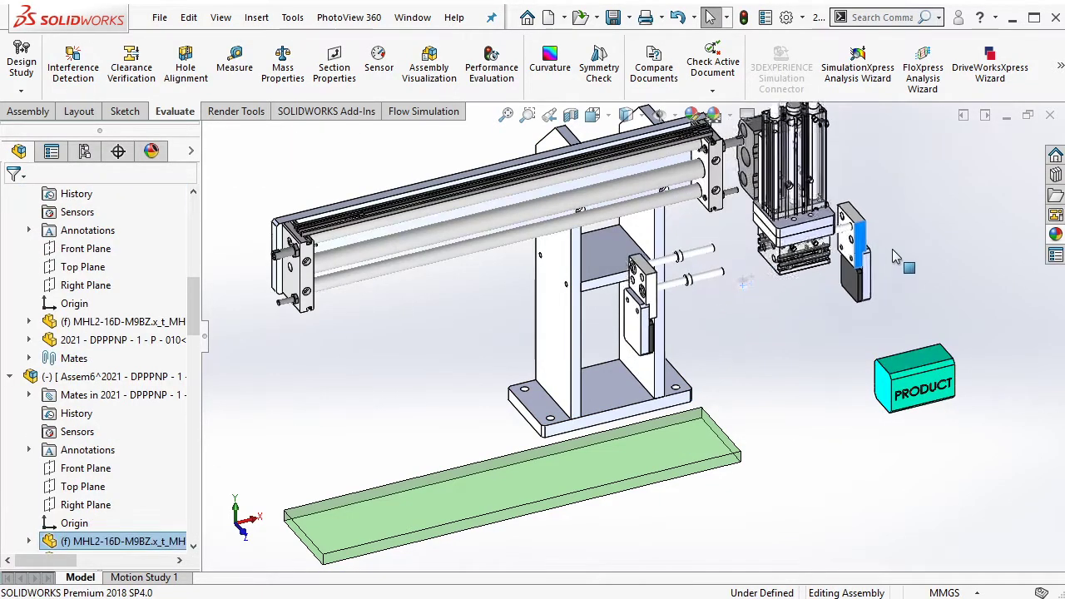
scroll(98, 477, "down", 5)
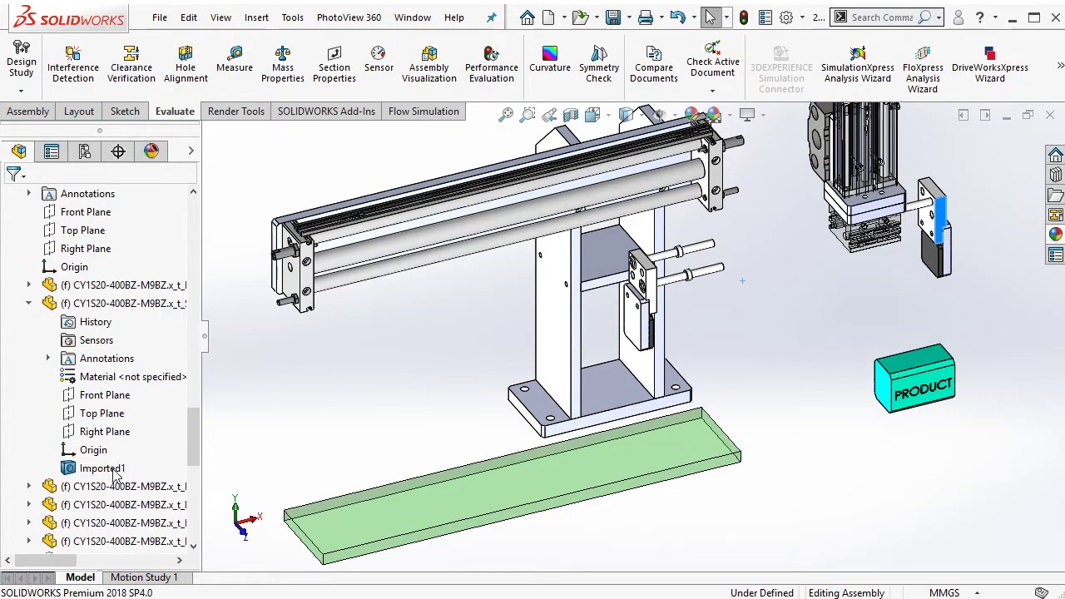
scroll(112, 468, "down", 5)
left_click(86, 542)
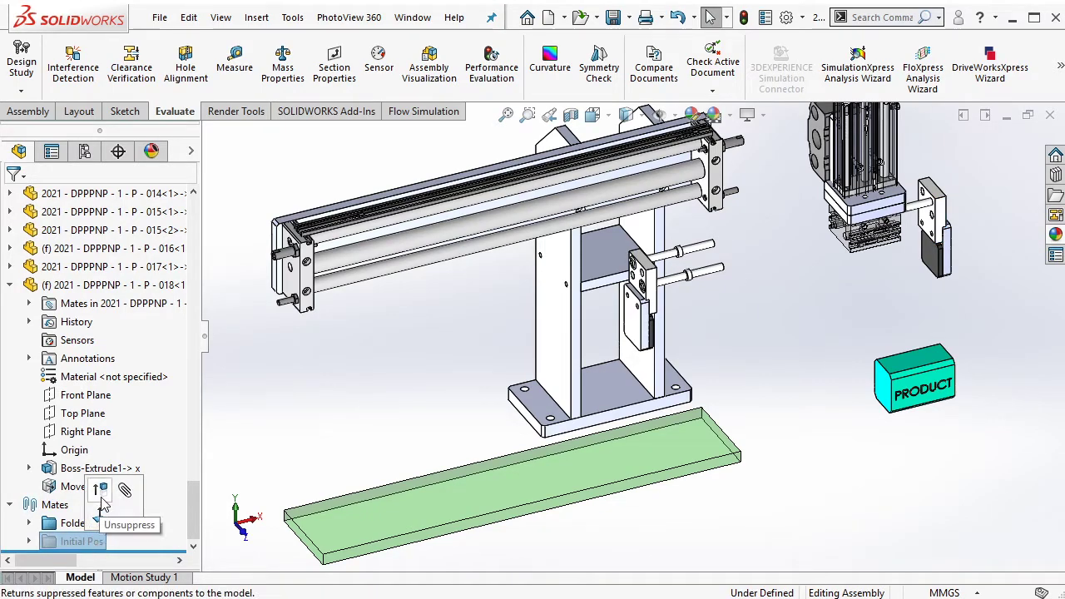
left_click(100, 484)
Erase all the text in the Notepad note
left_click(524, 596)
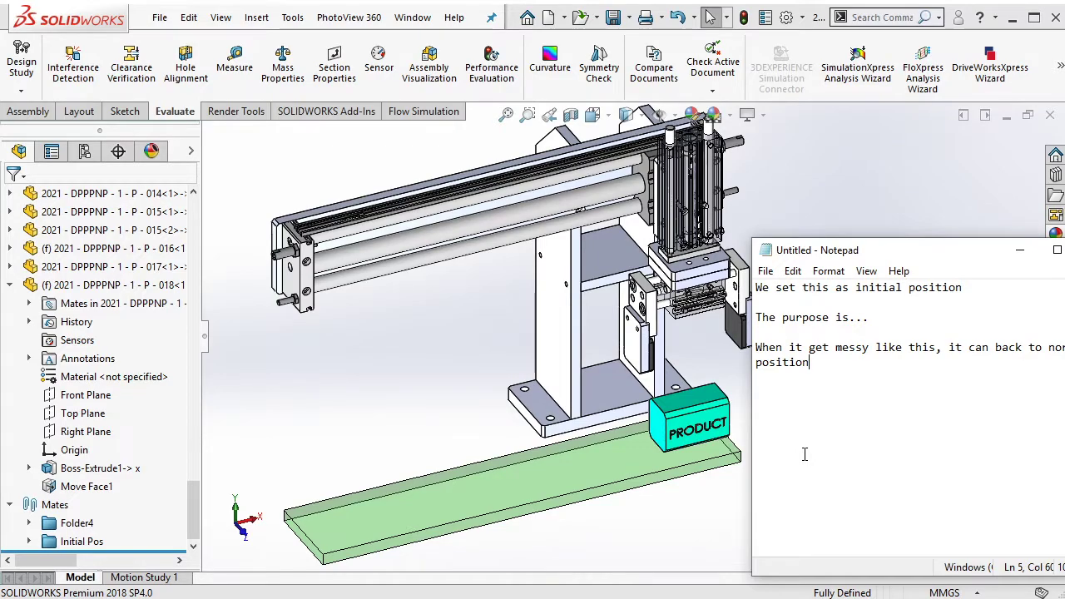
key("ctrl+a")
key("BackSpace")
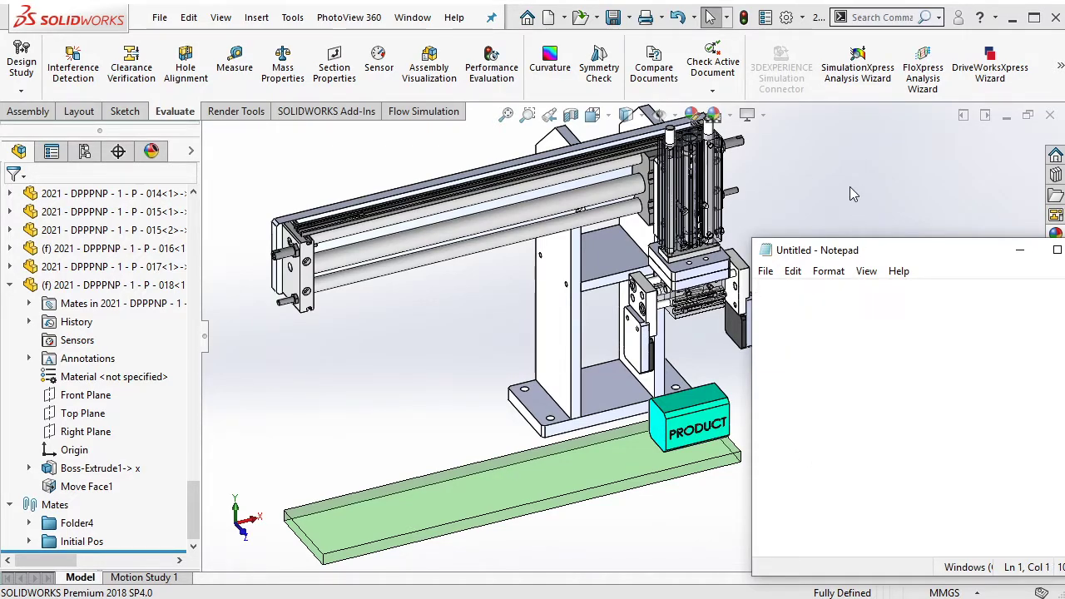